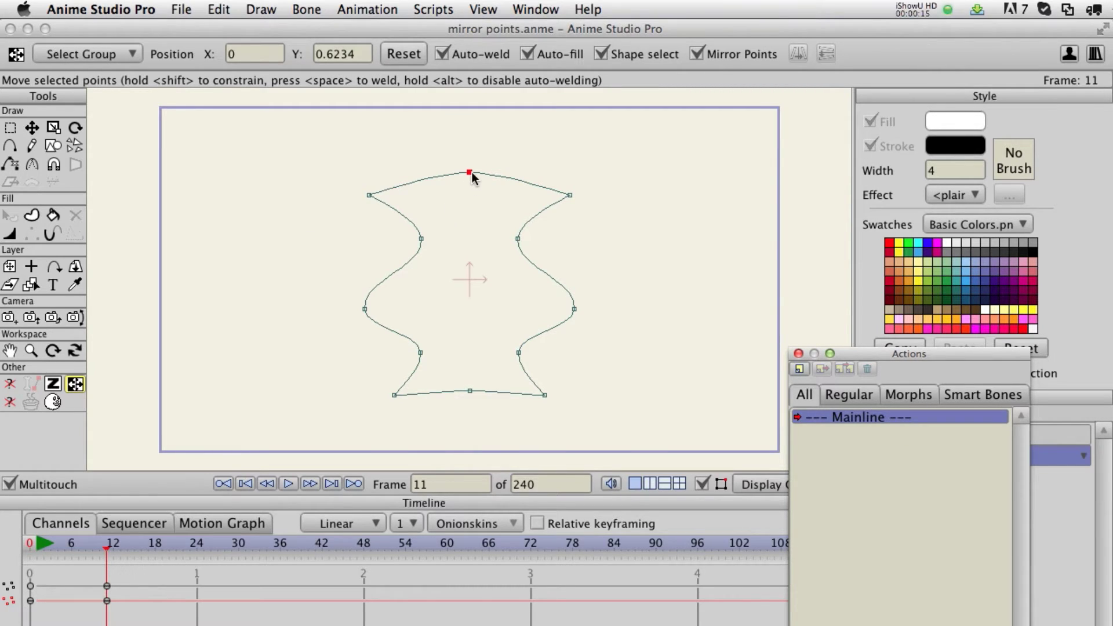
Step: At frame 11, use the Mirror Points translate tool to widen the upper sides, raise the top centre, and pull the upper corners outward symmetrically
click(75, 385)
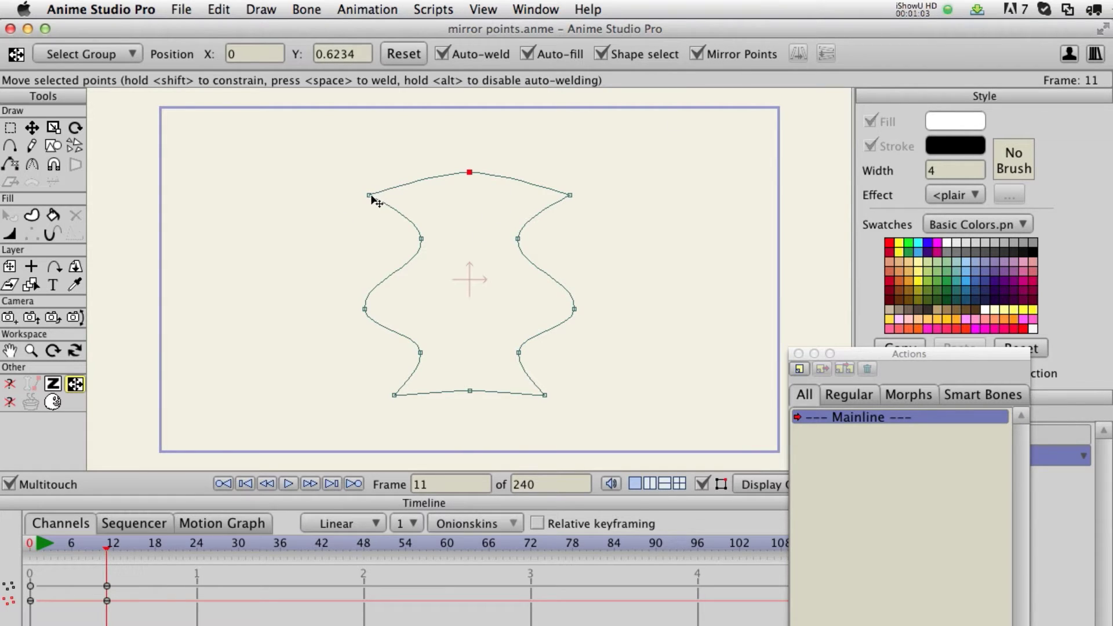
mouse_move(371, 198)
mouse_down()
mouse_move(437, 196)
mouse_move(382, 189)
mouse_move(353, 240)
mouse_move(377, 235)
mouse_move(407, 195)
mouse_move(347, 192)
mouse_move(408, 154)
mouse_move(393, 217)
mouse_move(342, 197)
mouse_move(359, 162)
mouse_move(365, 237)
mouse_move(376, 194)
mouse_up()
drag(423, 240, 341, 245)
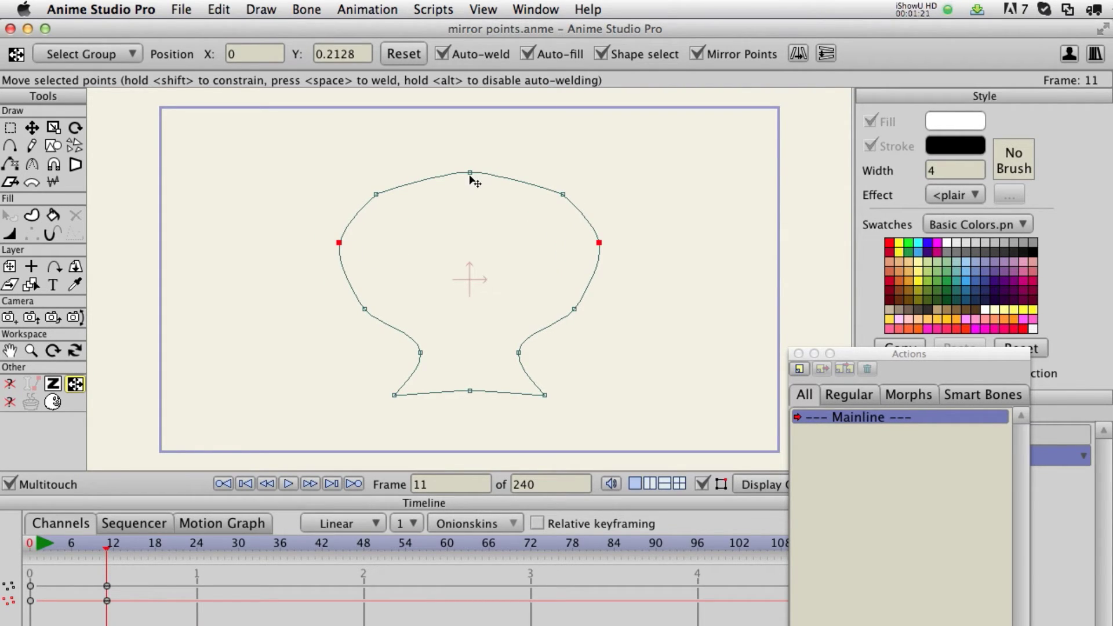
drag(470, 176, 516, 168)
click(377, 194)
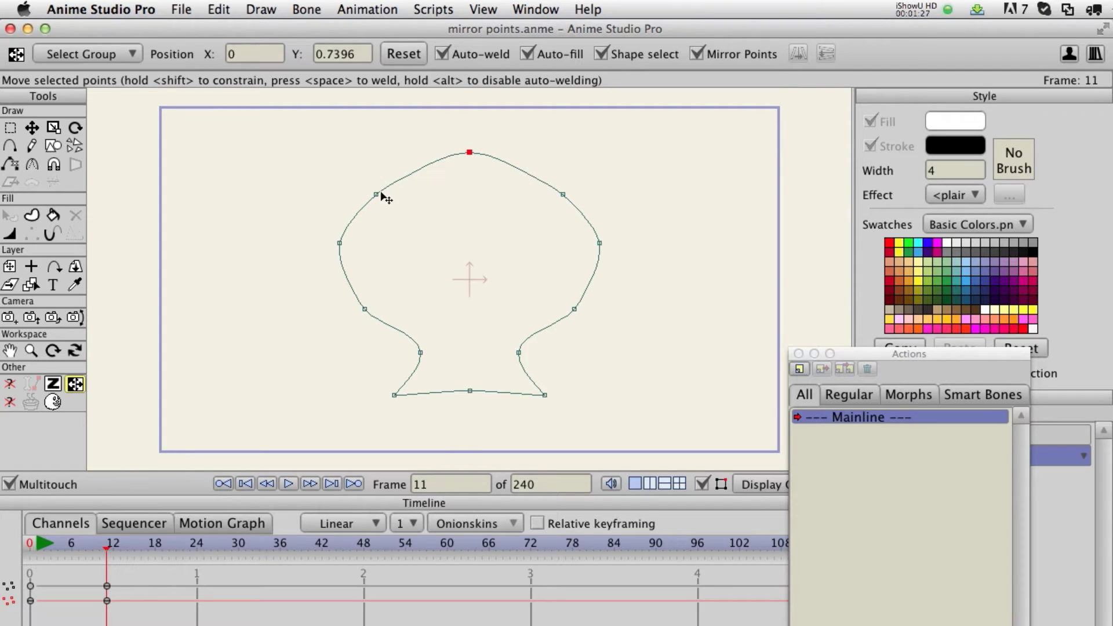
drag(378, 194, 314, 156)
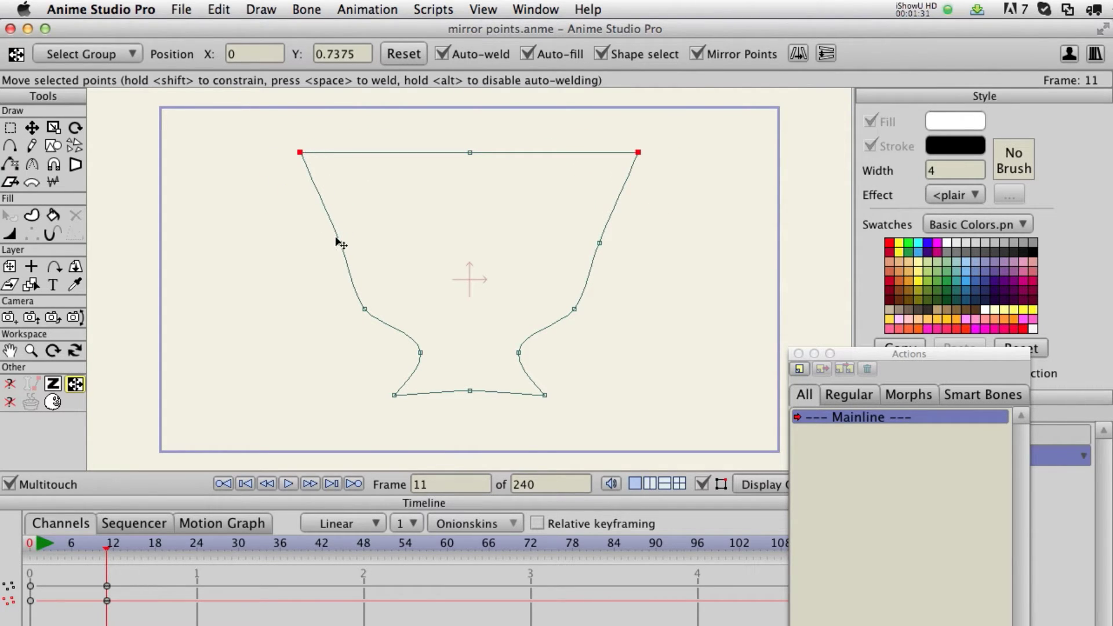
Step: Shift both upper corner points sideways together, and realign the pair symmetrically by moving the left corner alone
drag(371, 321, 339, 350)
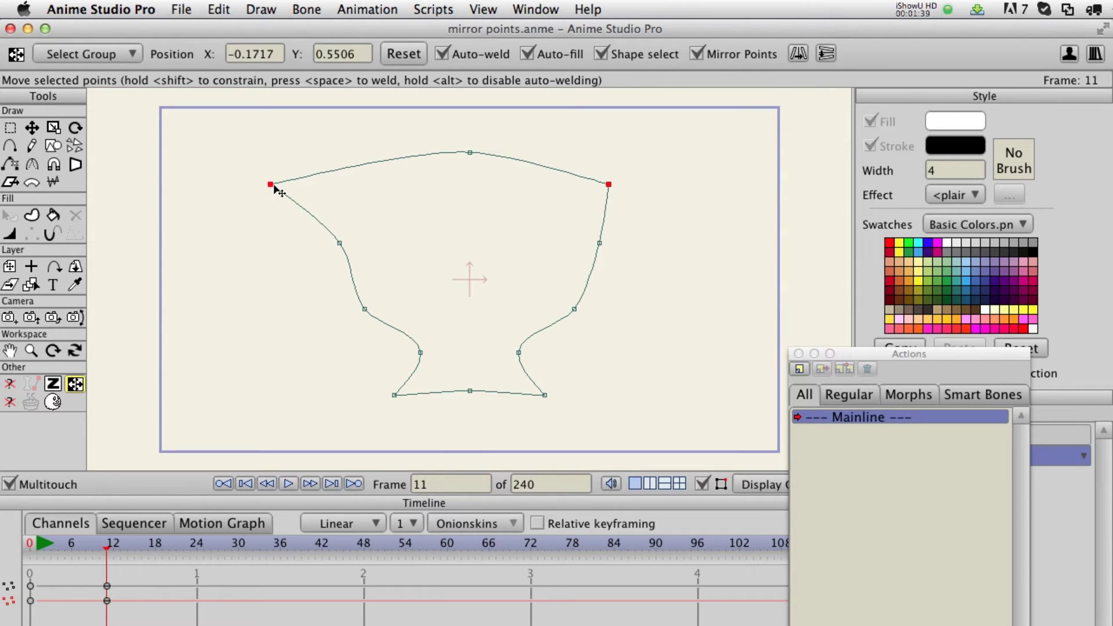
click(276, 190)
drag(276, 190, 309, 182)
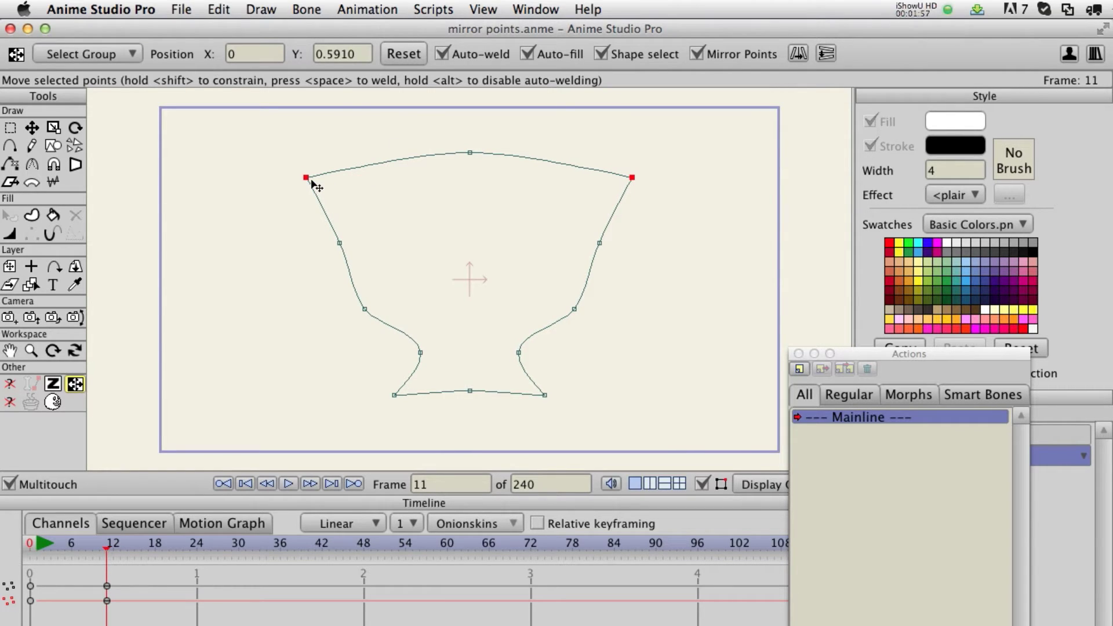
drag(311, 181, 304, 180)
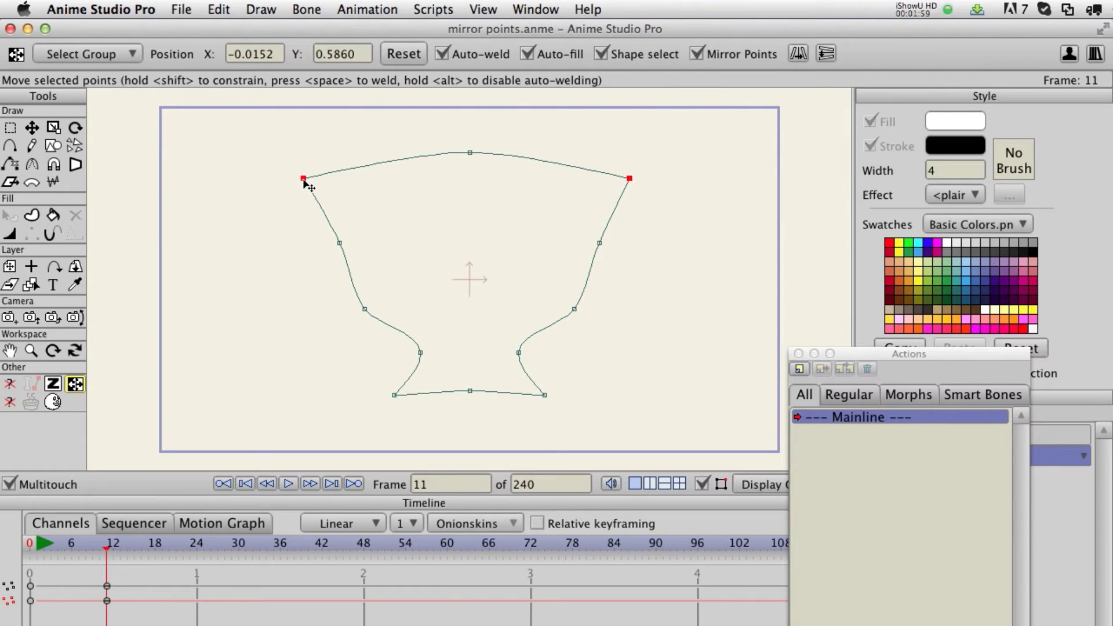
click(303, 181)
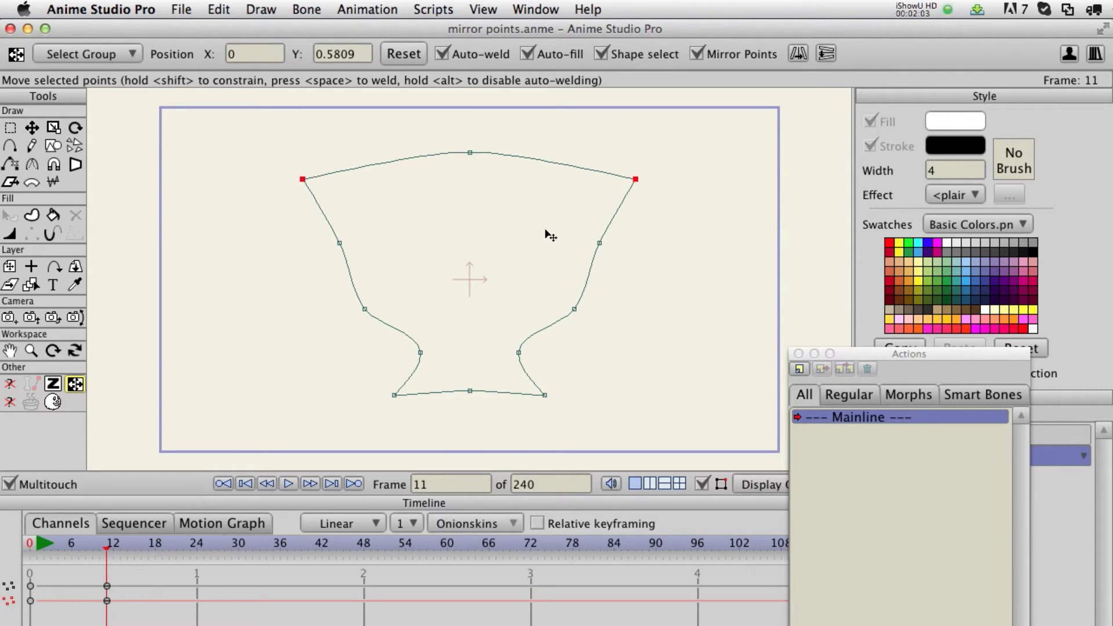
drag(469, 210, 479, 176)
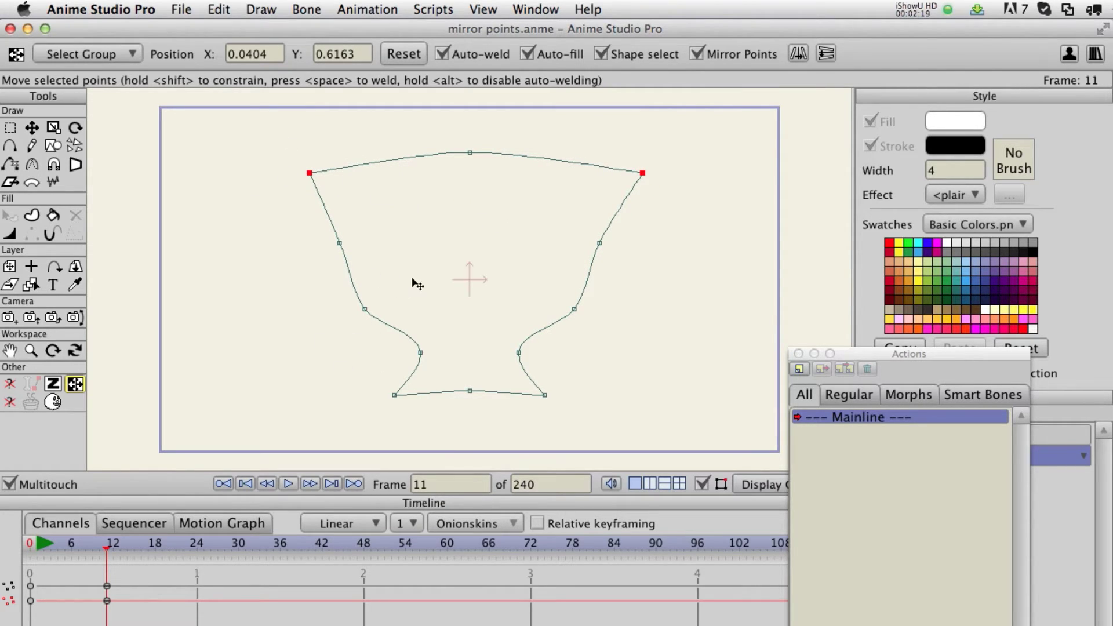
Step: Pull the mirrored upper corners and upper side points inward, bringing the corners down to the level of the side points
click(312, 175)
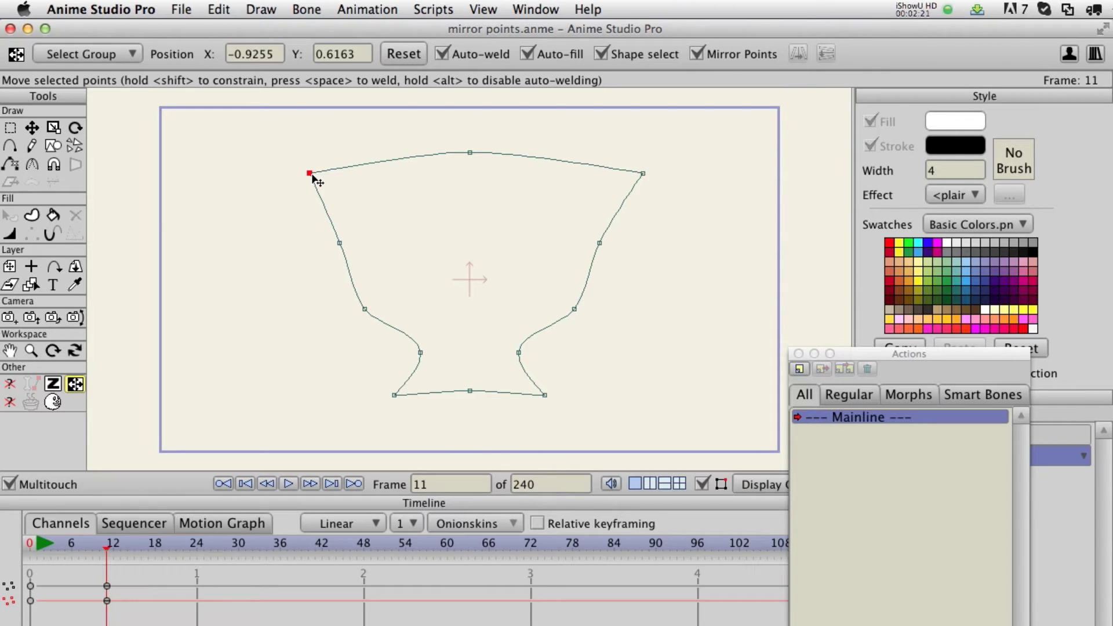
drag(310, 175, 383, 180)
drag(344, 229, 353, 197)
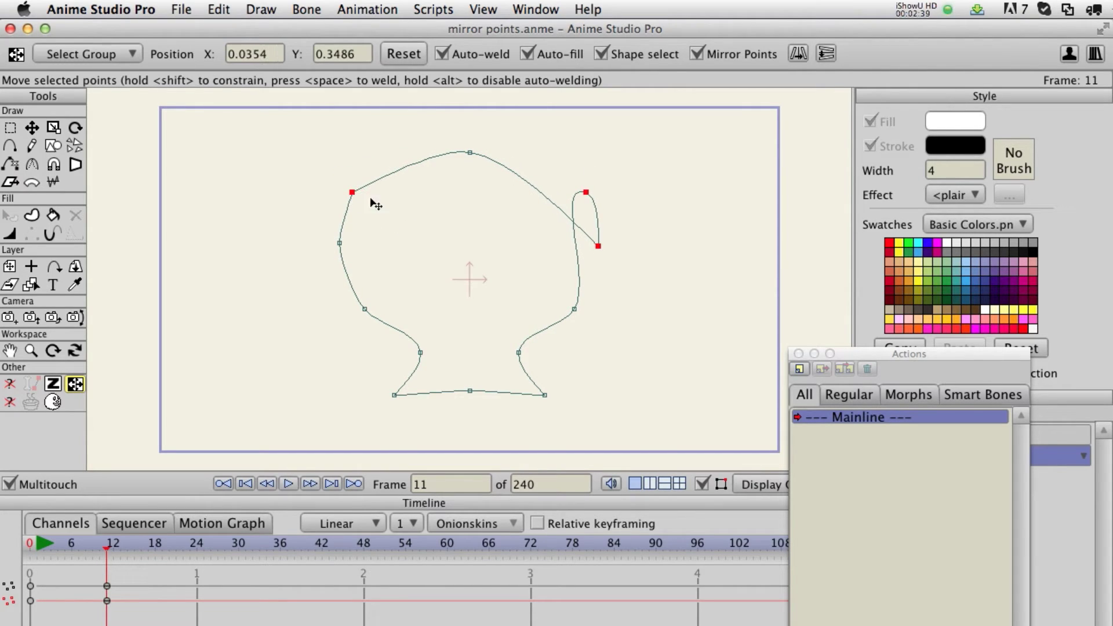
drag(600, 247, 576, 250)
click(585, 193)
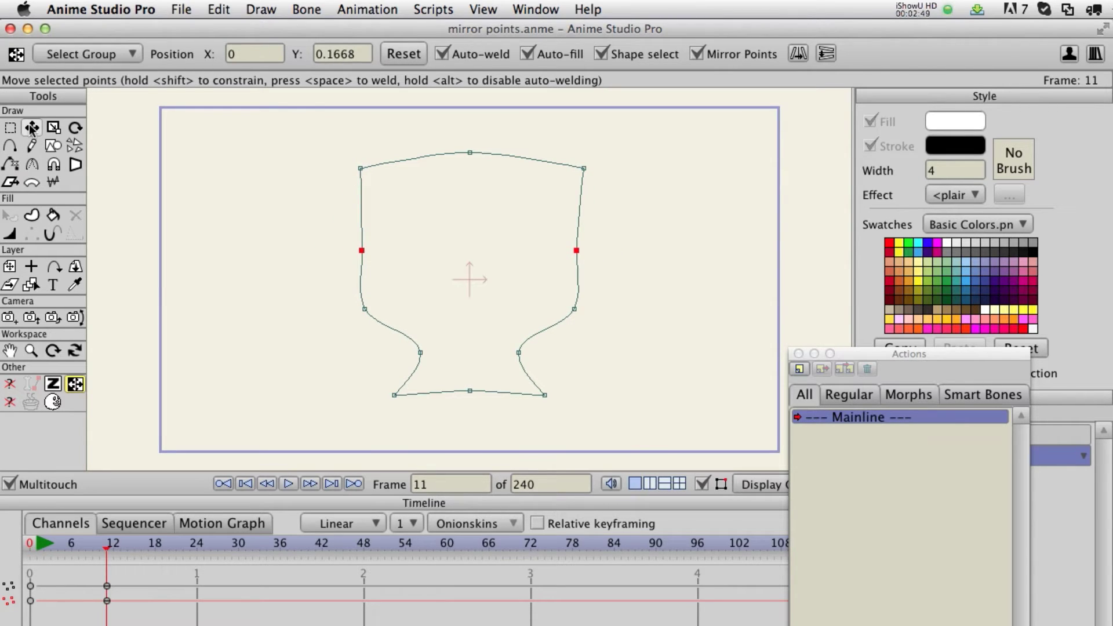
drag(364, 174, 416, 258)
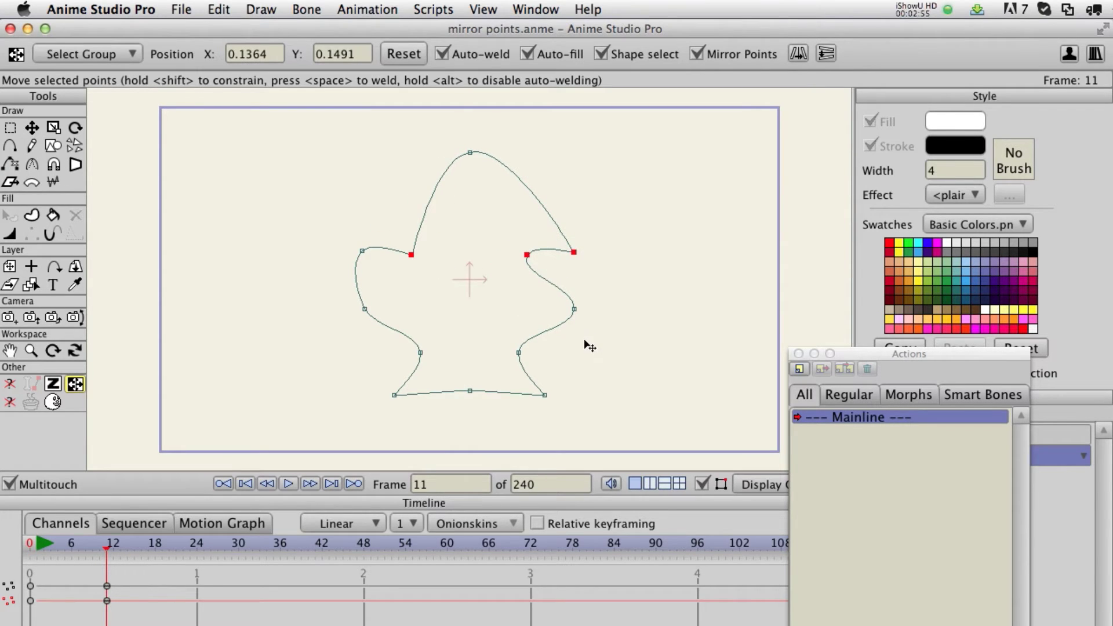
Step: Separate the two close points on the shape's right side with Translate Points, and realign the upper points symmetrically with the mirroring tool
click(32, 128)
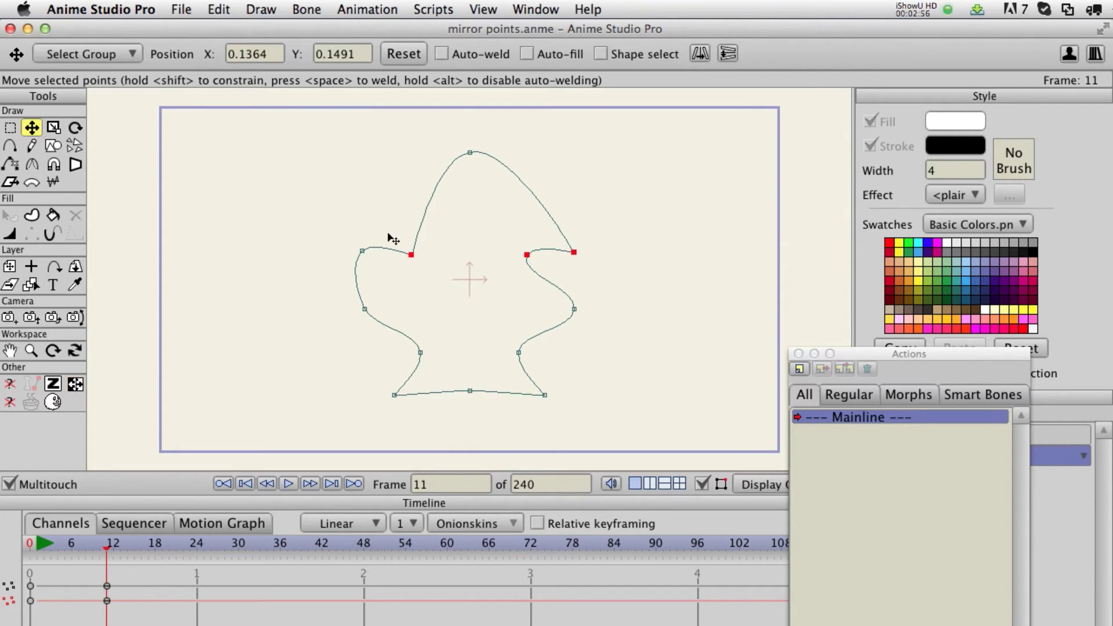
click(528, 256)
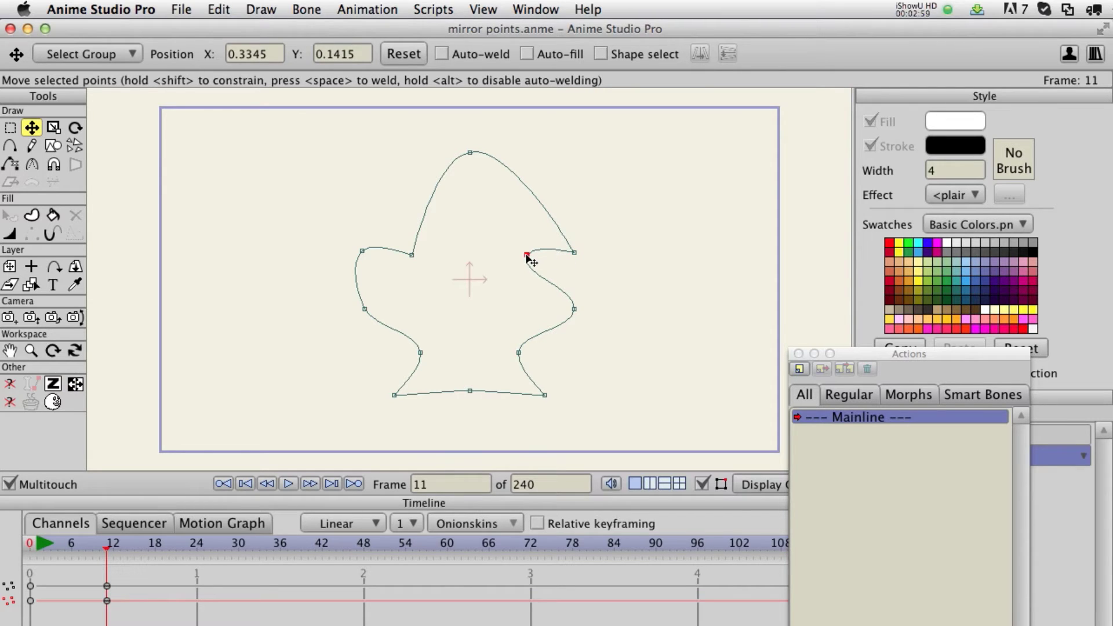
drag(577, 253, 523, 251)
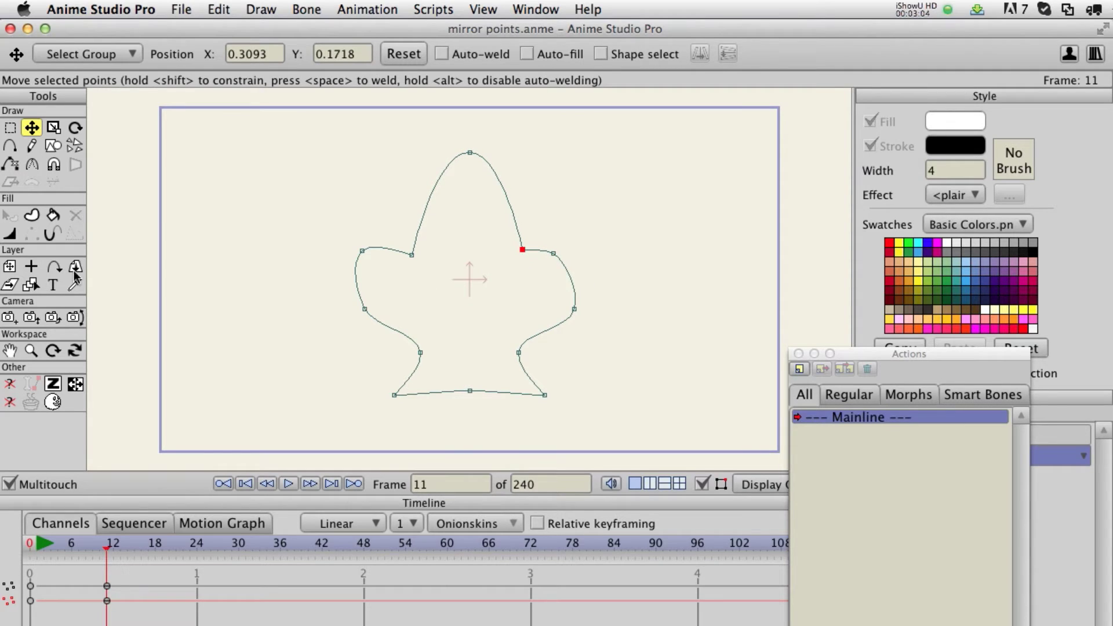
click(76, 386)
drag(358, 254, 411, 250)
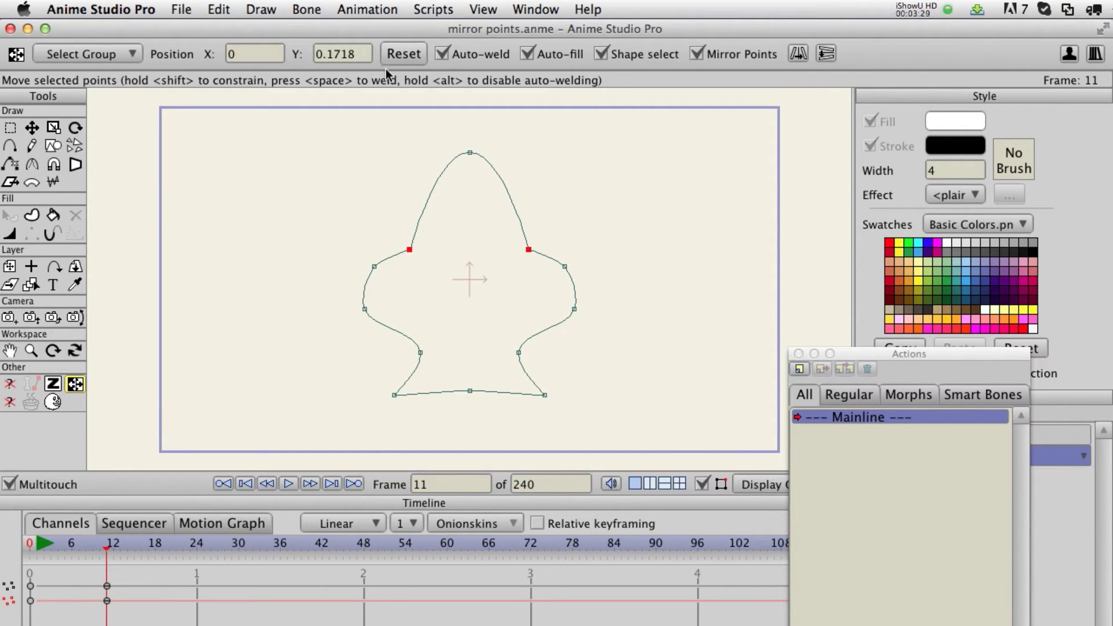
Step: Select the left and right inner shoulder points one at a time with the standard Translate Points tool
key(t)
click(410, 251)
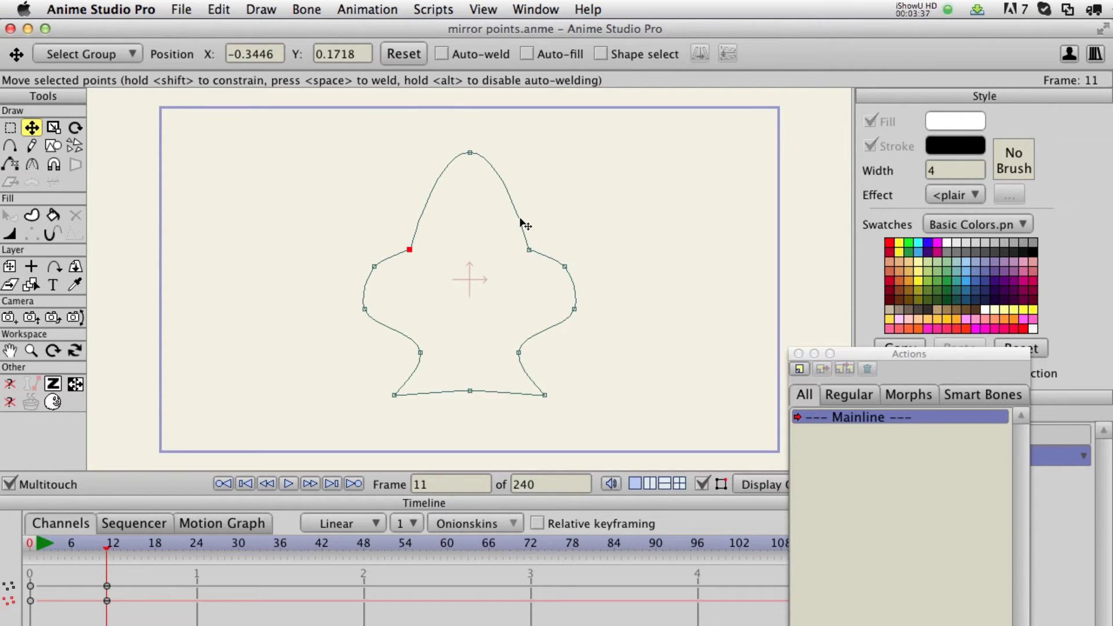
click(529, 250)
Step: With the mirroring tool, raise the inner shoulder points, widen the side points below them, and reposition the lower side points symmetrically
click(75, 384)
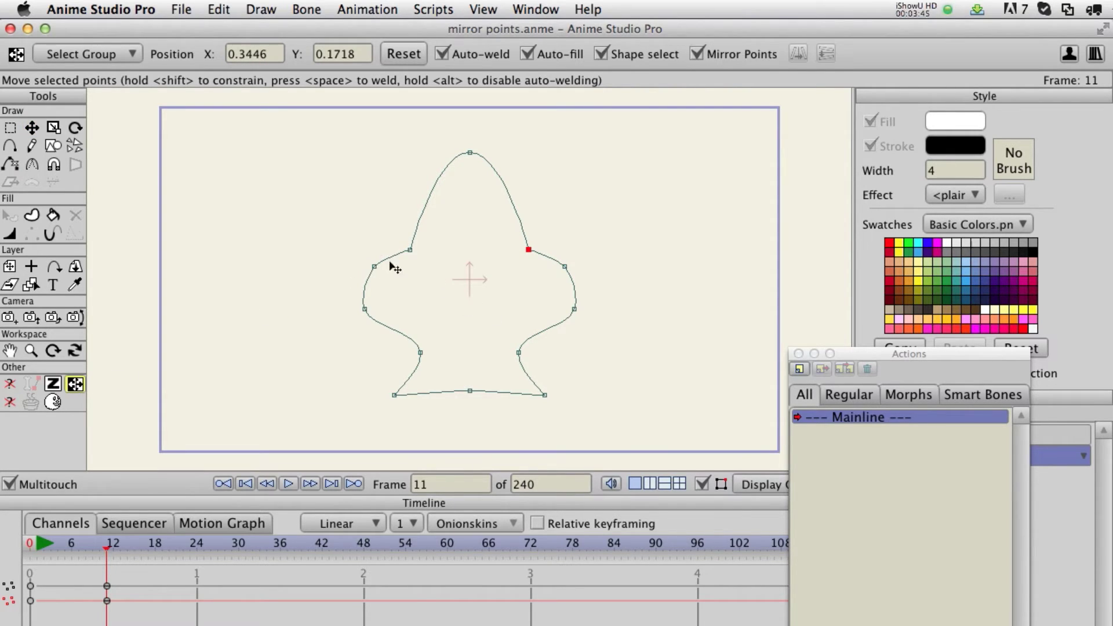
mouse_move(410, 251)
mouse_down()
mouse_move(374, 251)
mouse_move(417, 231)
mouse_move(405, 186)
mouse_move(413, 279)
mouse_move(458, 244)
mouse_move(443, 285)
mouse_move(400, 221)
mouse_move(350, 207)
mouse_move(405, 241)
mouse_move(417, 215)
mouse_up()
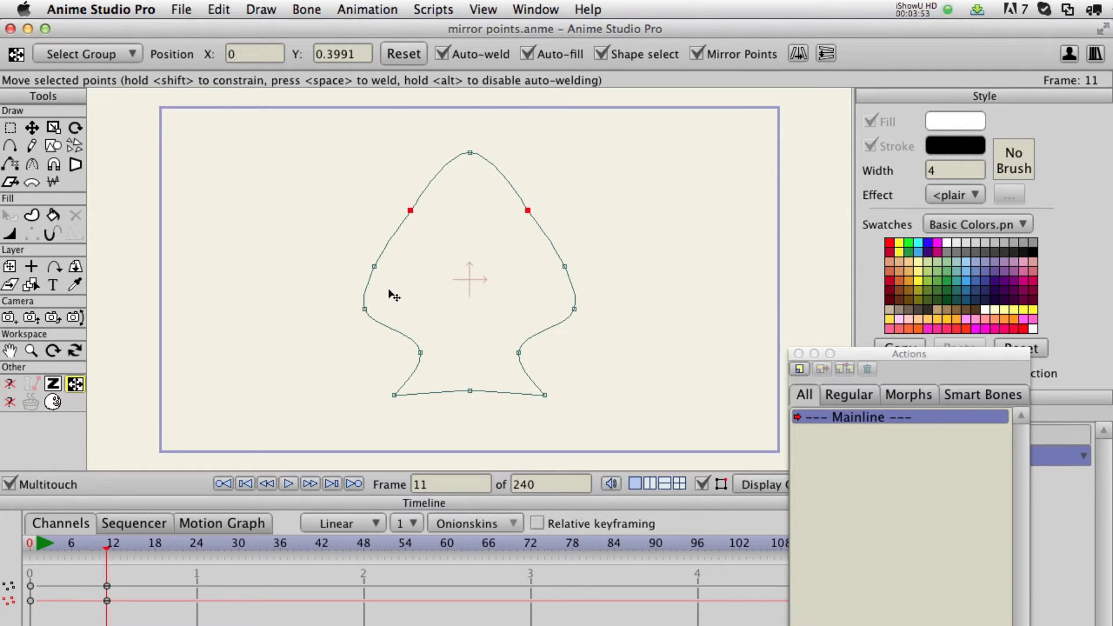
drag(374, 268, 350, 254)
drag(364, 309, 408, 345)
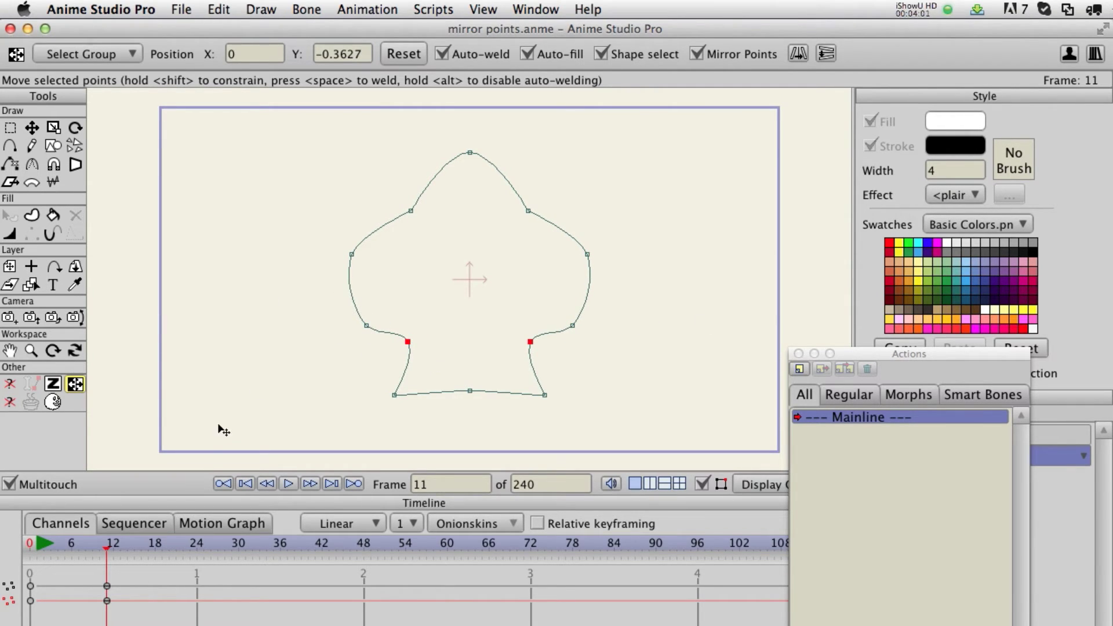
Step: Pull the mirrored side points outward to form T-shirt sleeves, and position the armpit points as sharp peaks
drag(411, 211, 357, 188)
drag(360, 322, 320, 287)
drag(358, 194, 300, 236)
click(395, 270)
drag(396, 271, 398, 278)
key(super+k)
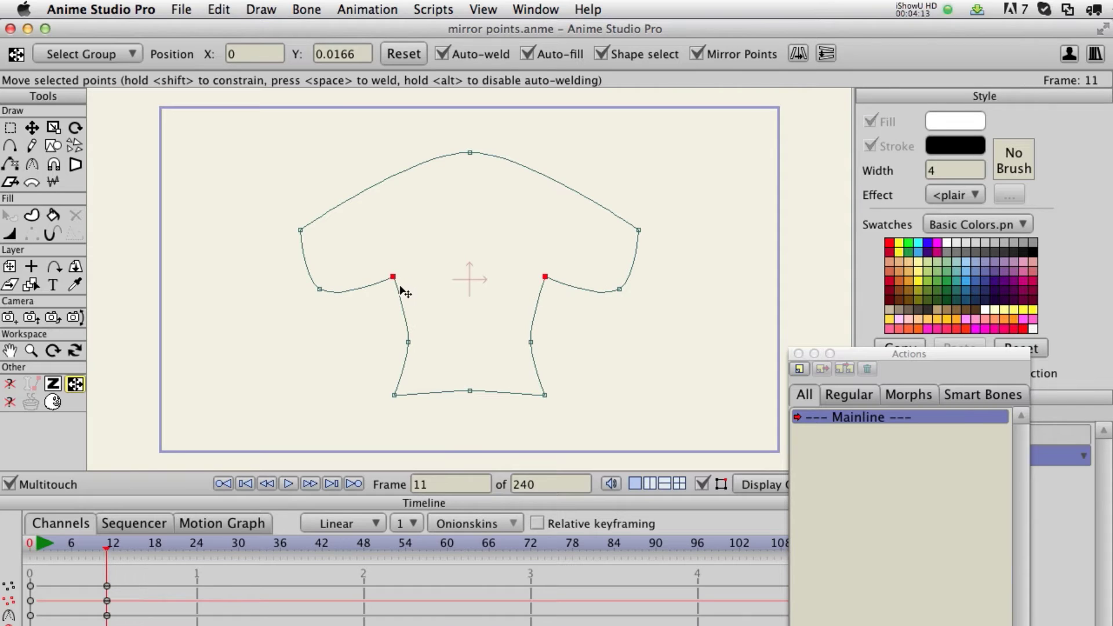
Step: Turn the lower sleeve corners into sharp peaks and raise the armpit points symmetrically
drag(323, 291, 328, 294)
key(super+k)
mouse_move(319, 288)
mouse_down()
mouse_move(315, 303)
mouse_move(325, 308)
mouse_move(323, 291)
mouse_move(339, 297)
mouse_move(327, 296)
mouse_up()
drag(397, 280, 405, 239)
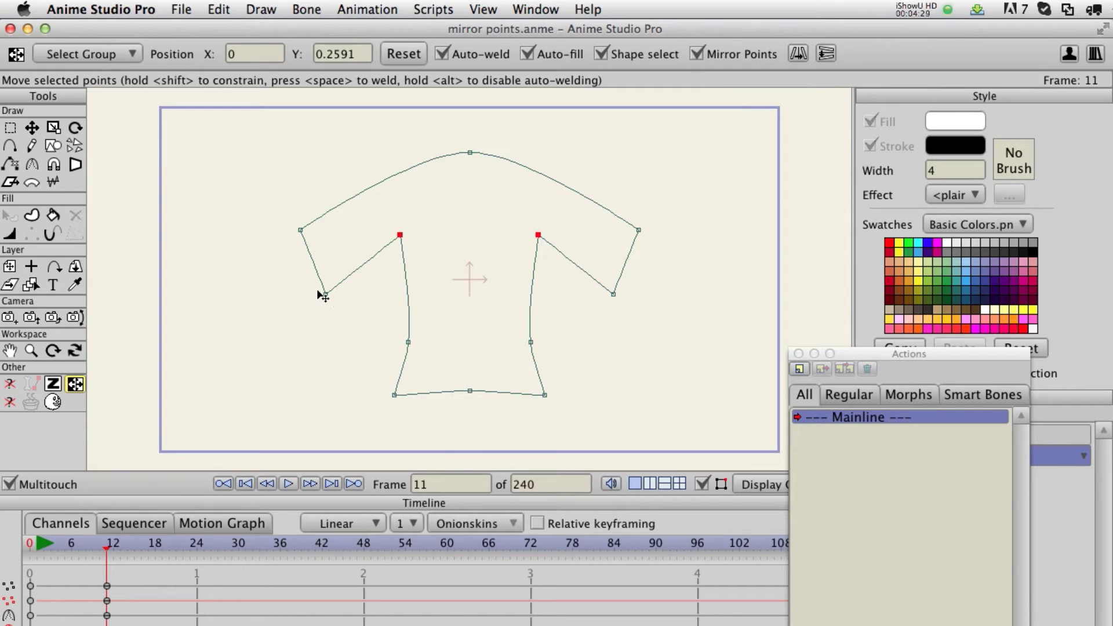
Step: Check frame 0, return to frame 11, and move the right armpit, waist, upper sleeve and hem points individually with Translate Points
click(31, 127)
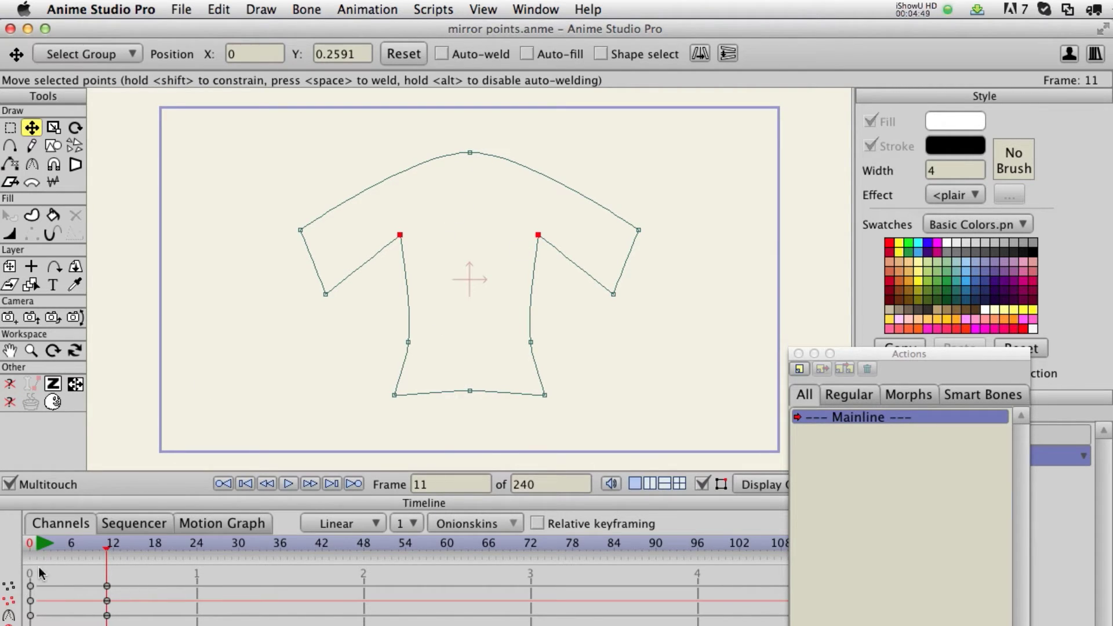
click(30, 545)
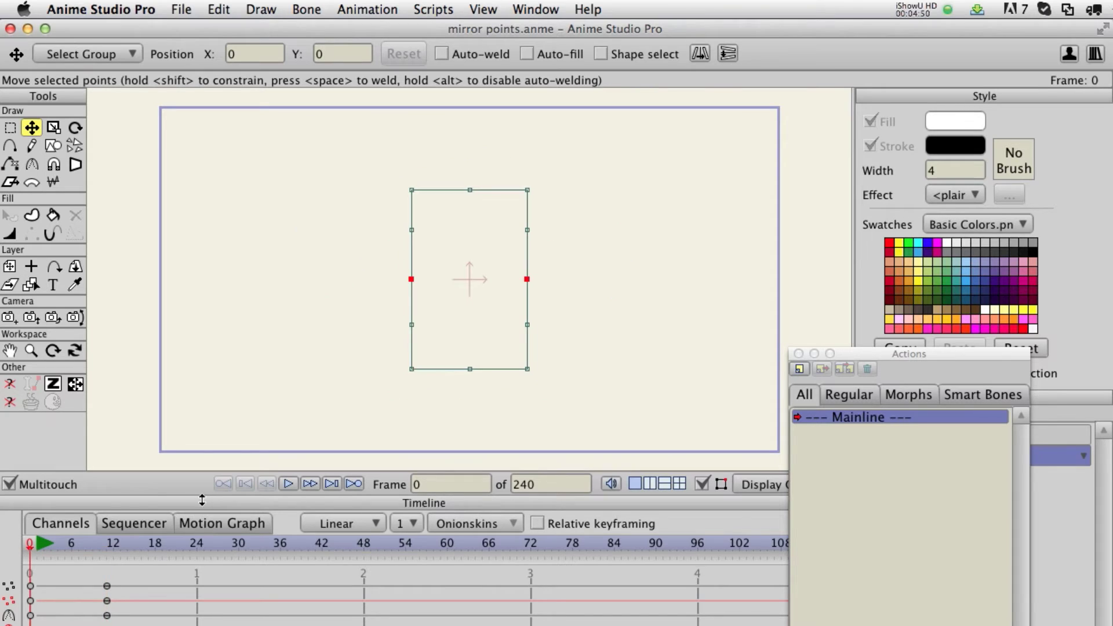
click(107, 547)
drag(538, 234, 551, 240)
mouse_move(527, 343)
mouse_down()
mouse_move(534, 332)
mouse_move(502, 324)
mouse_move(520, 332)
mouse_up()
drag(638, 229, 634, 211)
drag(544, 394, 542, 399)
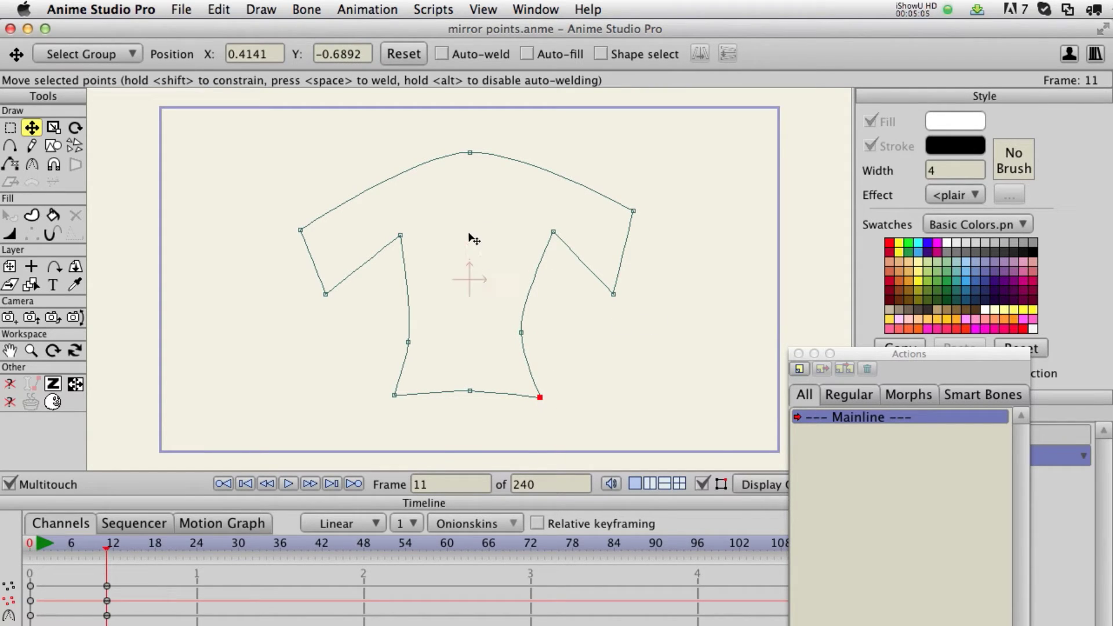
Step: Select all points and run the Mirror points horizontally script to match the right half of the T-shirt to its left half
key(super+a)
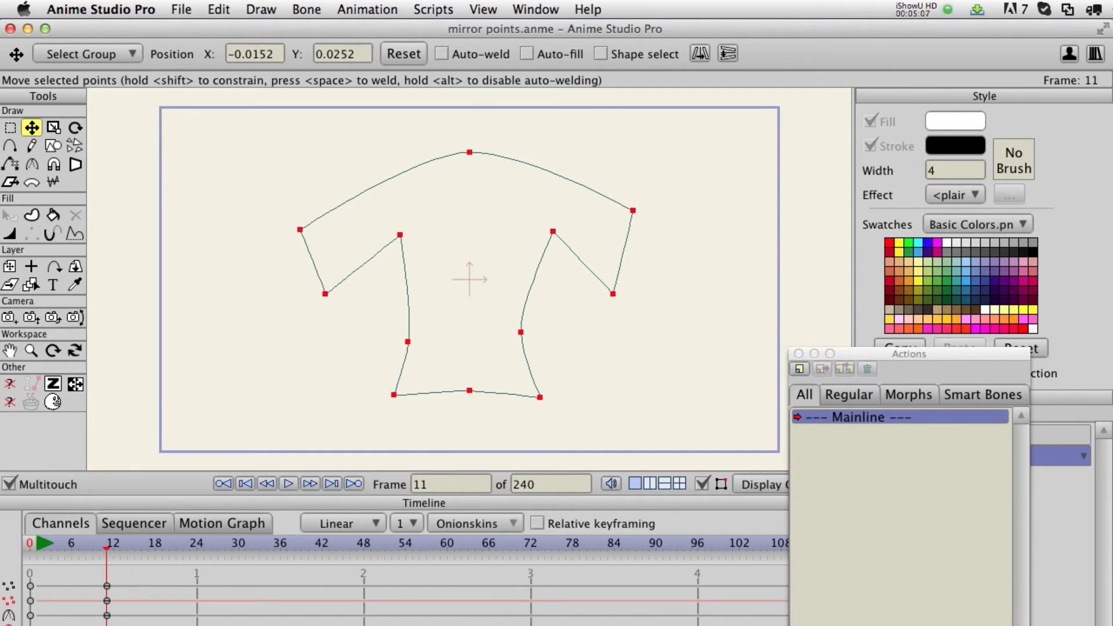
click(433, 9)
mouse_move(472, 79)
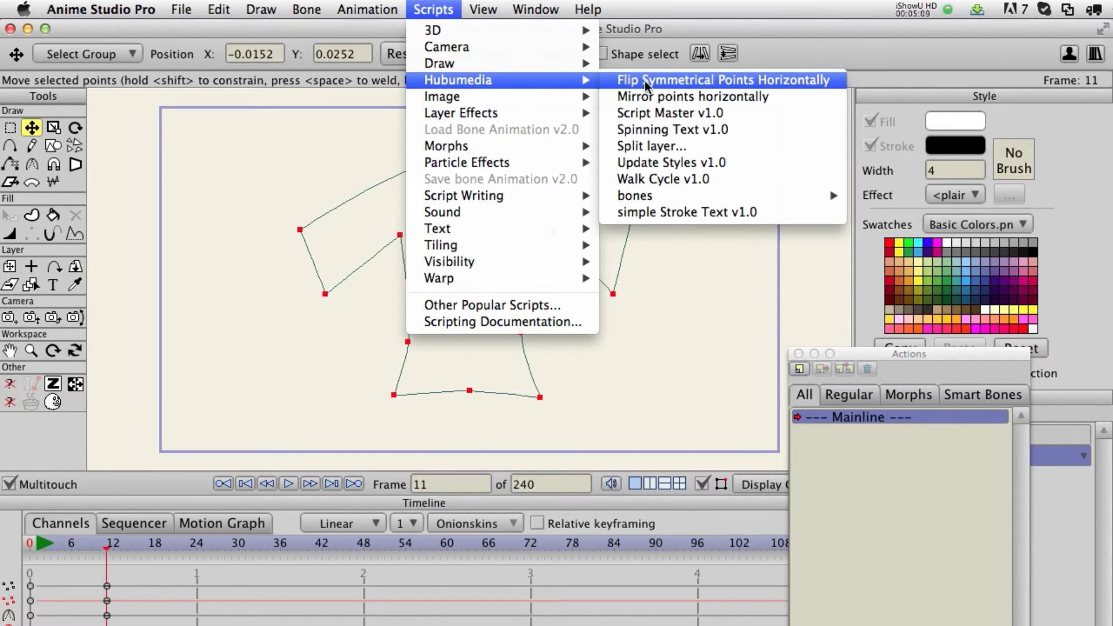
click(670, 95)
drag(661, 377, 201, 327)
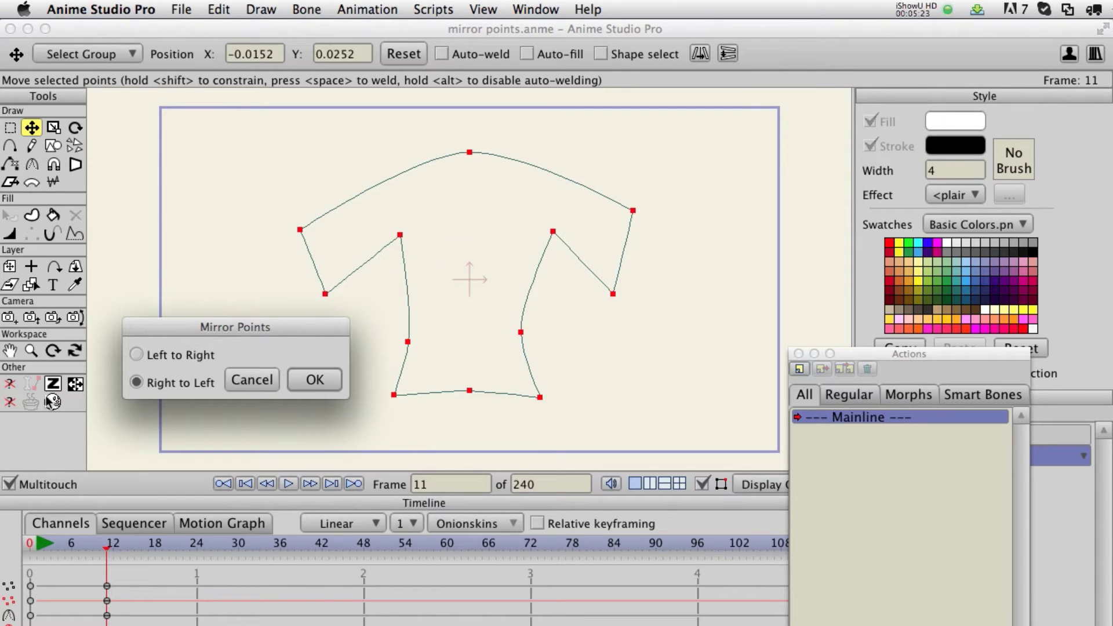
click(314, 380)
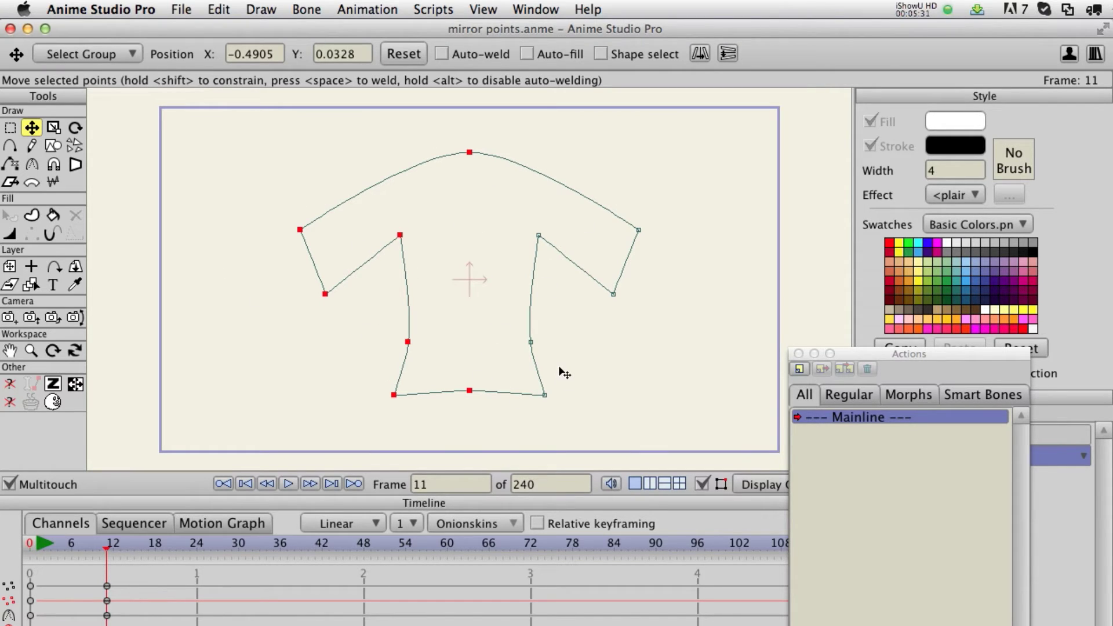
Step: Scrub the timeline between frame 0 and frame 11 to compare the original rectangle with the T-shirt shape
click(31, 544)
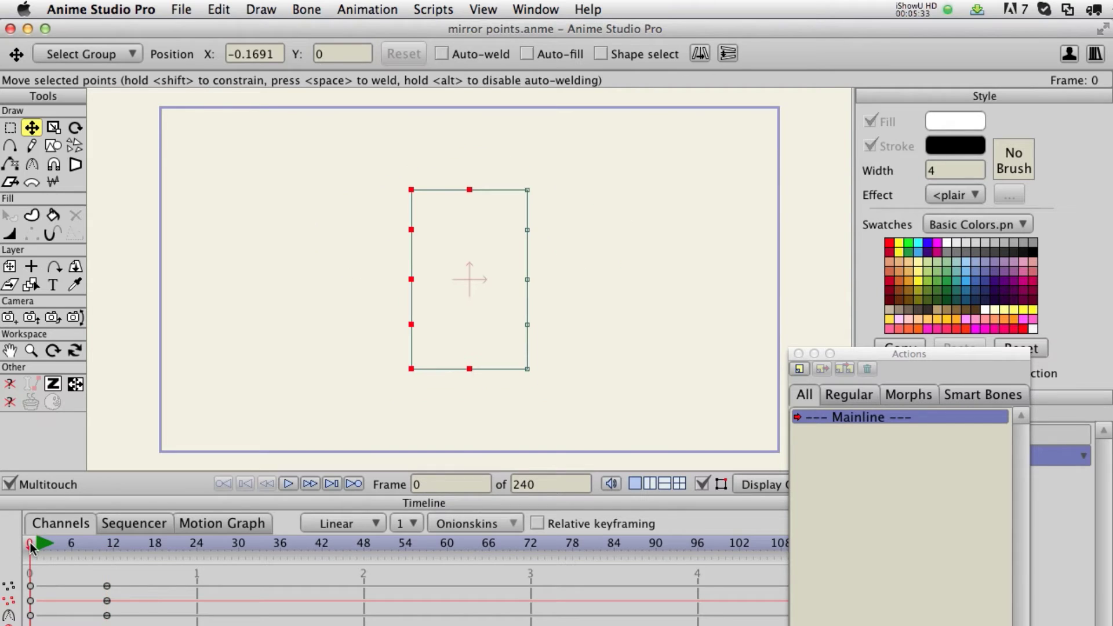
click(37, 545)
drag(55, 544, 113, 561)
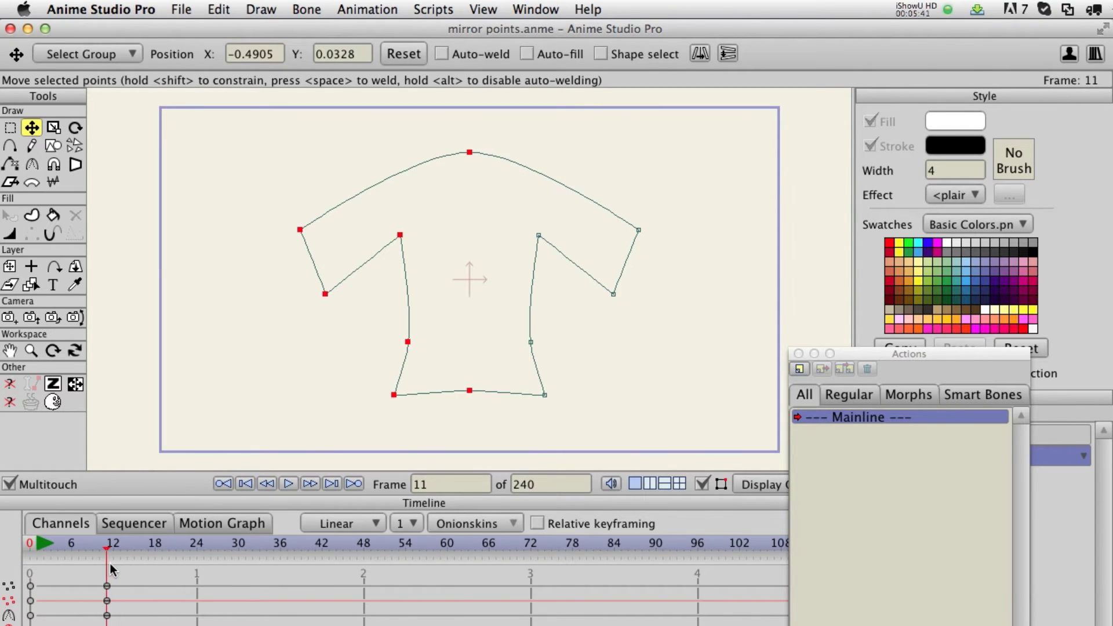
Step: Copy the frame 11 keyframes to frame 0, and delete the keyframes at frame 11
click(30, 548)
drag(121, 577, 96, 624)
key(super+v)
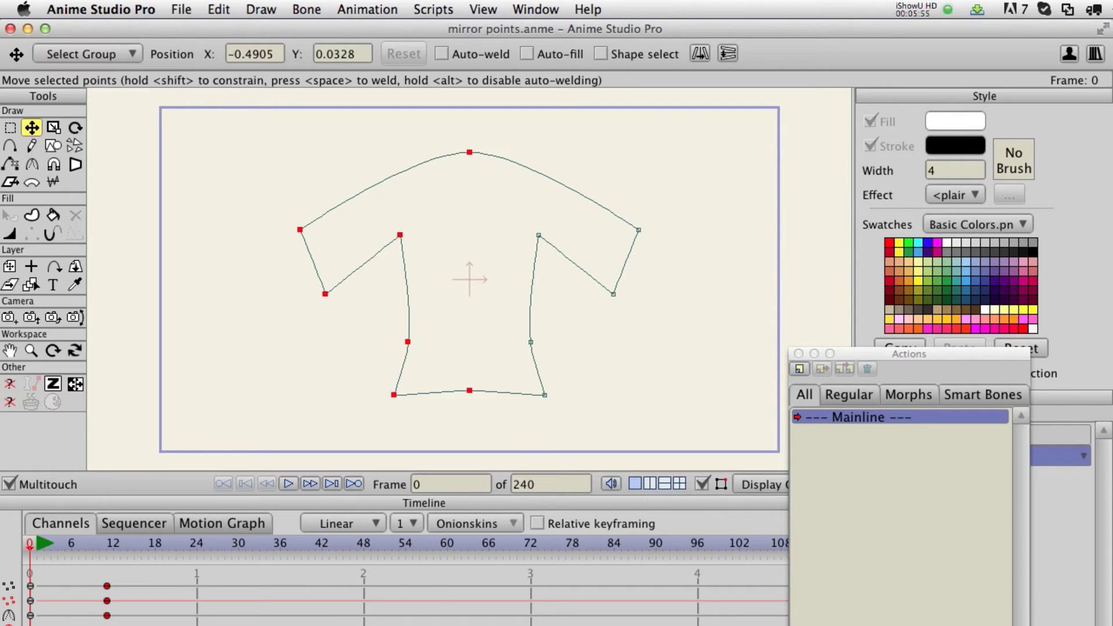
drag(139, 623, 88, 575)
key(Delete)
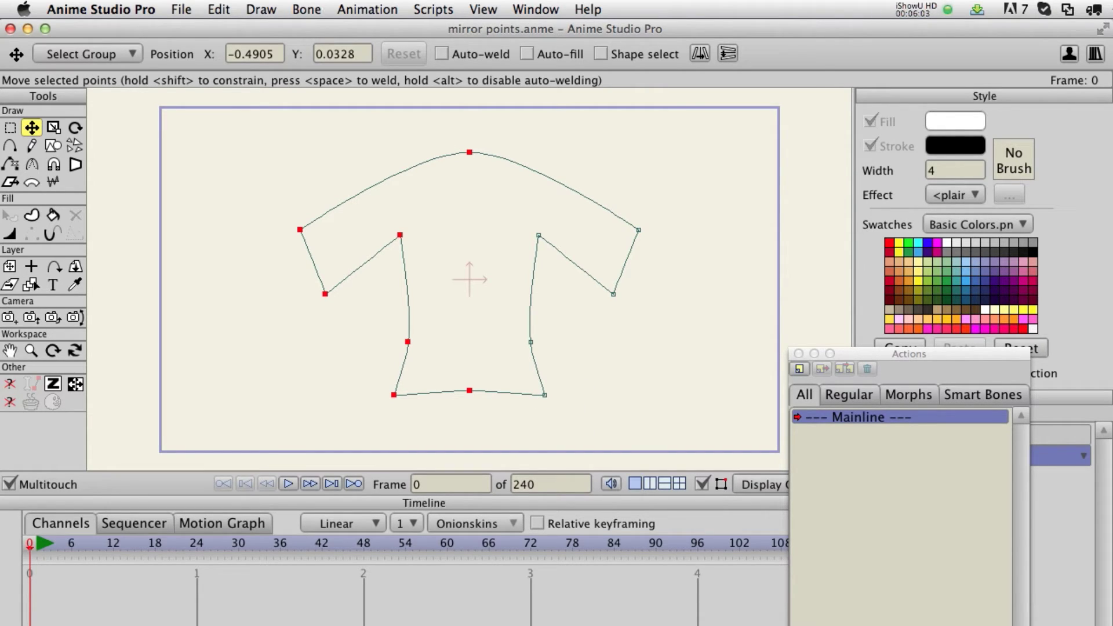
Step: Open the recent file mad-scientist17.anme and reposition the Actions window so that the layer list is uncovered
click(181, 8)
mouse_move(199, 90)
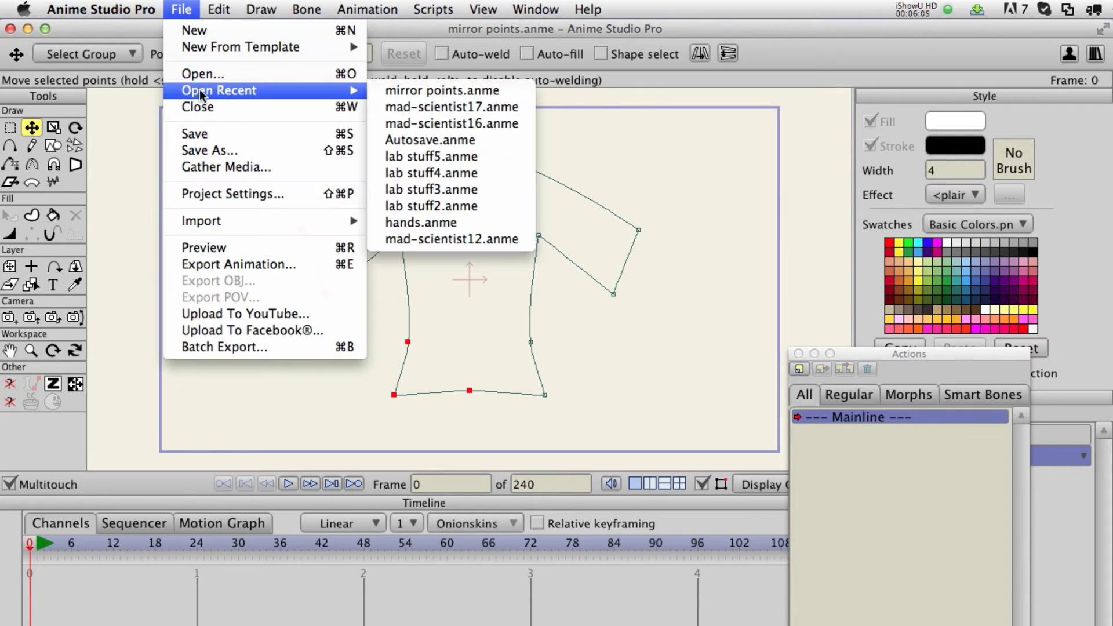
click(433, 107)
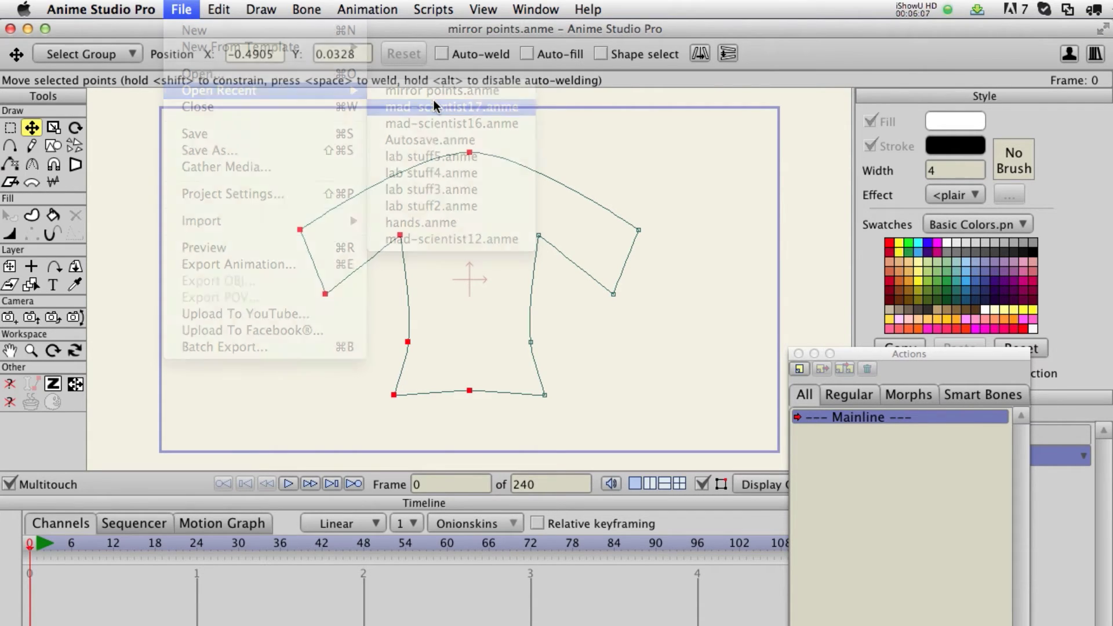
click(672, 445)
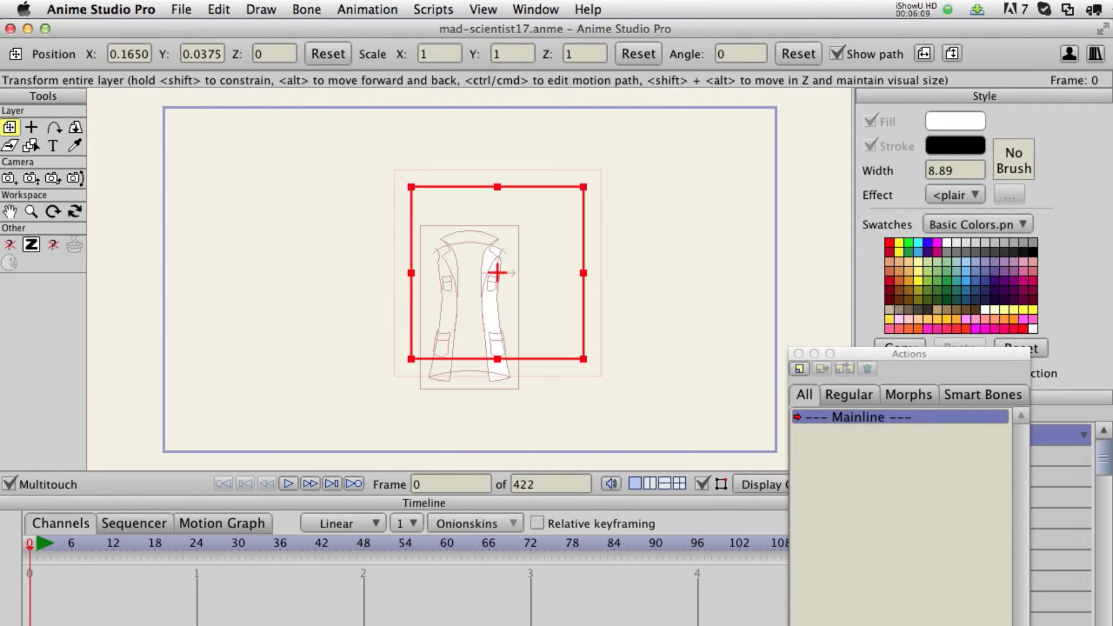
drag(896, 351, 916, 193)
scroll(567, 304, up, 5)
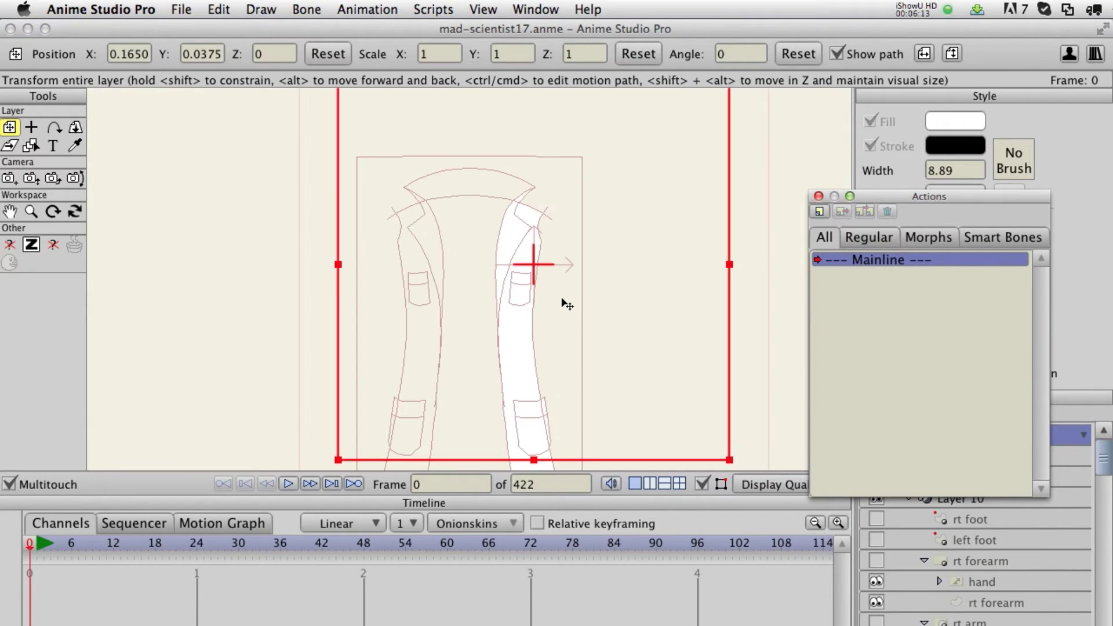
scroll(606, 349, up, 5)
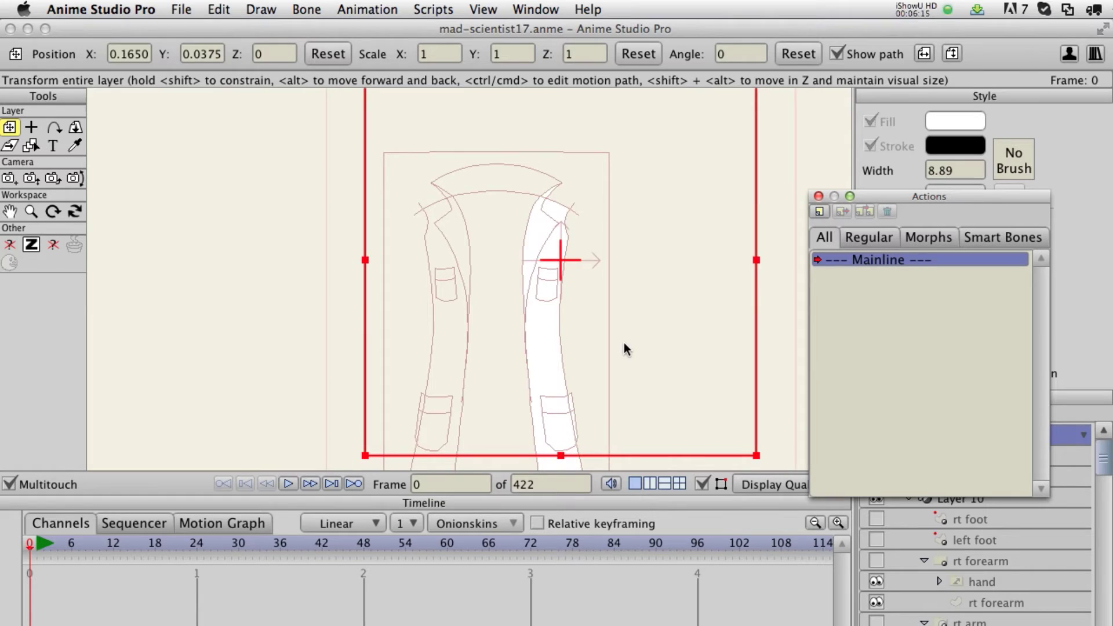
scroll(629, 272, down, 5)
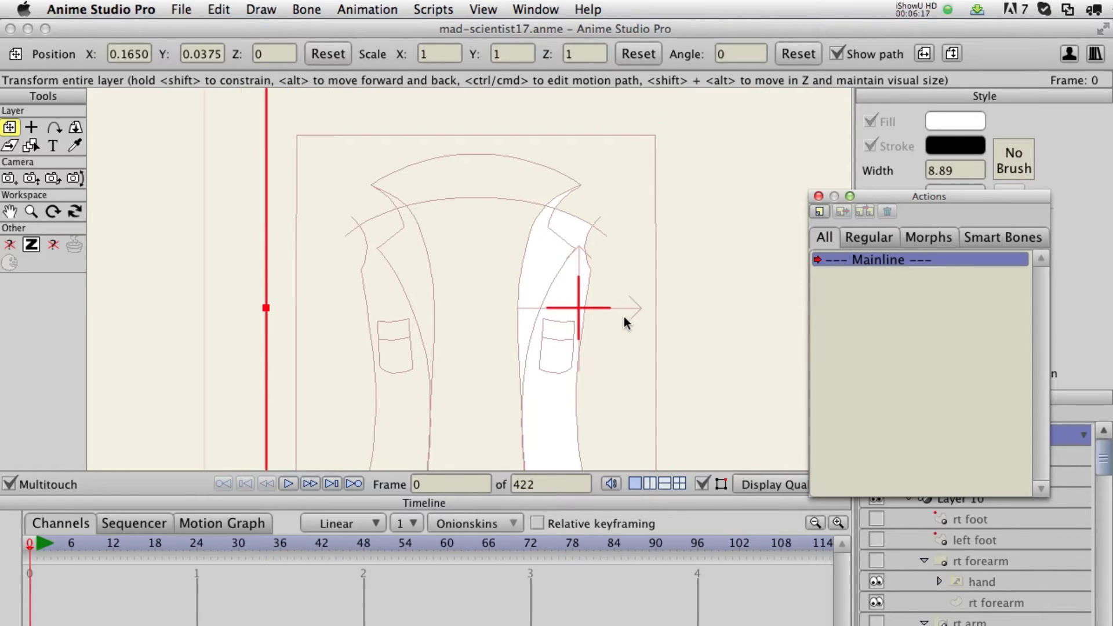
drag(929, 198, 811, 115)
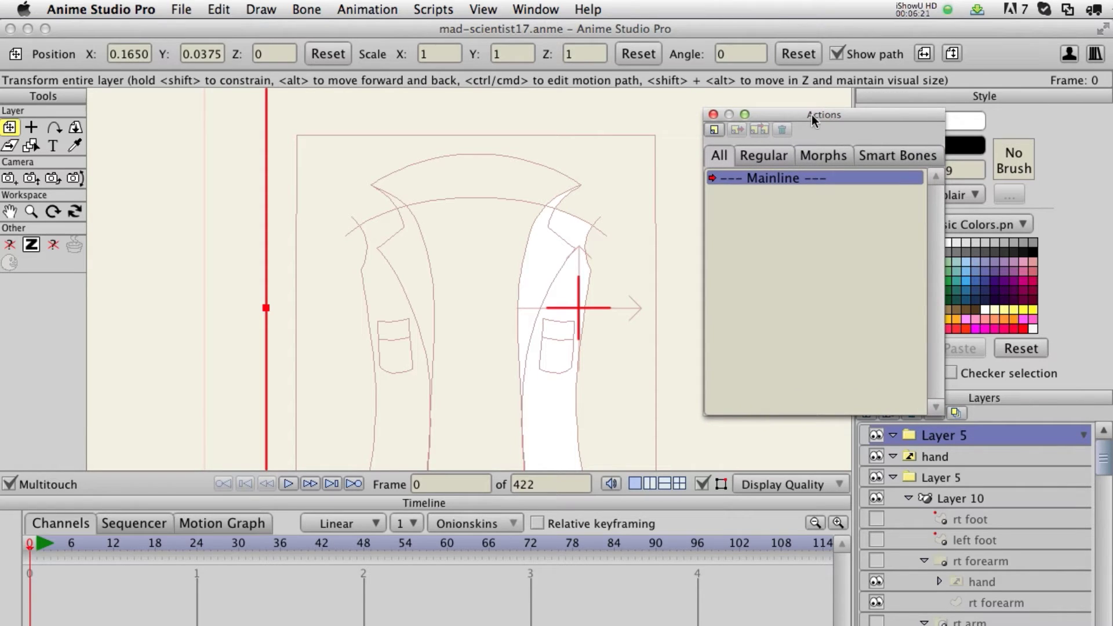
Step: Select the Layer 10 bone layer and examine the character rig around the coat and the body turn bone
click(957, 497)
scroll(199, 386, up, 3)
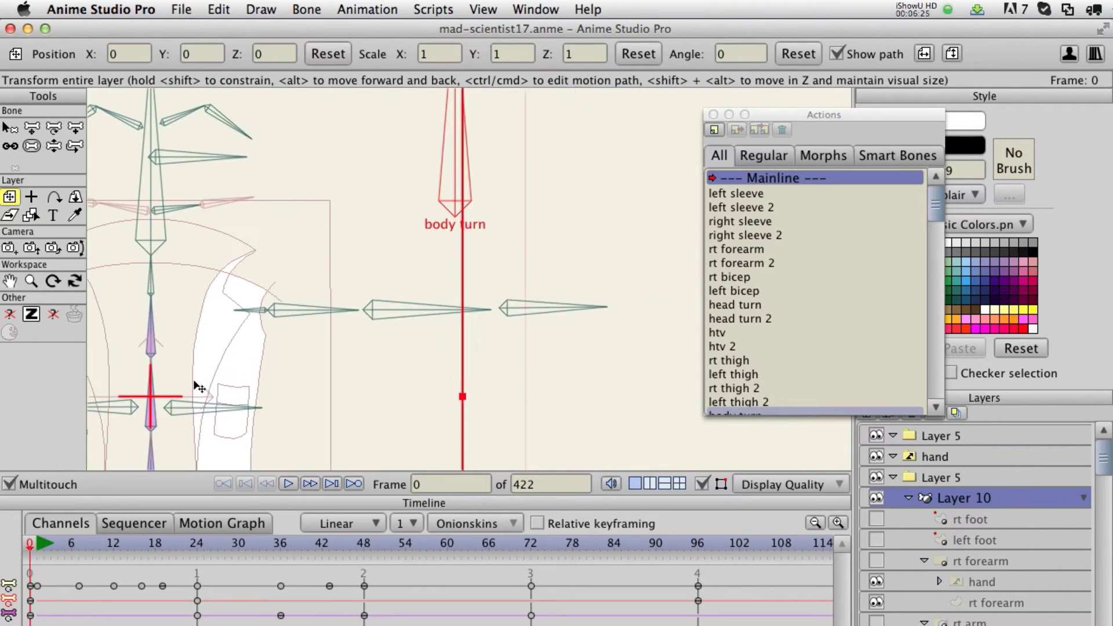
scroll(199, 387, up, 3)
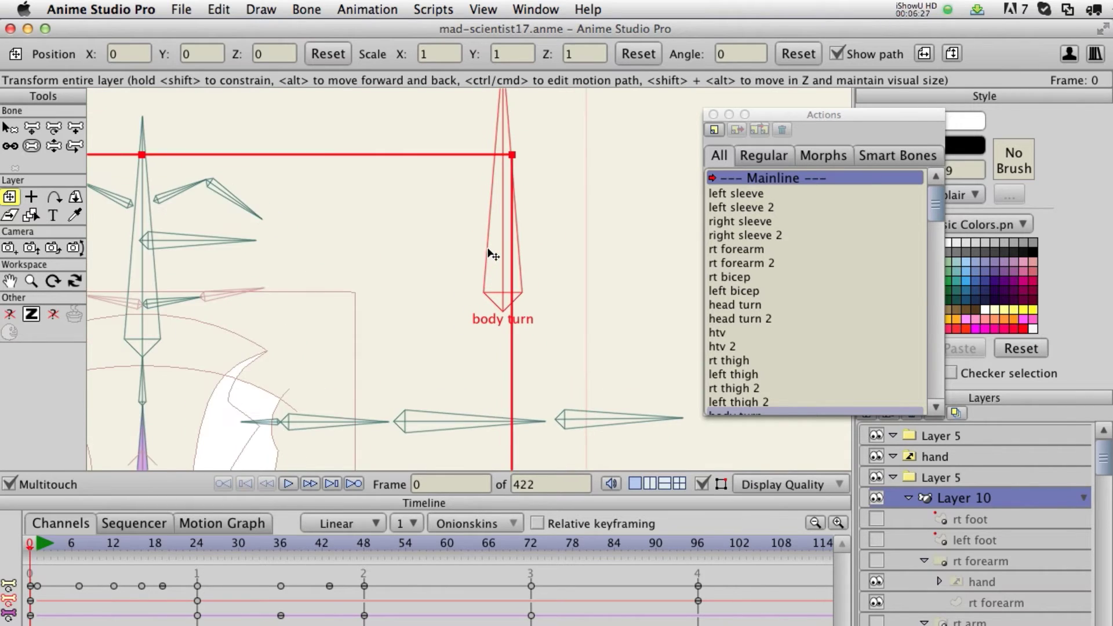
scroll(492, 255, down, 1)
scroll(508, 297, down, 3)
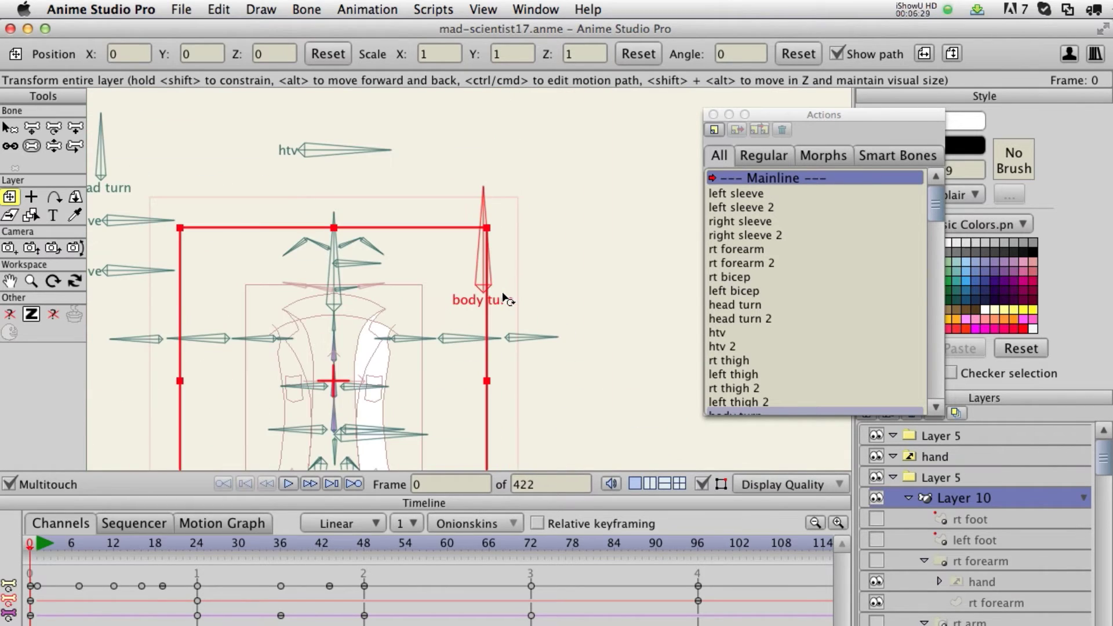
scroll(494, 300, down, 5)
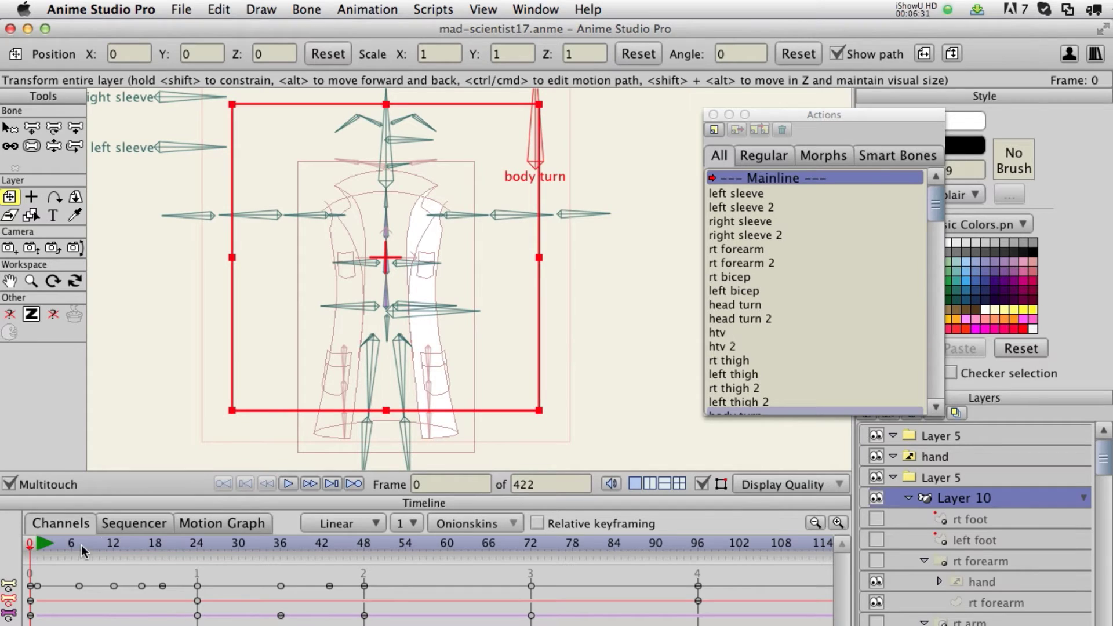
drag(57, 548, 0, 543)
drag(502, 325, 545, 295)
Step: Move the Actions window clear of the Style settings and select the coat top back layer in the body back group
scroll(944, 529, down, 5)
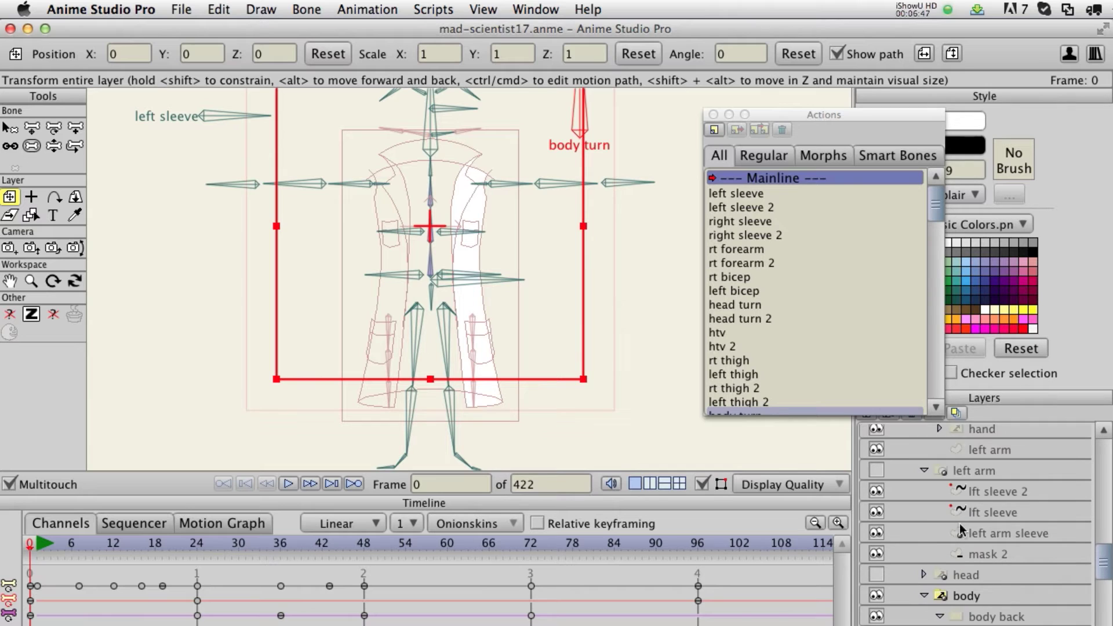
click(888, 115)
mouse_move(888, 114)
mouse_down()
mouse_move(752, 121)
mouse_move(789, 112)
mouse_up()
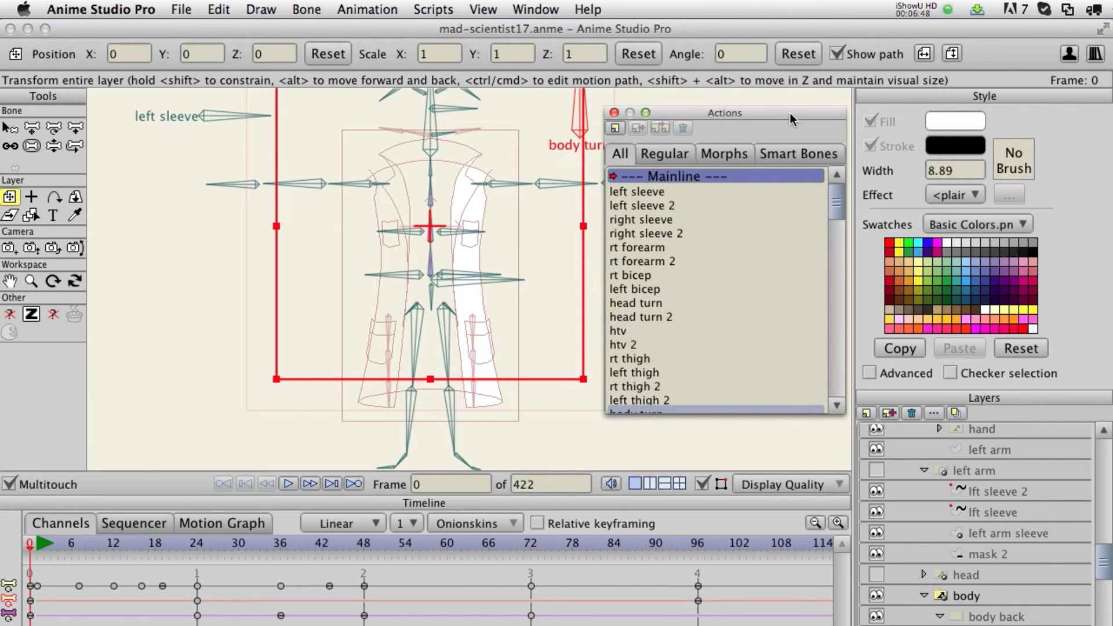
scroll(966, 584, down, 5)
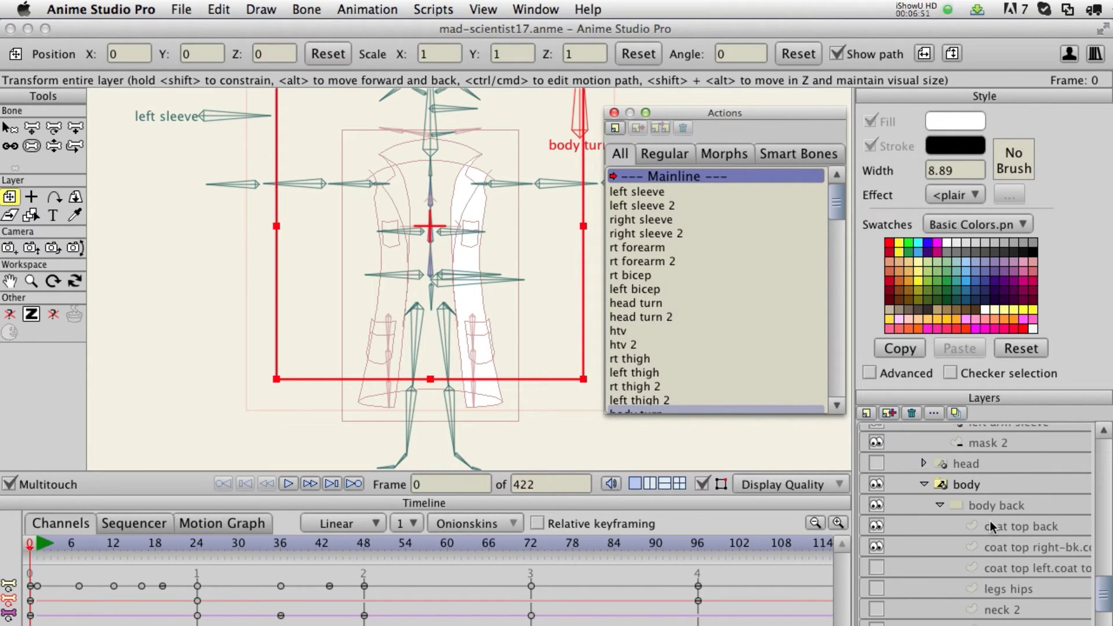
scroll(991, 530, down, 1)
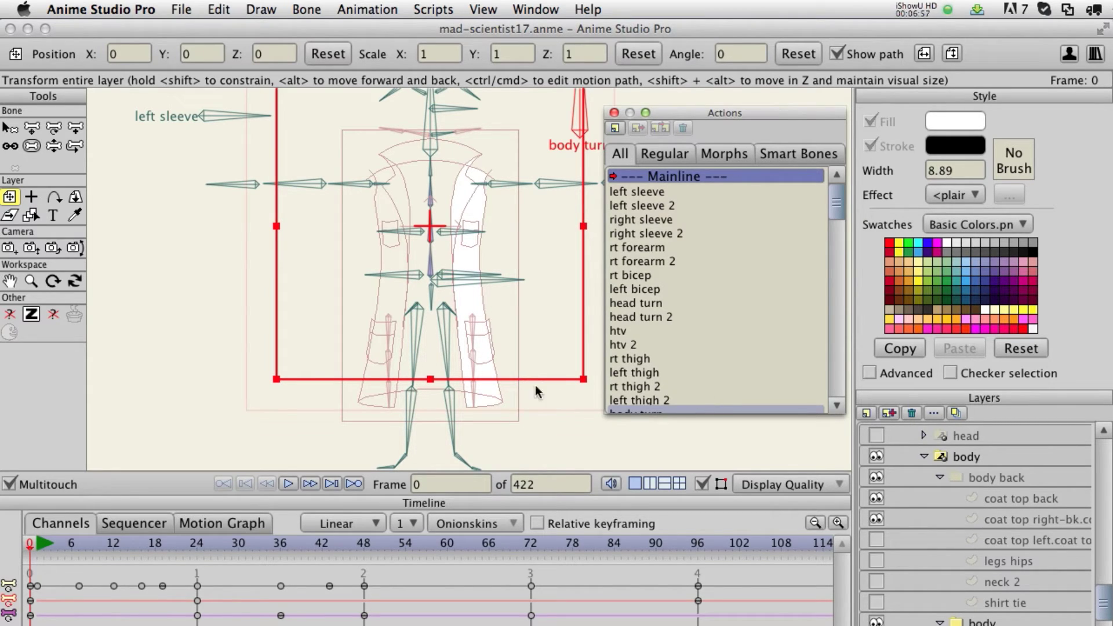
scroll(526, 295, up, 5)
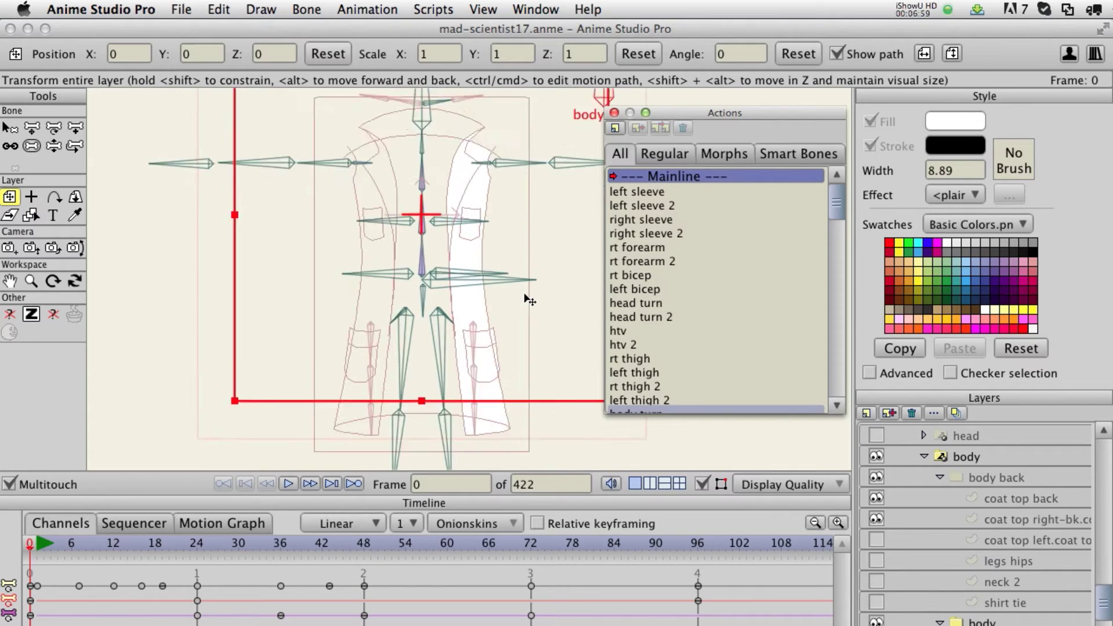
scroll(504, 266, down, 3)
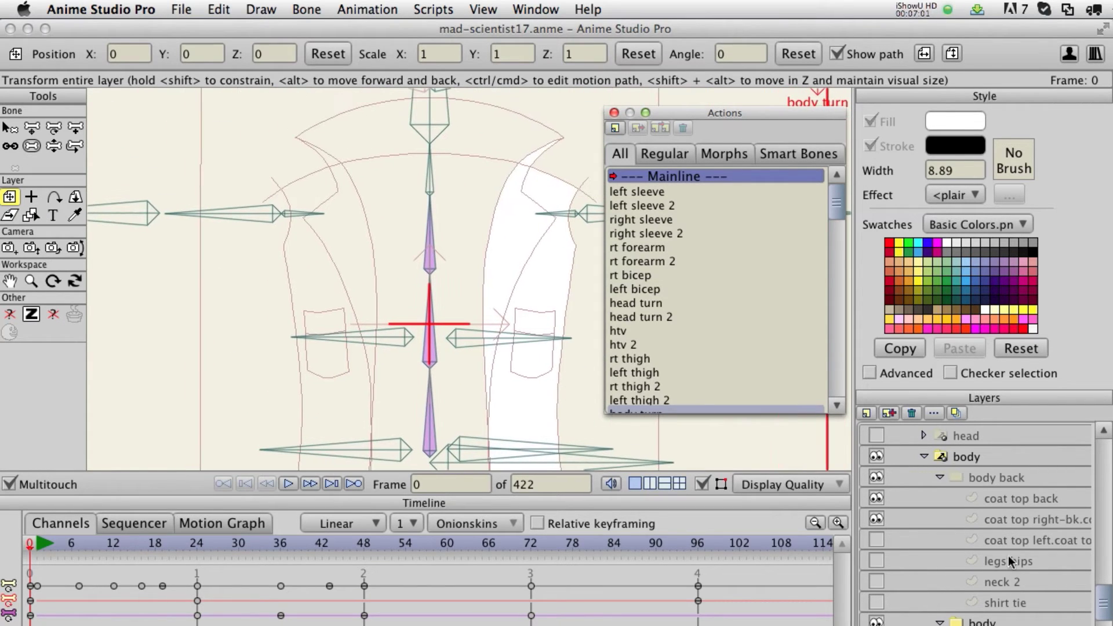
click(1041, 500)
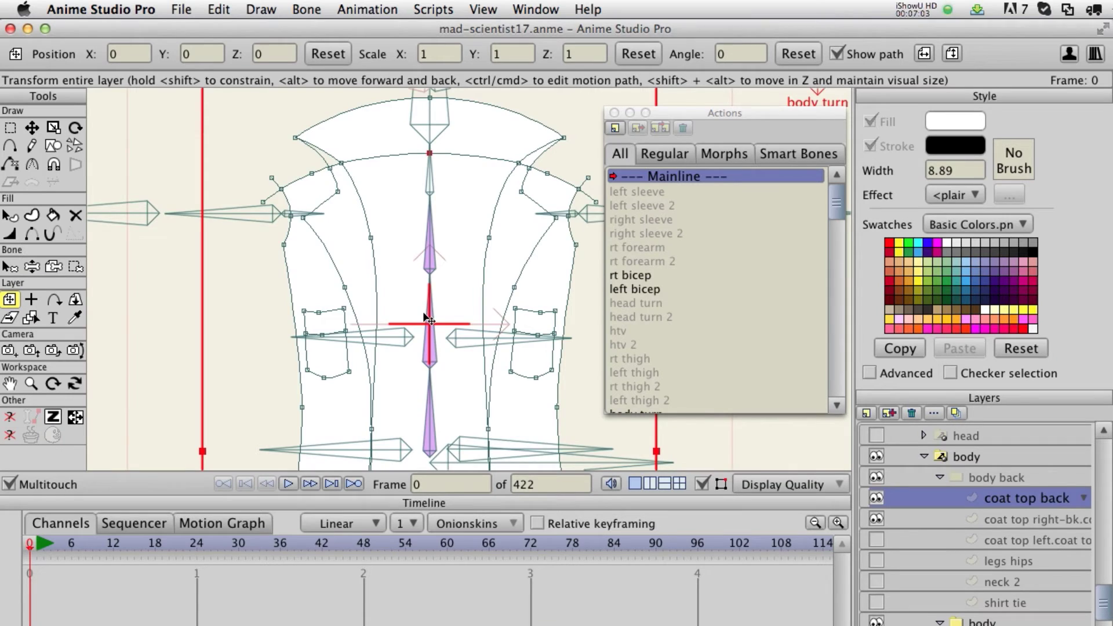
Step: Activate the body turn action for the coat top back layer
scroll(424, 298, down, 3)
scroll(430, 319, up, 4)
scroll(431, 284, up, 3)
drag(501, 268, 439, 276)
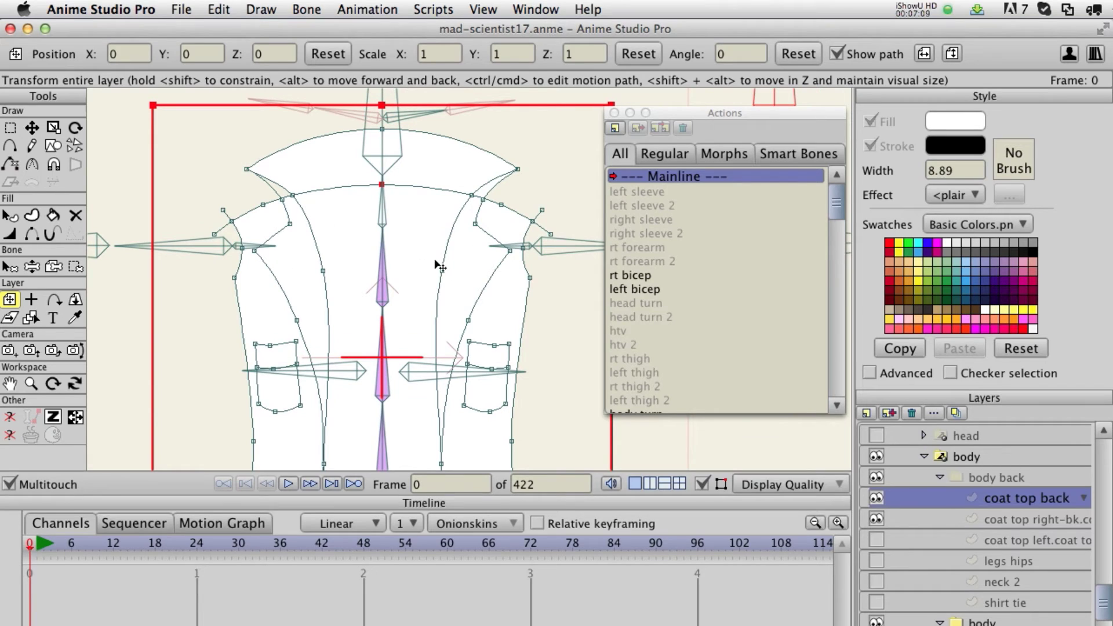
scroll(436, 313, down, 3)
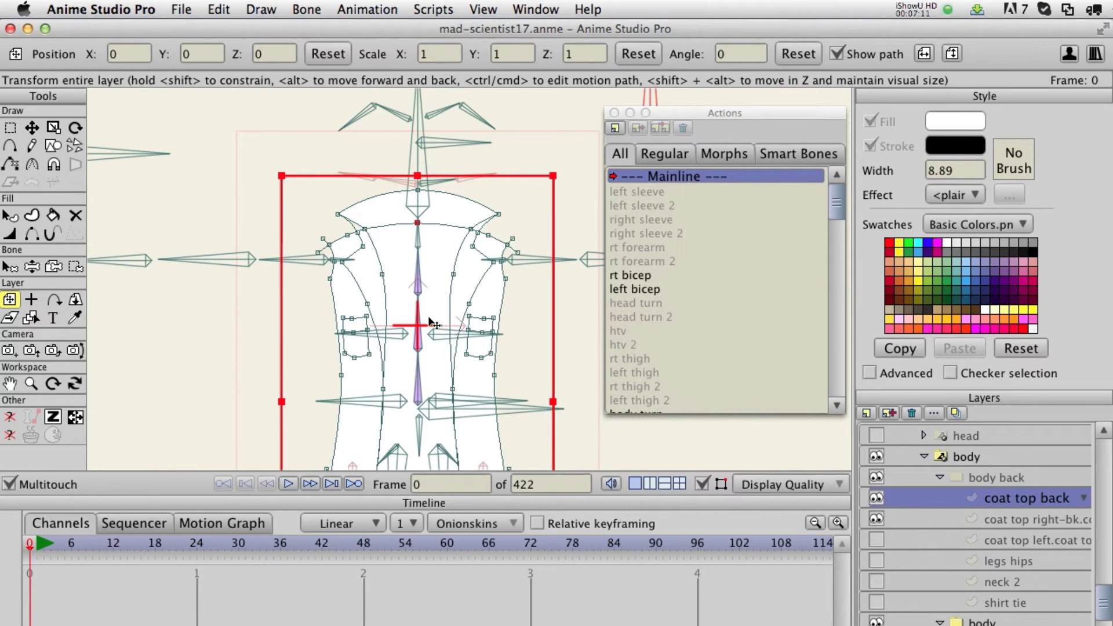
drag(434, 318, 434, 341)
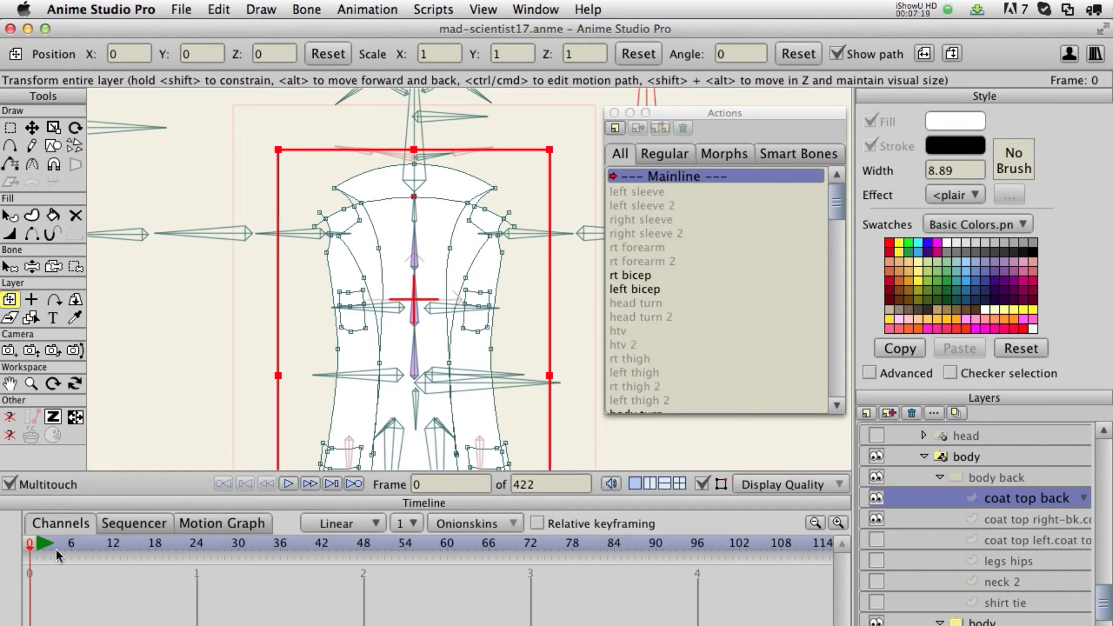
scroll(618, 303, down, 5)
scroll(618, 304, down, 1)
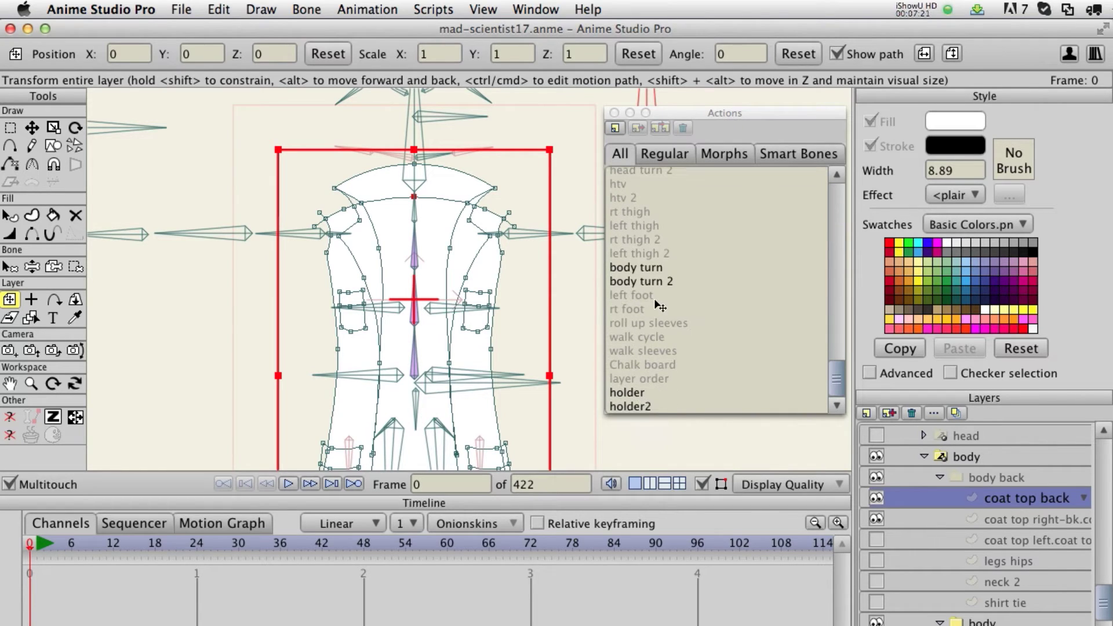
click(653, 268)
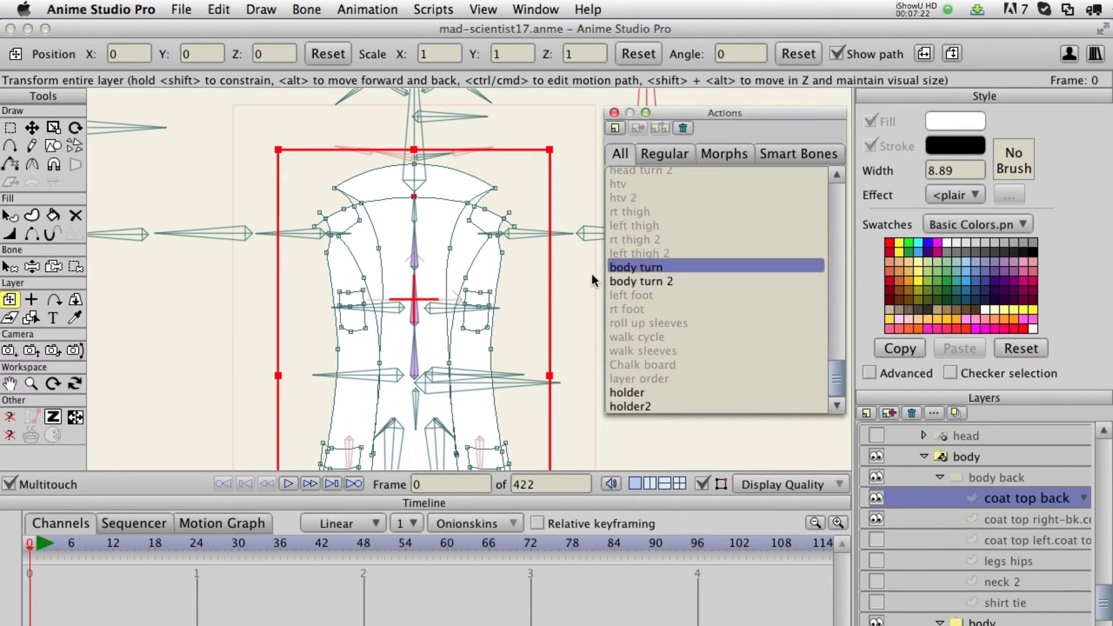
double_click(640, 266)
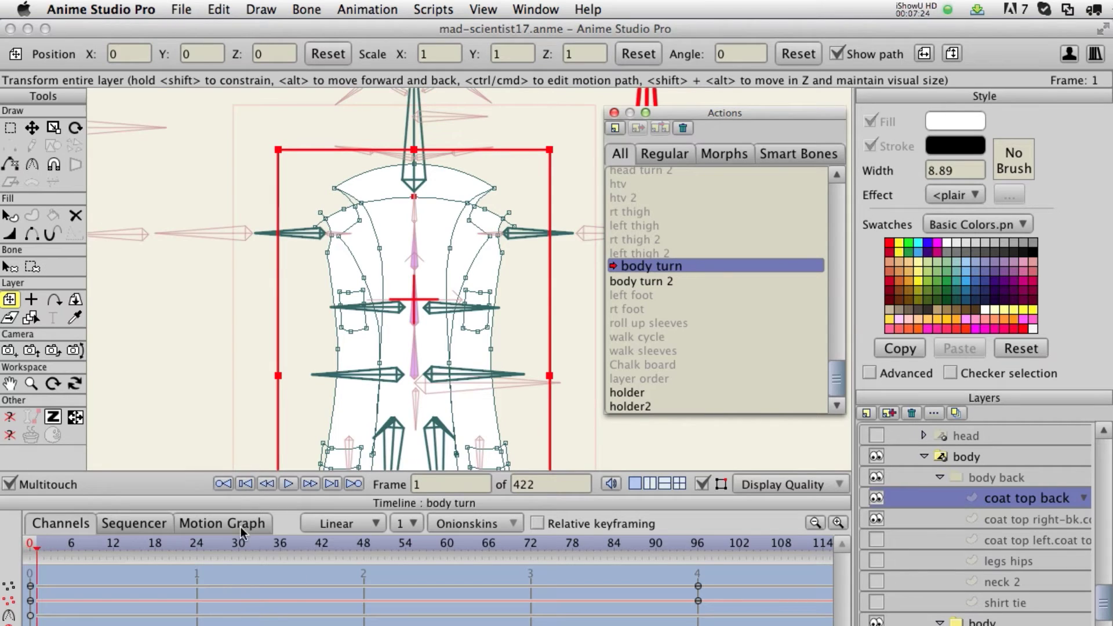
Step: Scrub the body turn action back to frame 1, select all coat points with Translate Points, and flip them horizontally
drag(90, 544, 35, 558)
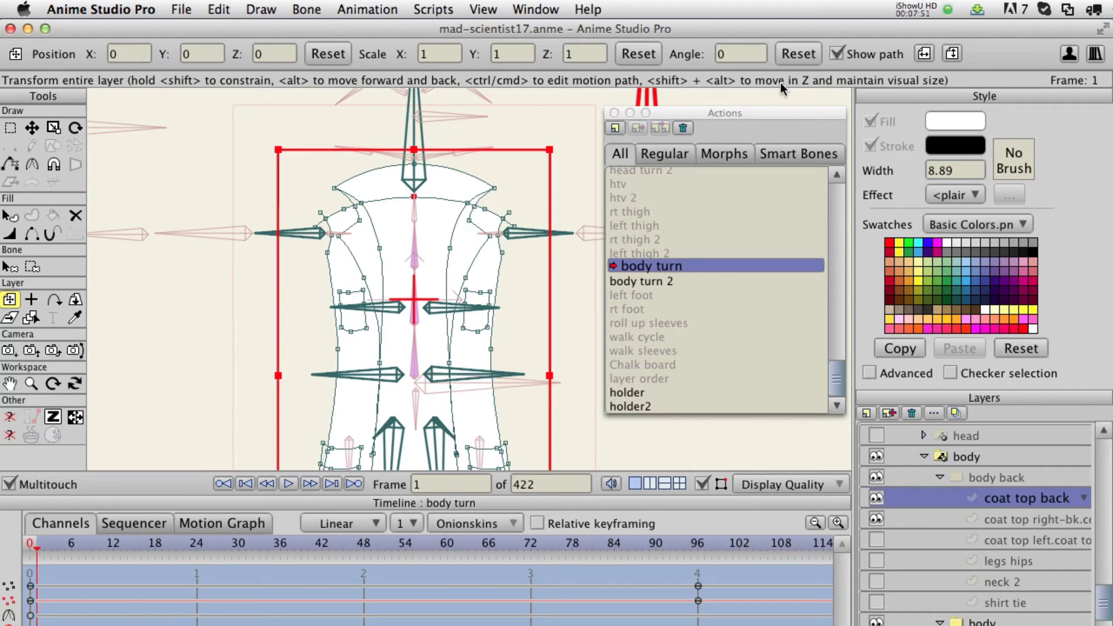
key(t)
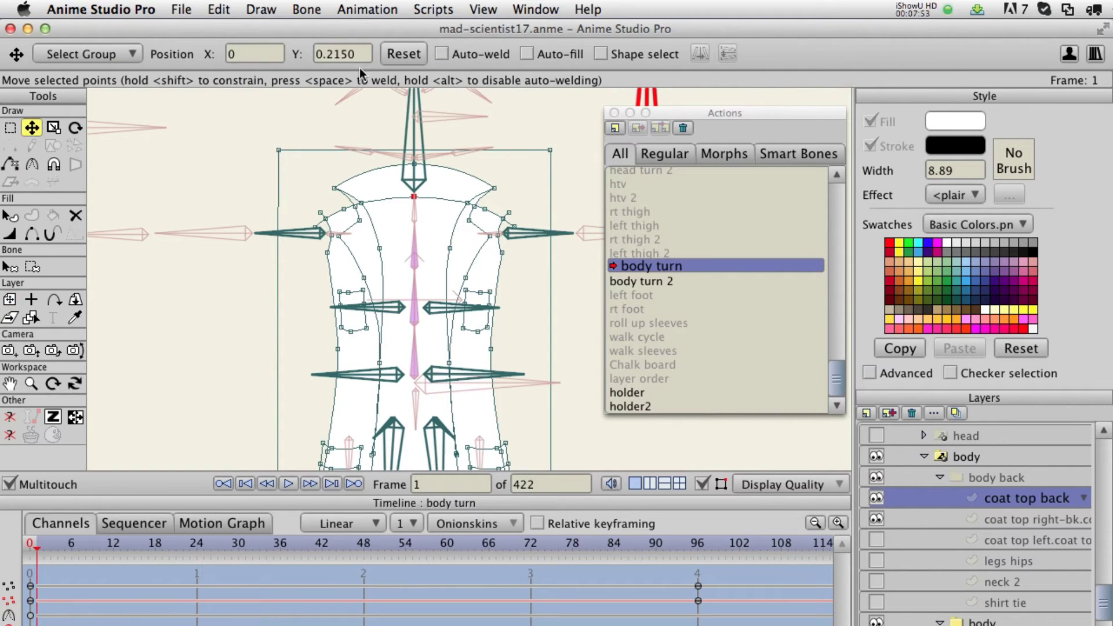
key(super+a)
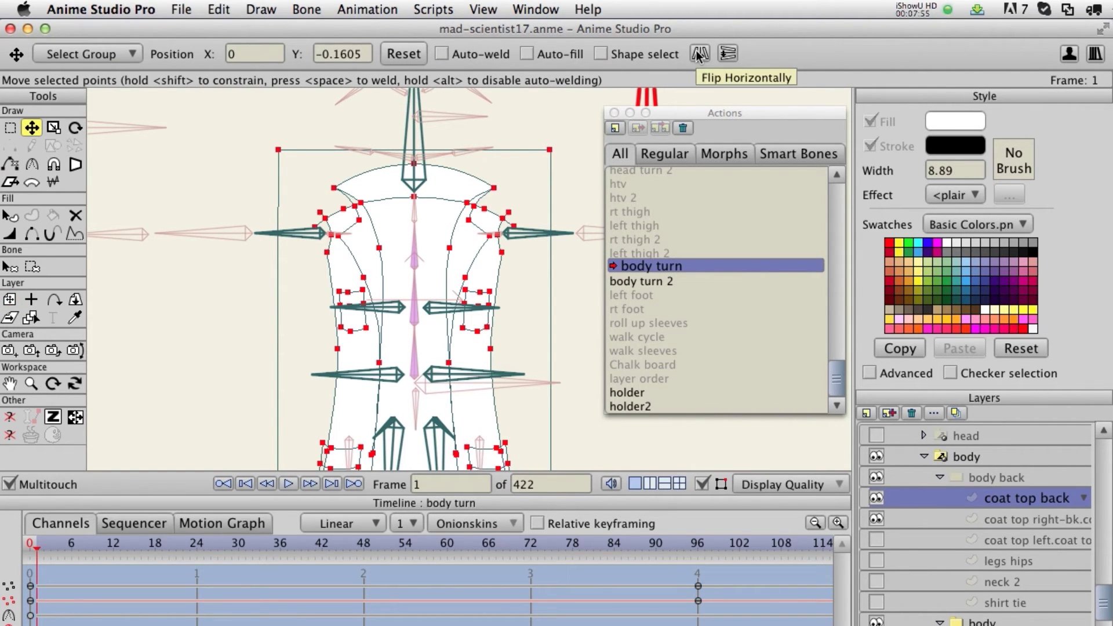
click(699, 55)
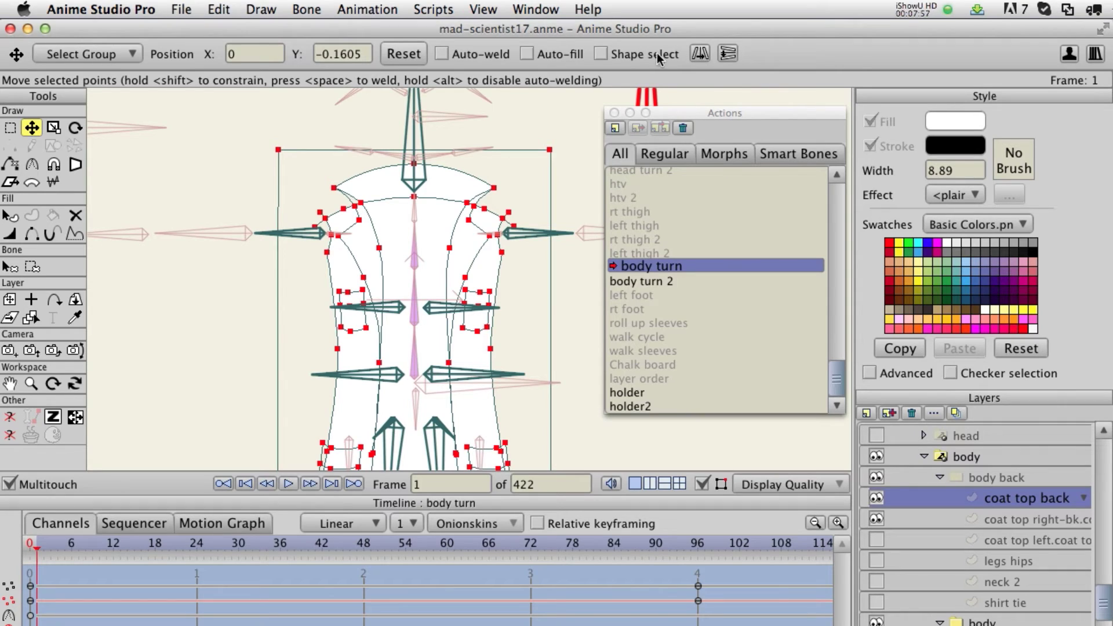
click(690, 51)
Step: Try flipping all coat points horizontally at frame 97 of the body turn action, and delete the keyframes at that frame
click(696, 546)
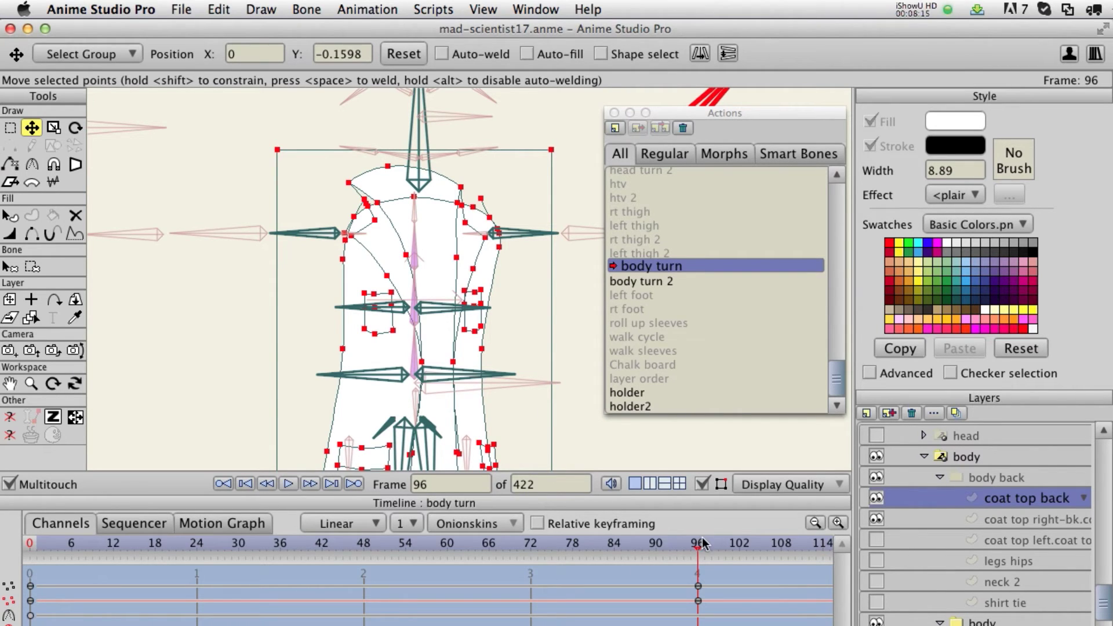
mouse_move(692, 545)
mouse_down()
mouse_move(592, 542)
mouse_move(580, 530)
mouse_move(725, 523)
mouse_move(694, 530)
mouse_move(704, 533)
mouse_up()
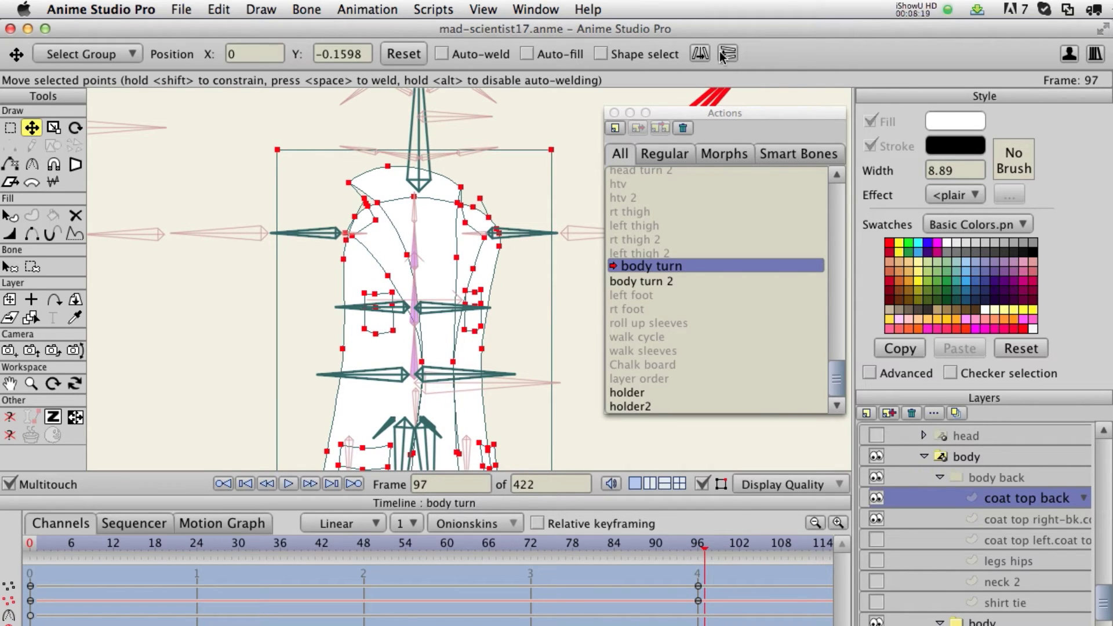
click(702, 56)
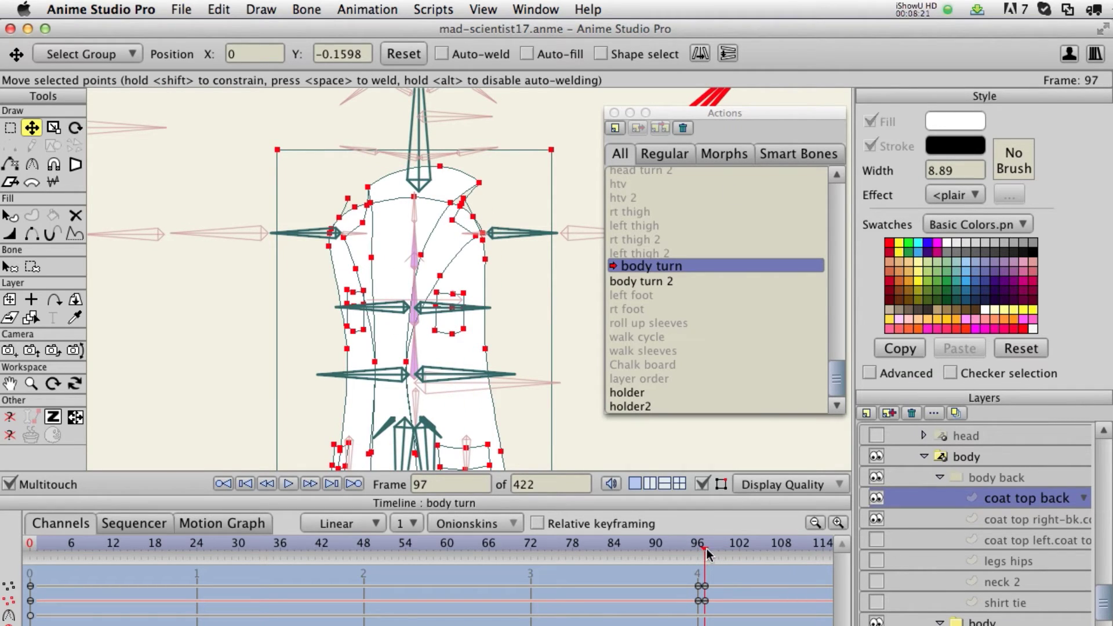
drag(714, 579, 708, 606)
key(Delete)
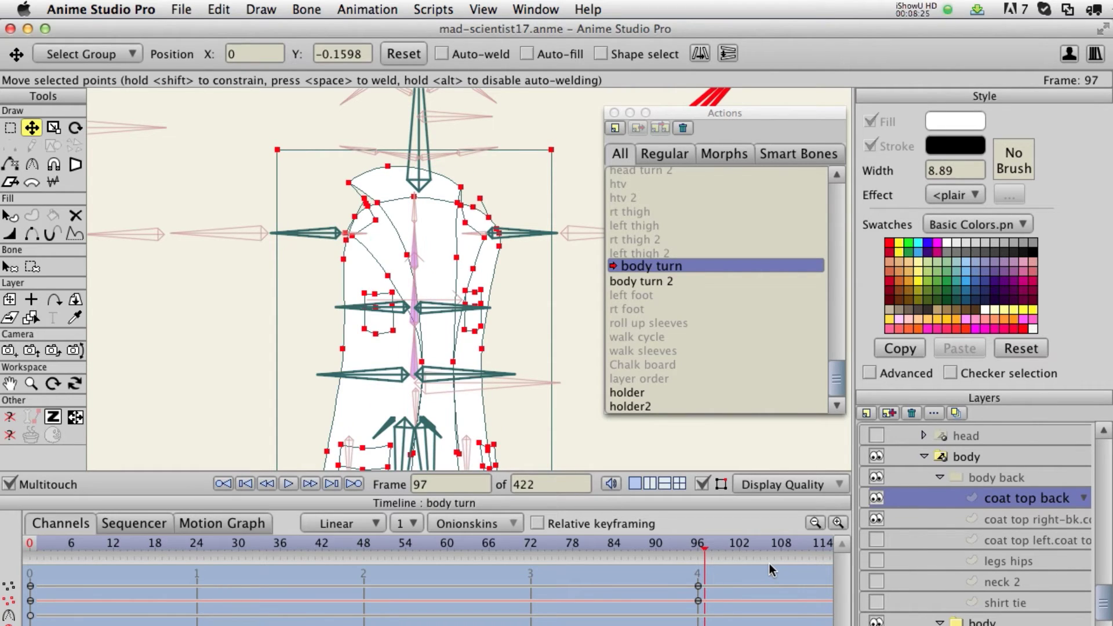
Step: Try flipping the coat points horizontally at frame 96 of the body turn action, and scrub the timeline to check the turn
key(Left)
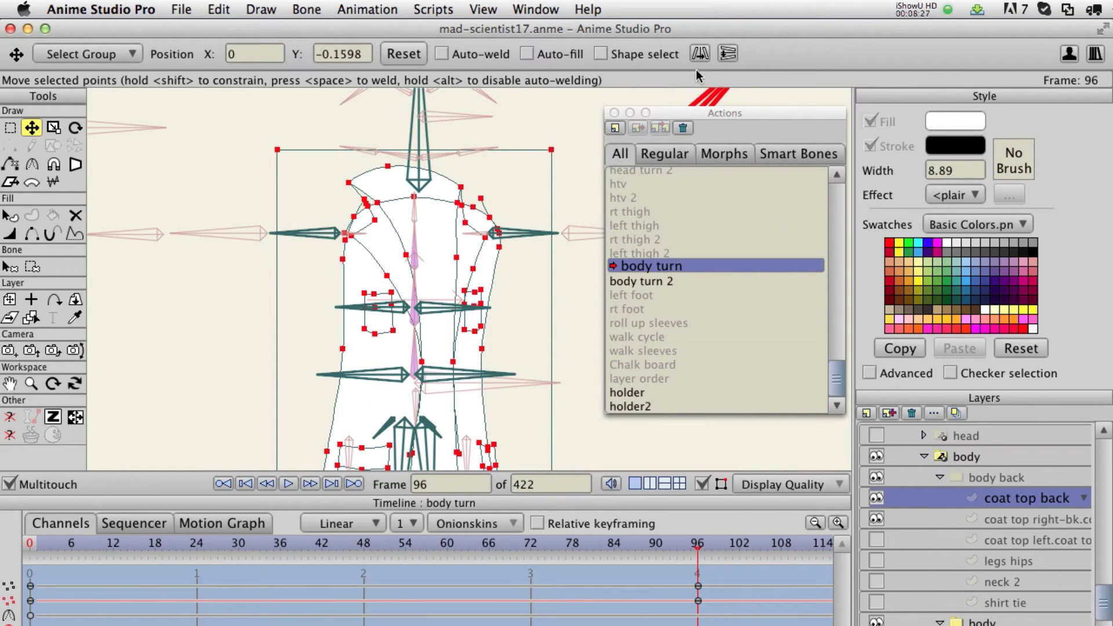
click(699, 54)
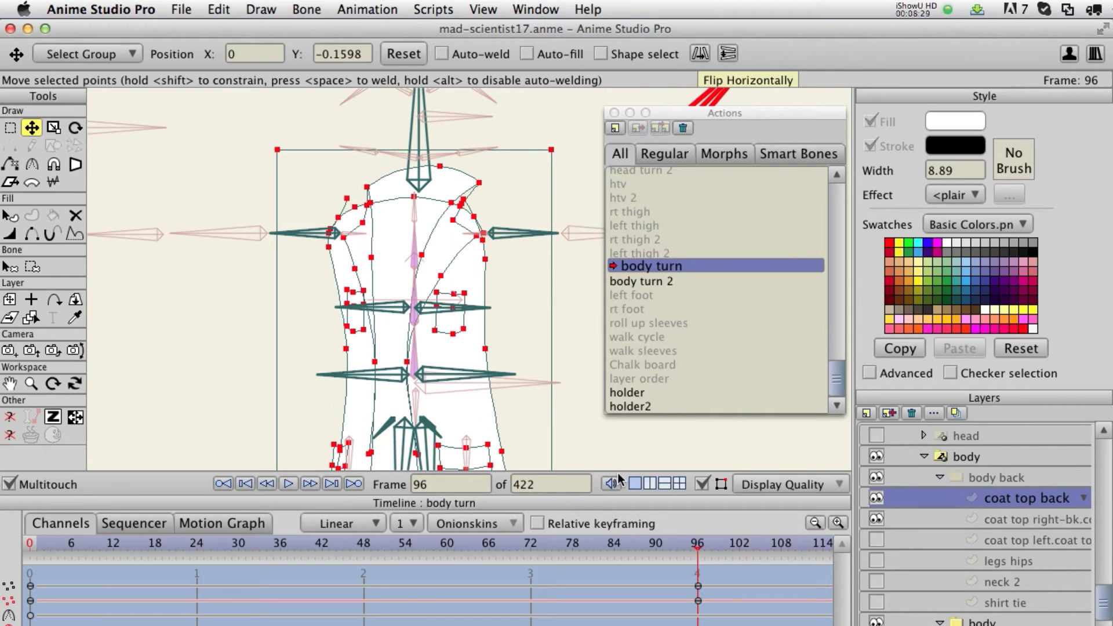
drag(686, 541, 266, 542)
drag(333, 542, 700, 574)
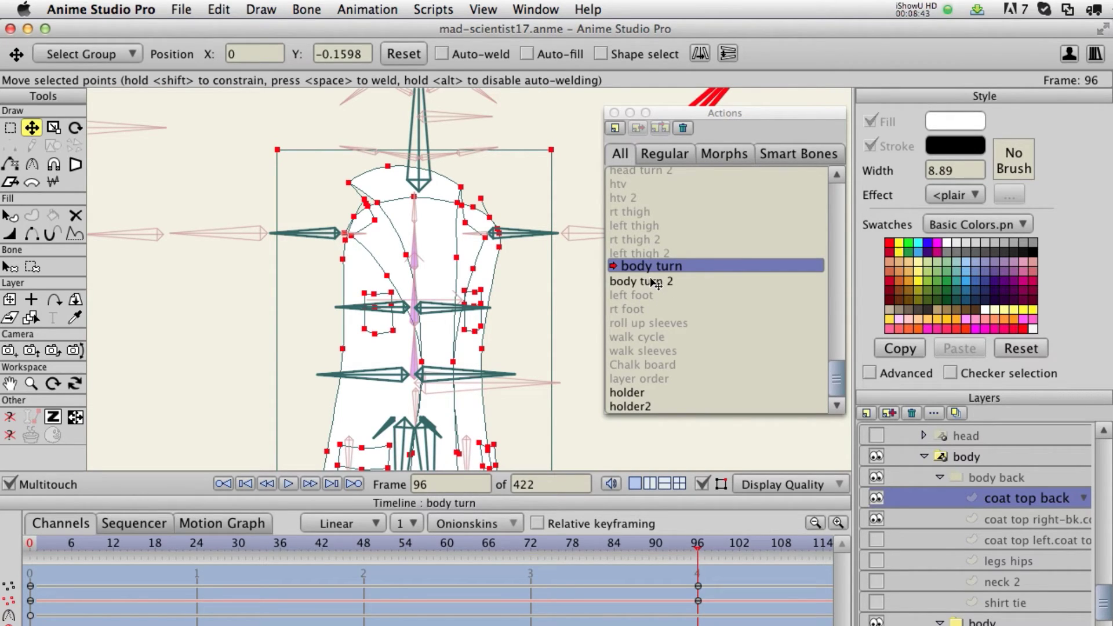
click(443, 9)
mouse_move(462, 79)
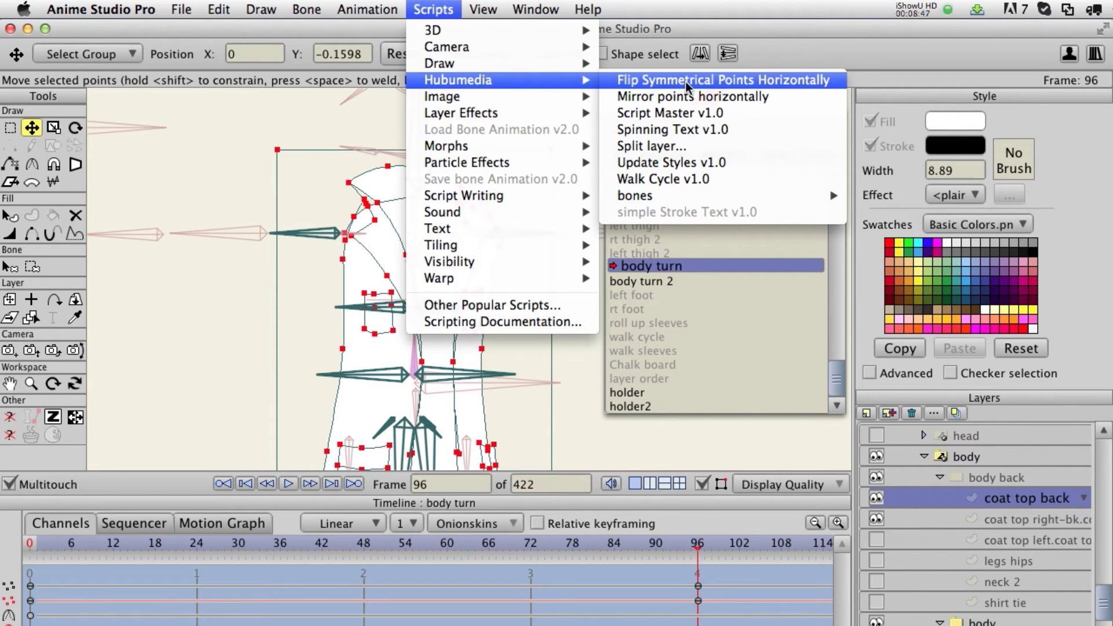
click(735, 327)
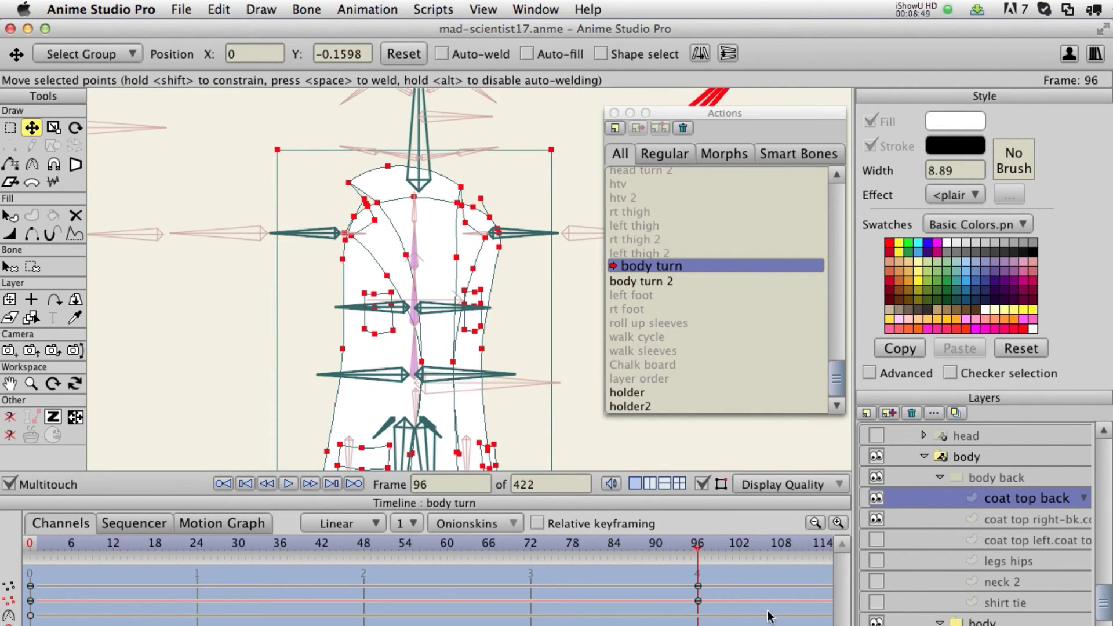
Step: Scrub the body turn action back to frame 0 and examine the symmetry of the coat points around the centre line
drag(697, 545, 1, 553)
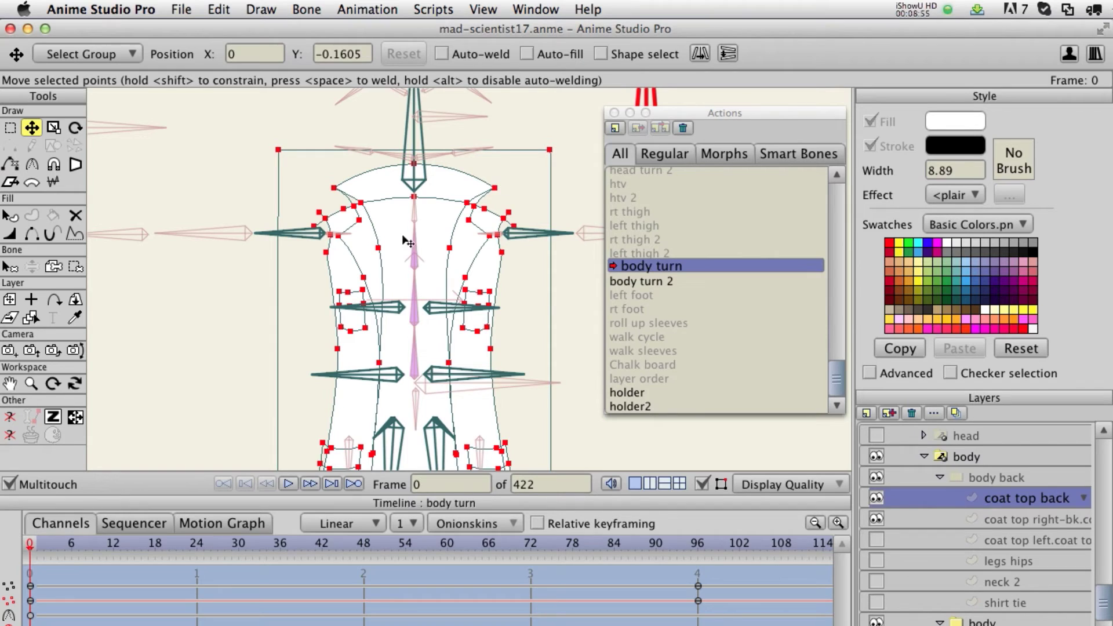
drag(693, 548, 1, 542)
scroll(476, 304, down, 2)
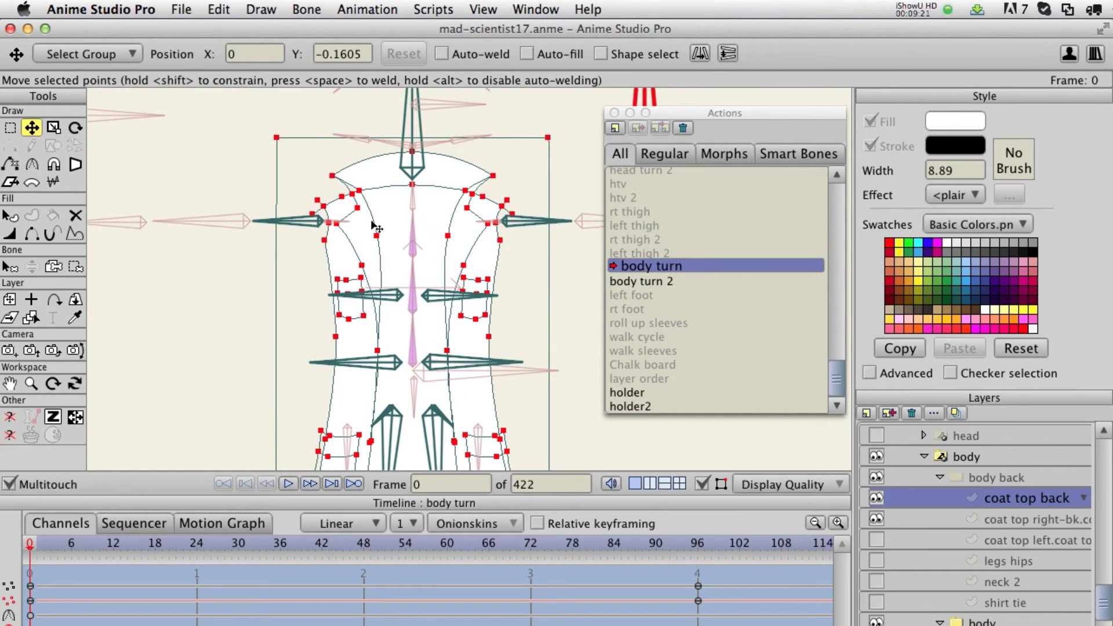
scroll(452, 248, up, 2)
scroll(450, 246, up, 2)
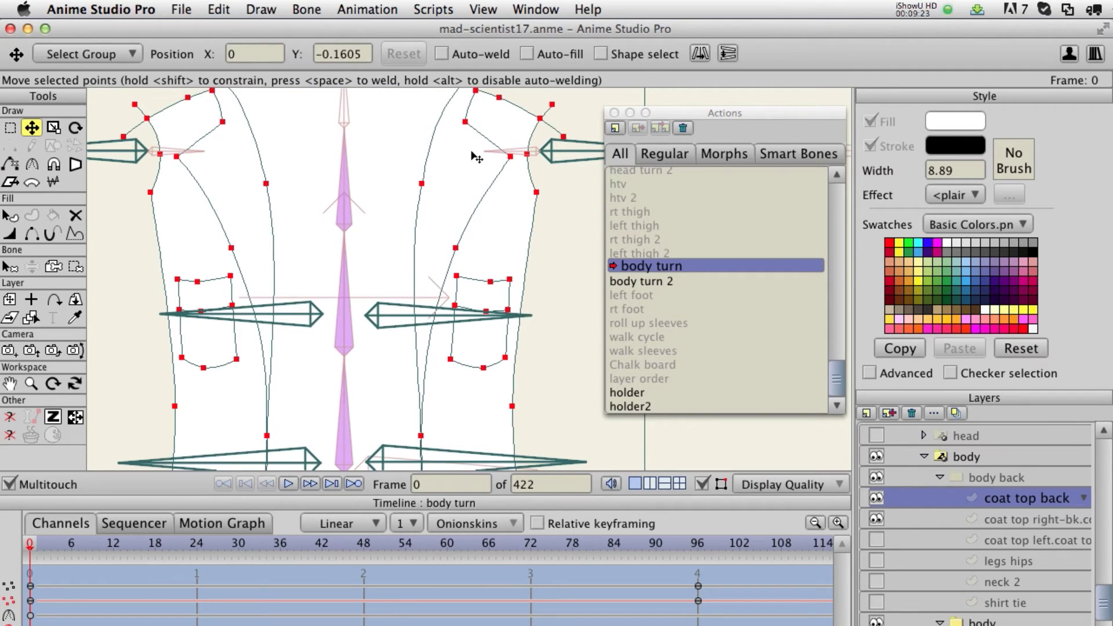
scroll(479, 251, up, 3)
scroll(482, 255, down, 3)
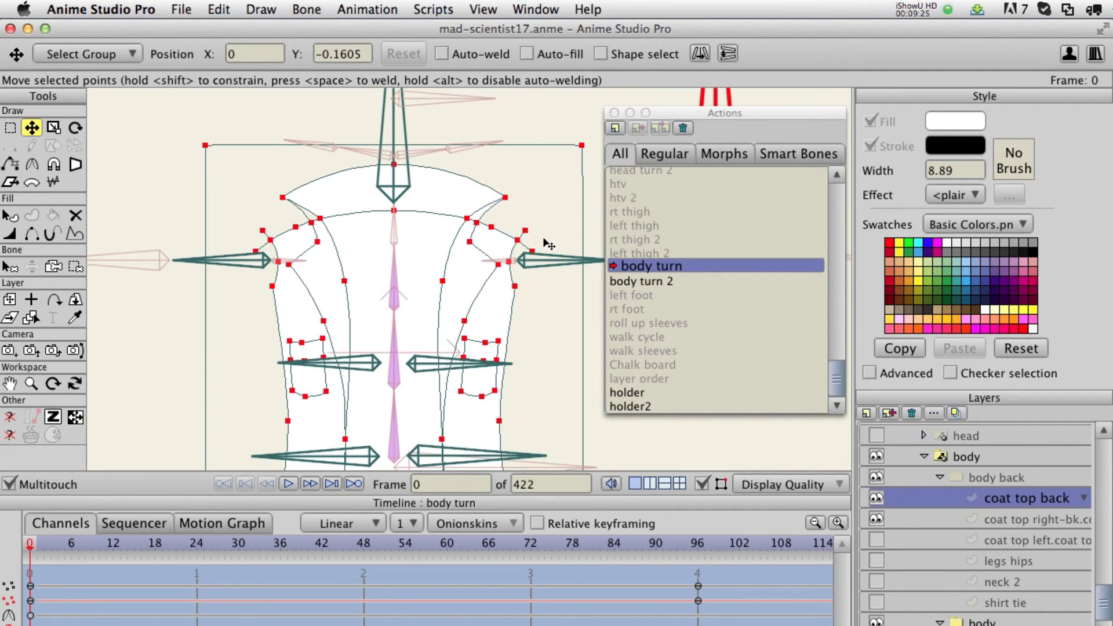
scroll(427, 235, down, 3)
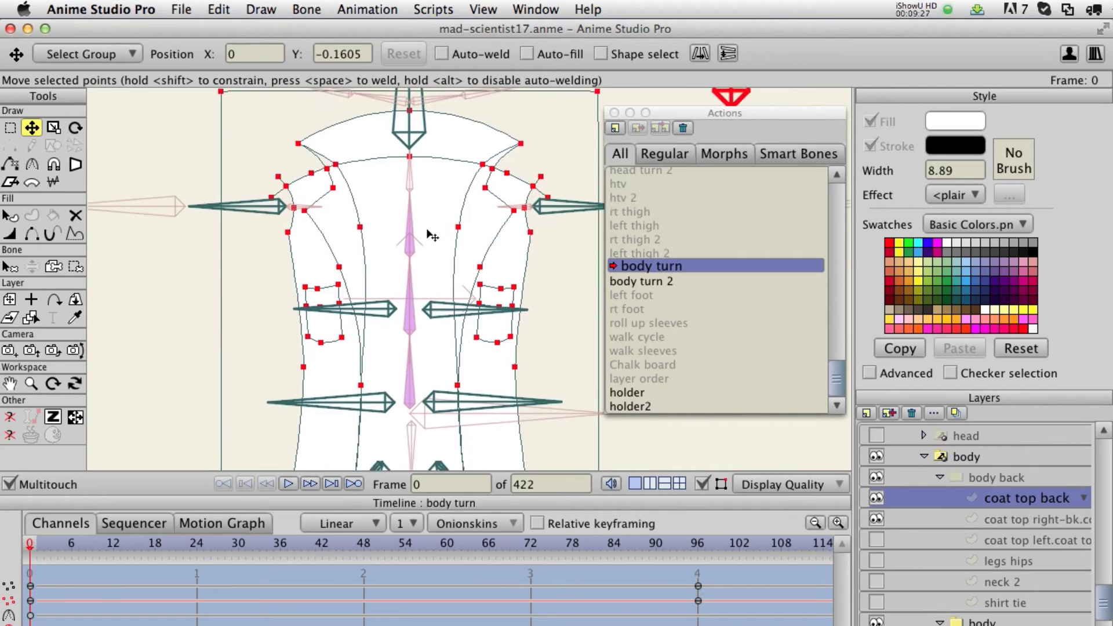
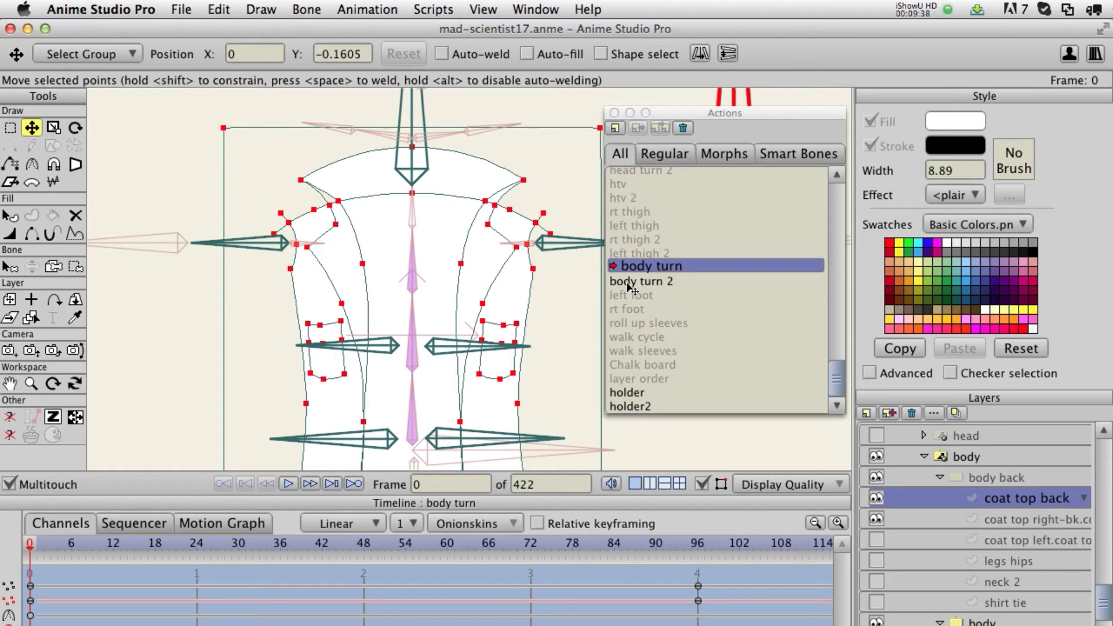
Step: Activate the body turn 2 action and delete all of its coat top back keyframes
click(629, 282)
double_click(627, 280)
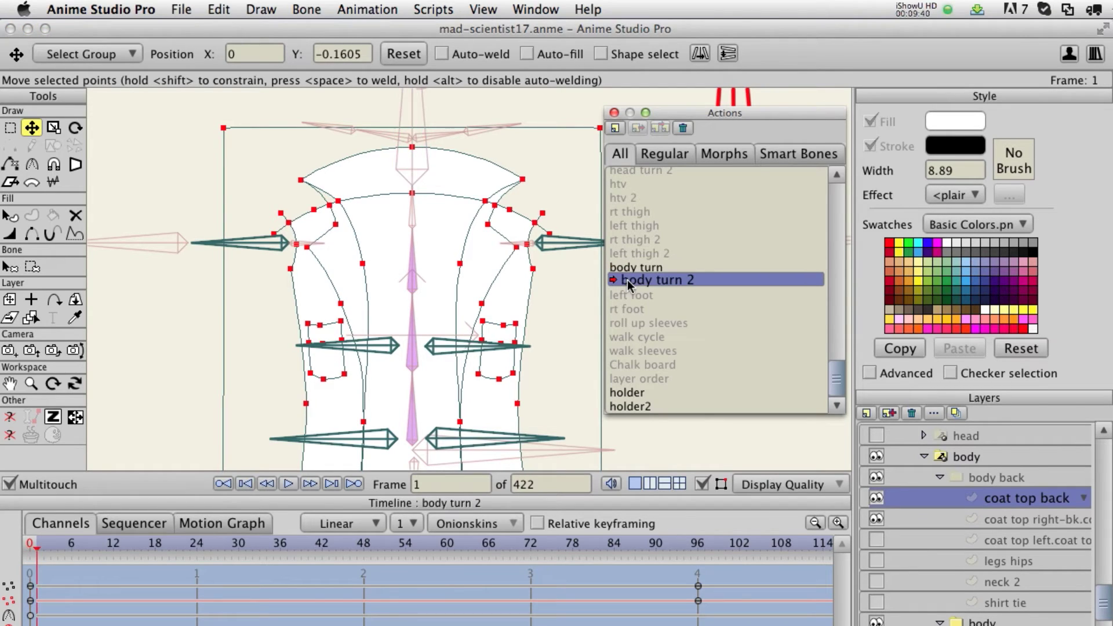
click(14, 597)
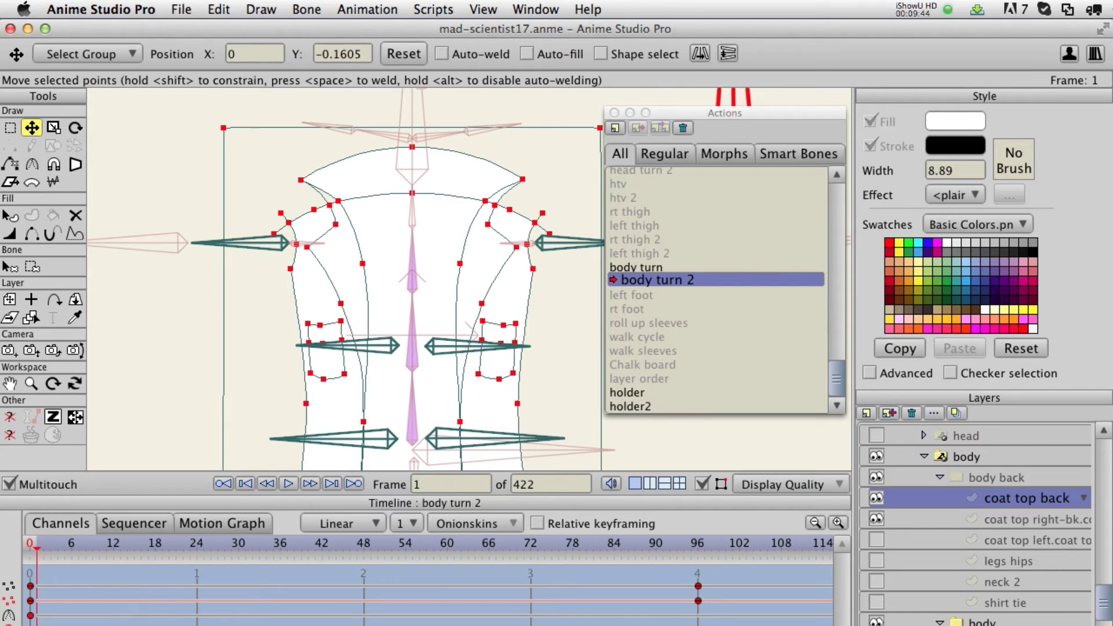
key(Delete)
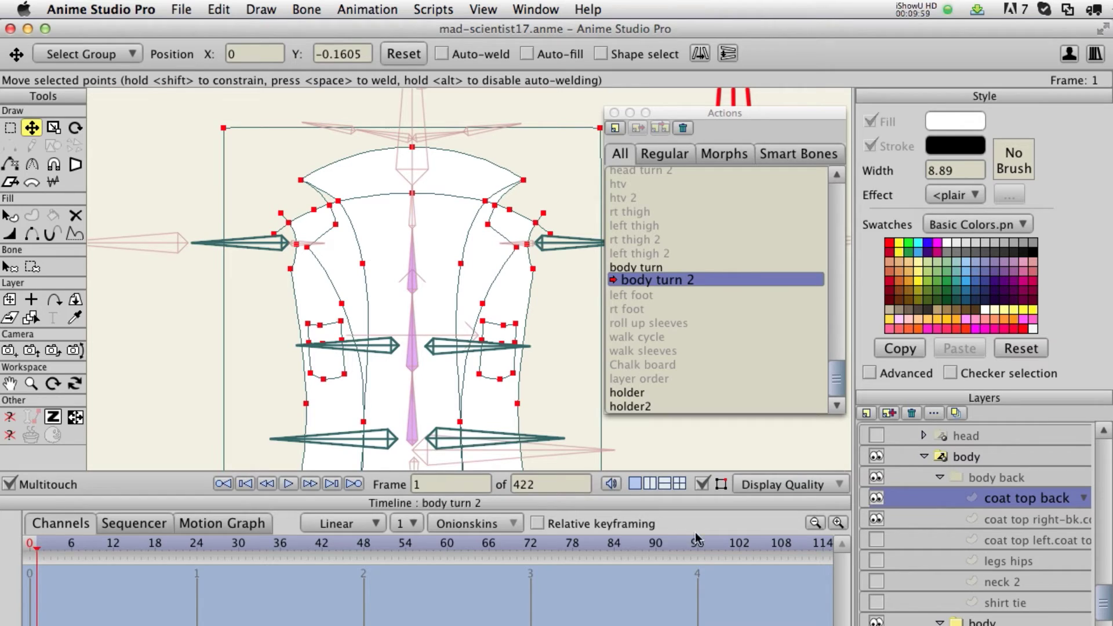
Step: Insert a copy of the body turn action into body turn 2 and scrub the timeline to frame 96
right_click(655, 268)
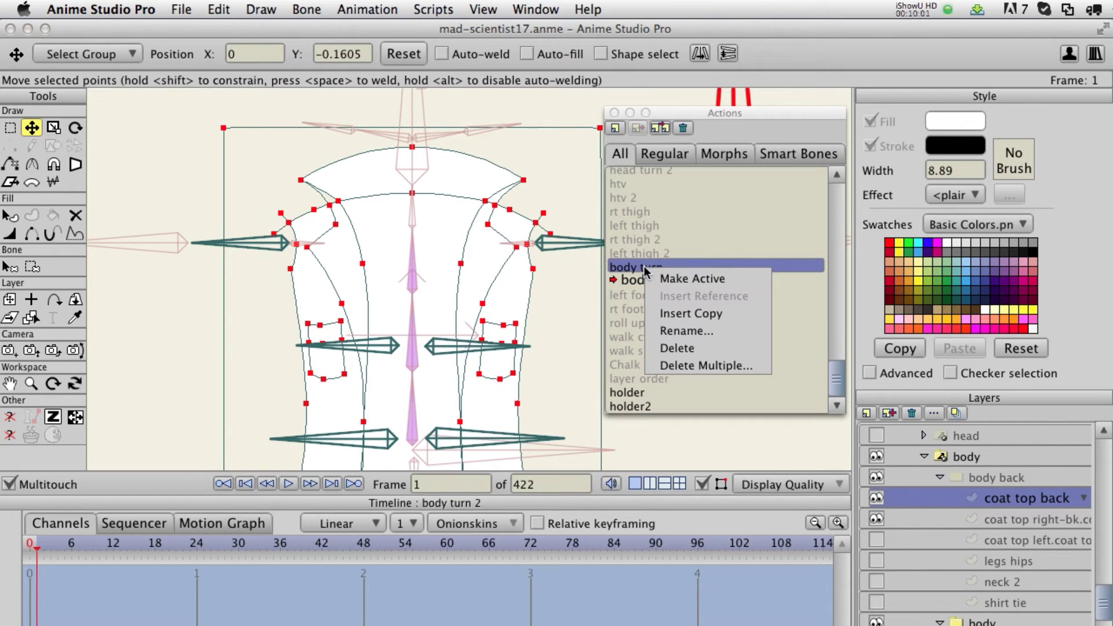
click(705, 311)
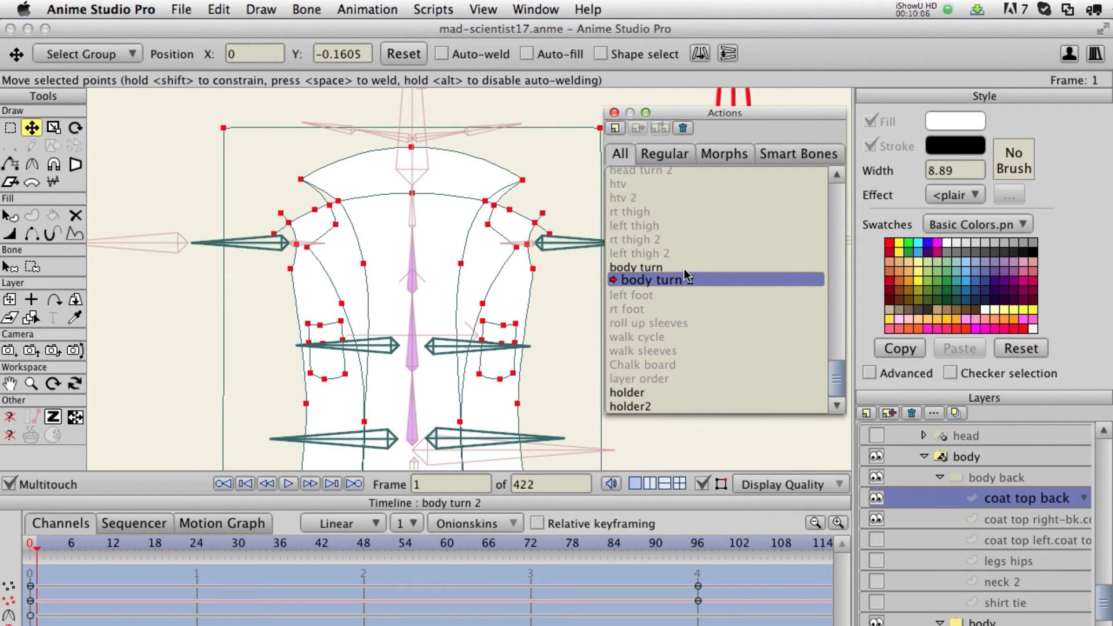
drag(42, 545, 30, 567)
drag(357, 578, 409, 578)
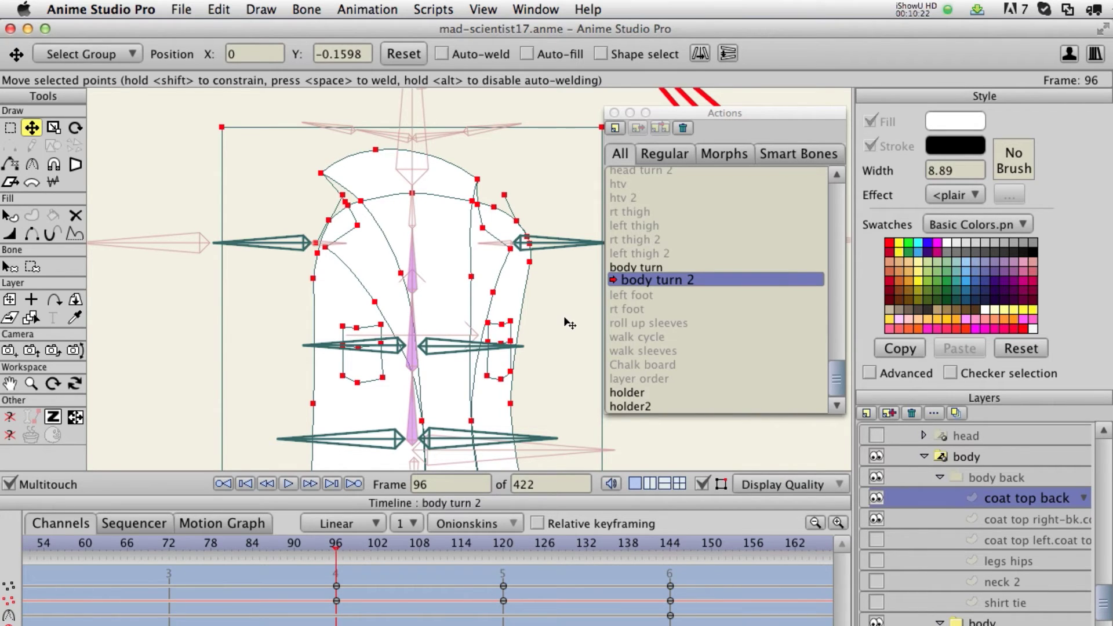
Step: Flip the selected coat points horizontally with the Flip Symmetrical Points Horizontally script at frame 96 of body turn 2
scroll(570, 324, down, 3)
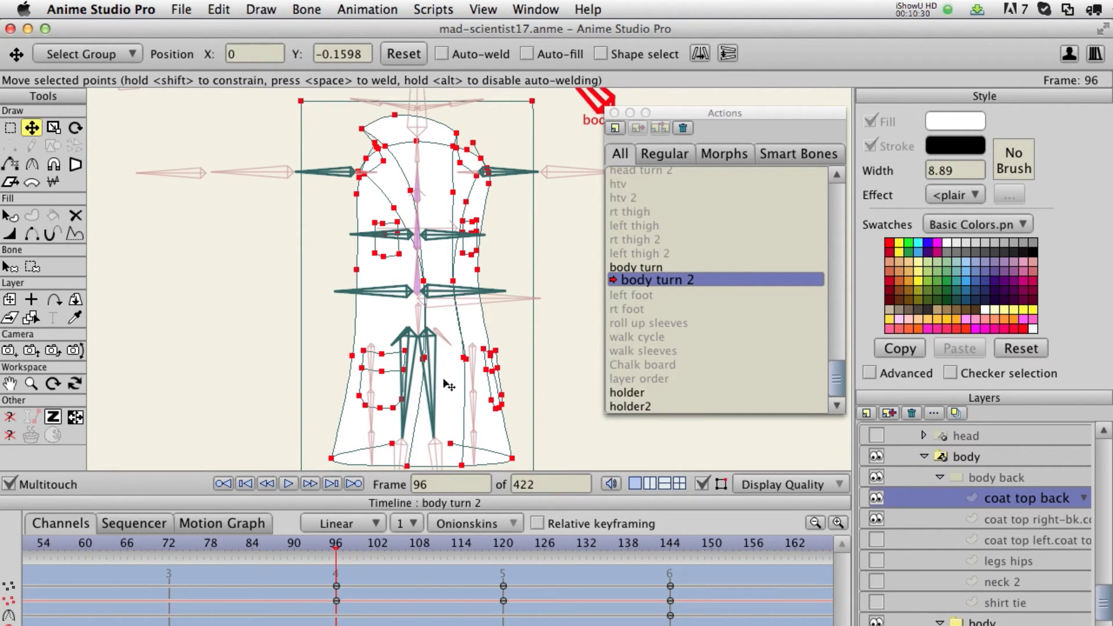
click(433, 10)
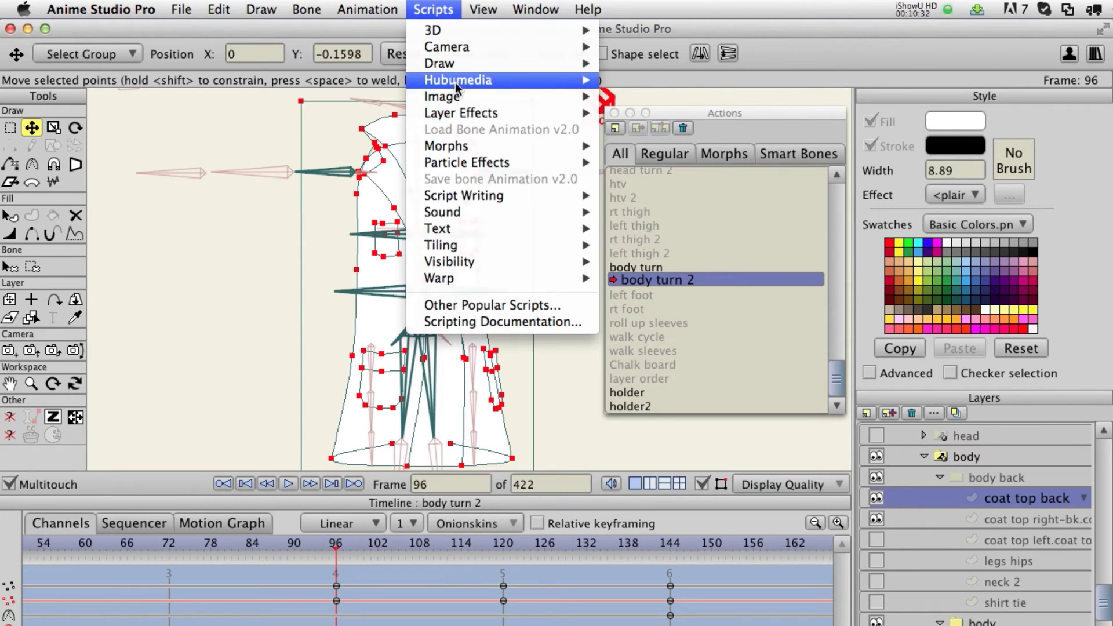
mouse_move(456, 86)
click(808, 83)
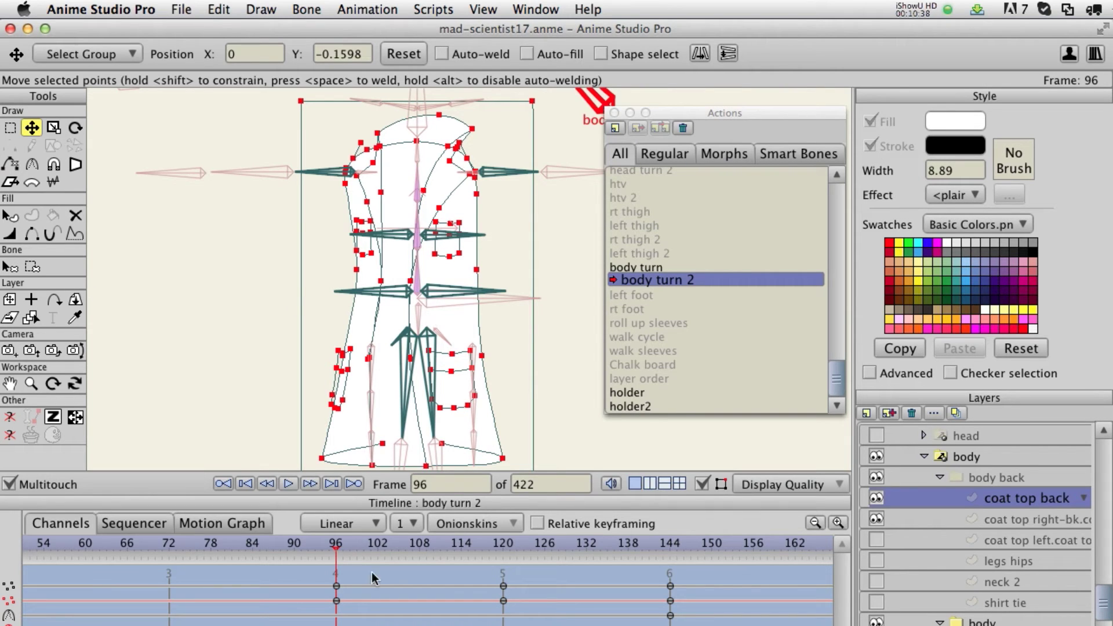
drag(338, 547, 700, 575)
Step: Flip the selected coat points horizontally at the frame 120 keyframe of body turn 2
scroll(699, 573, right, 10)
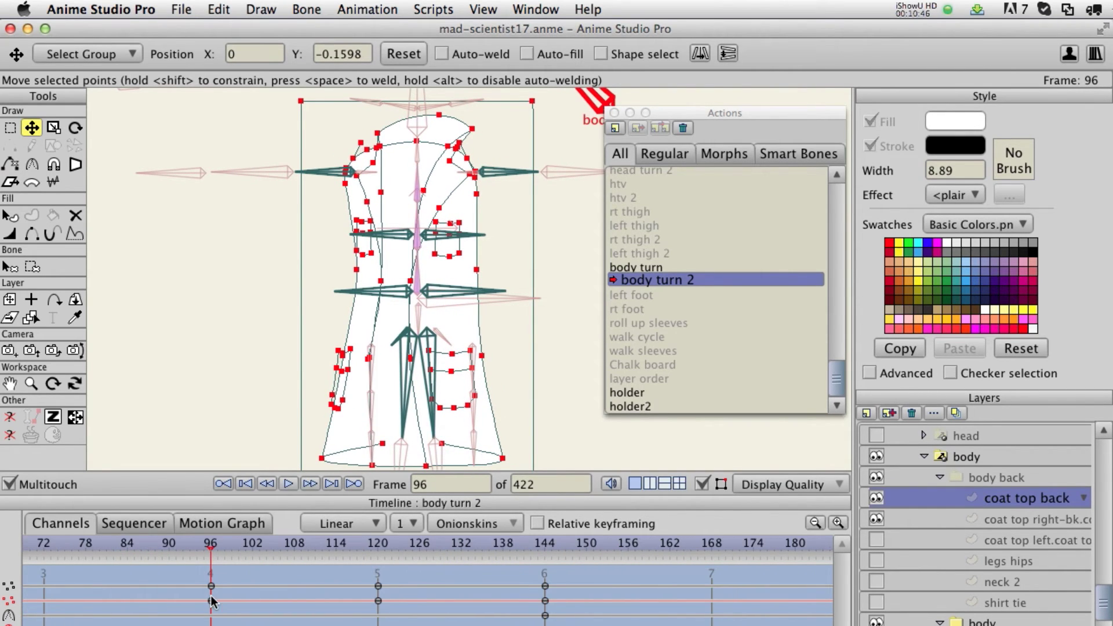
click(377, 541)
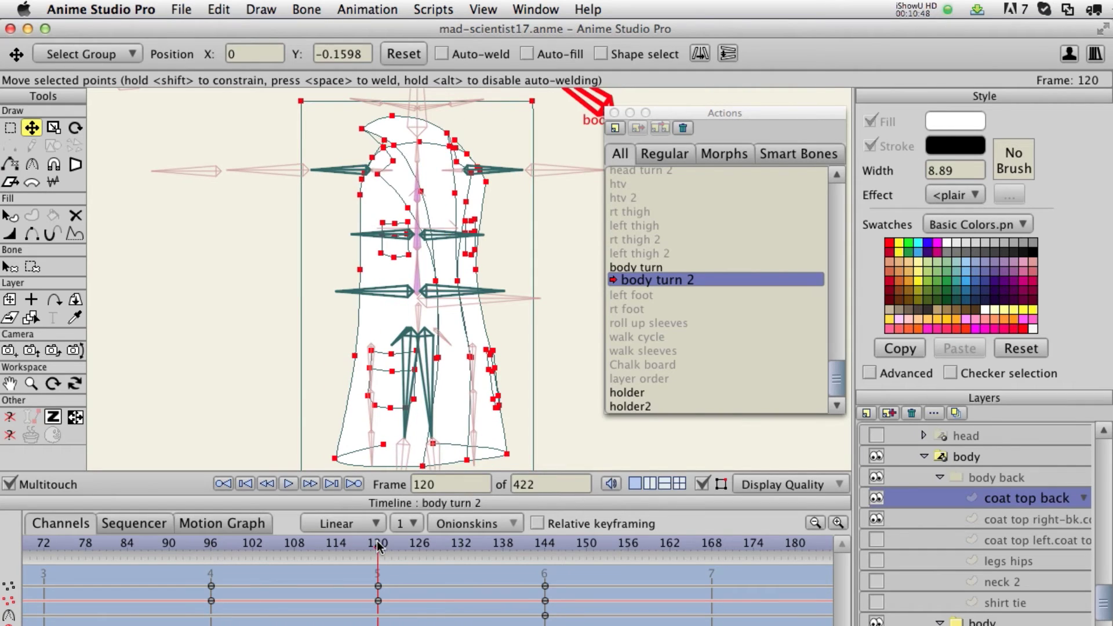
click(433, 9)
mouse_move(446, 158)
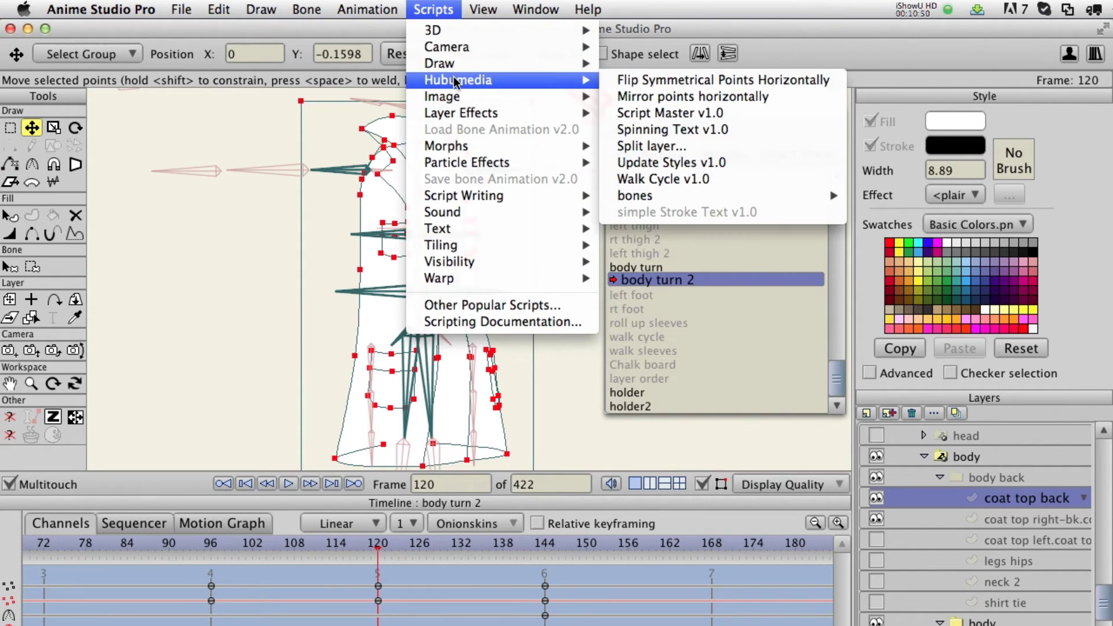
click(753, 74)
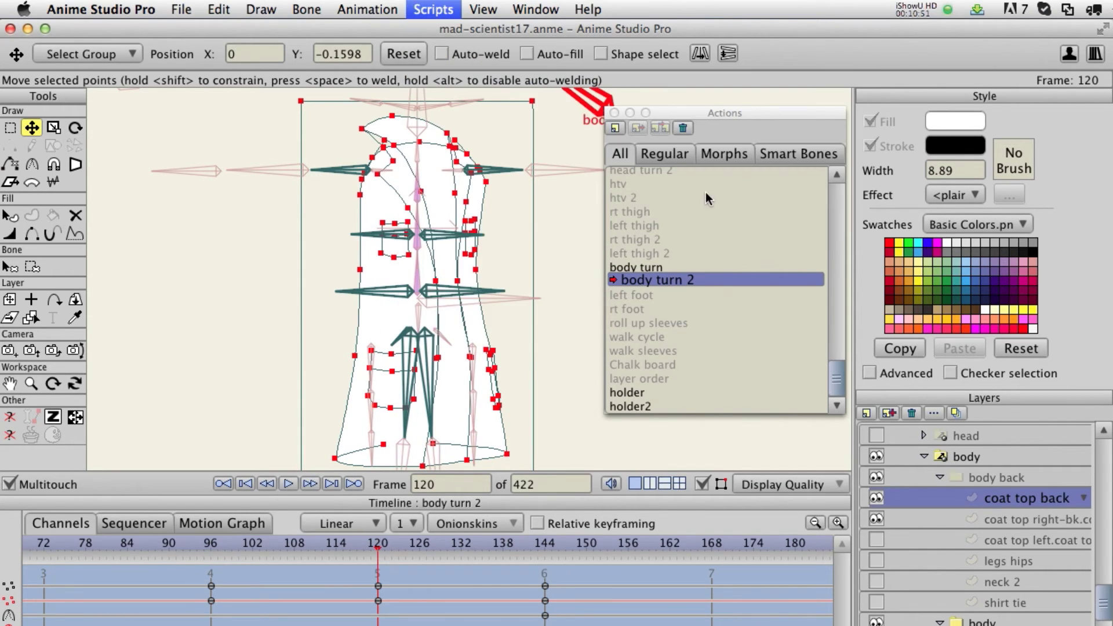
Step: Flip the selected coat points horizontally at the frame 144 keyframe of body turn 2
click(544, 543)
click(433, 10)
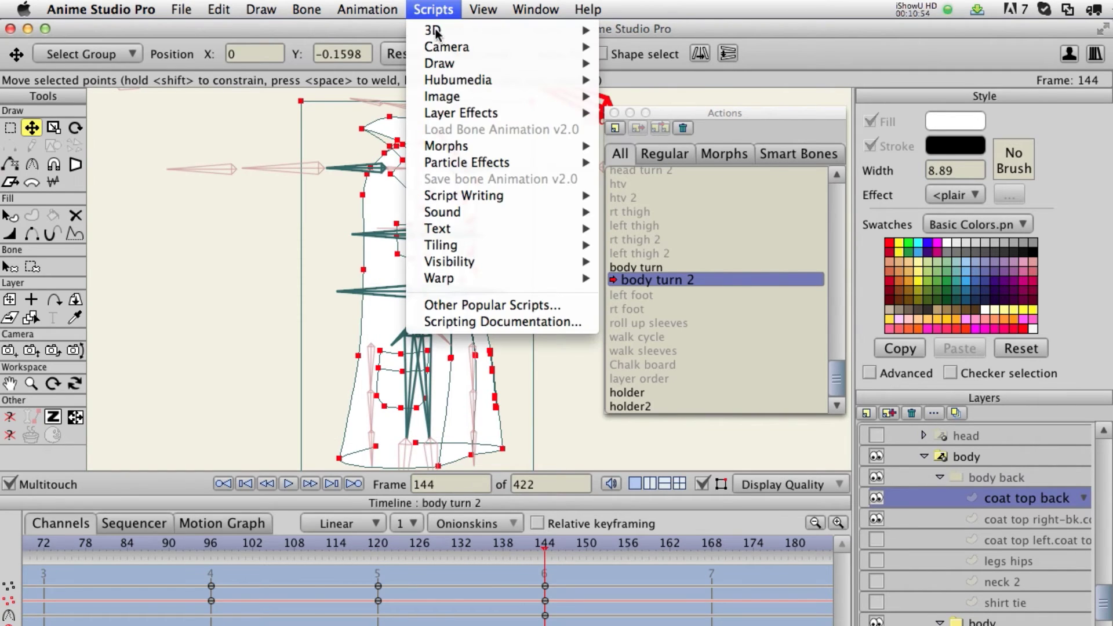
mouse_move(464, 80)
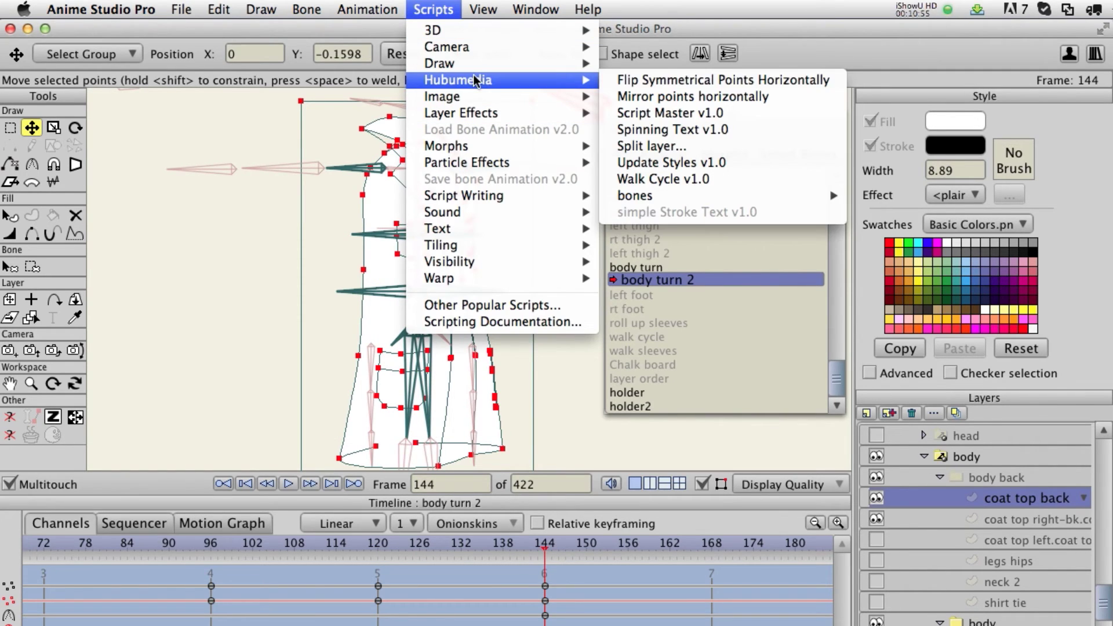
click(790, 75)
Step: Flip the selected coat points horizontally at the frame 192 keyframe of body turn 2
scroll(446, 566, right, 2)
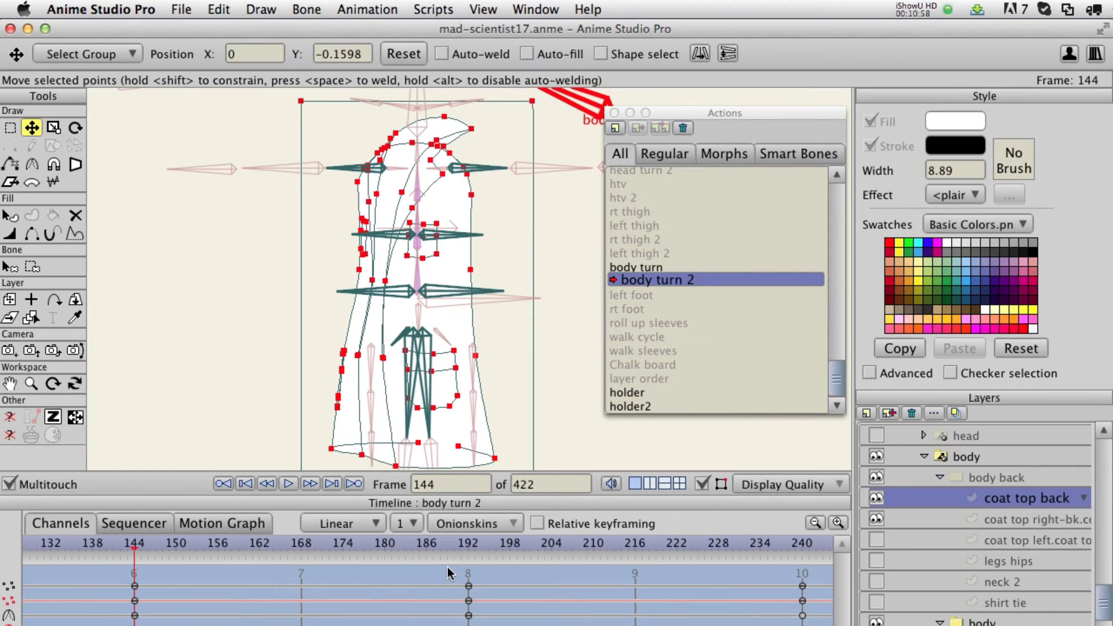
click(466, 544)
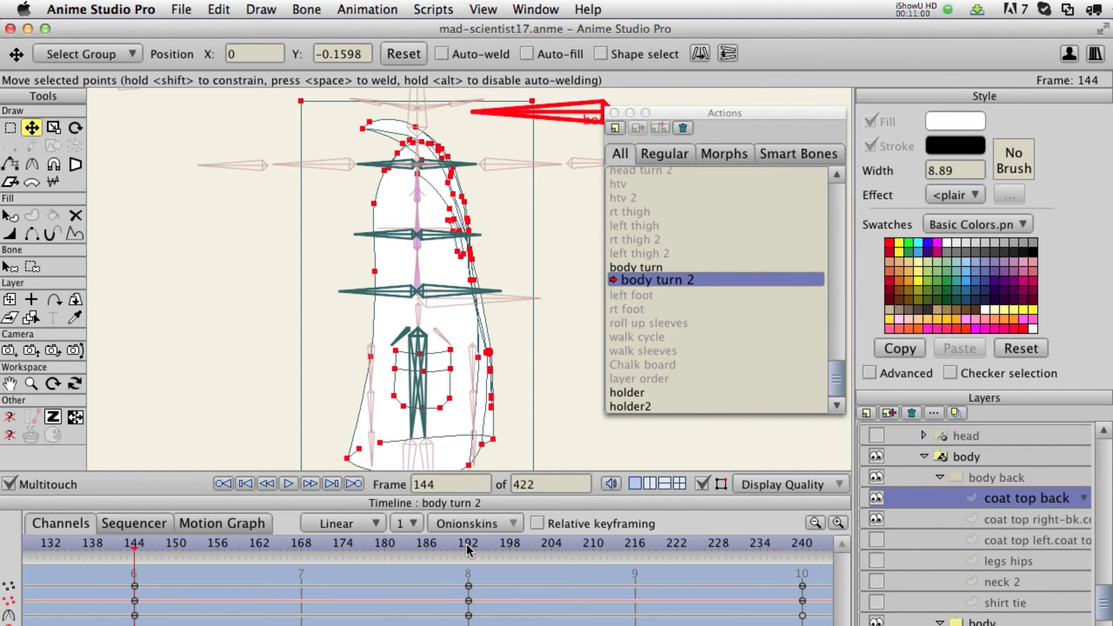
click(448, 10)
mouse_move(487, 81)
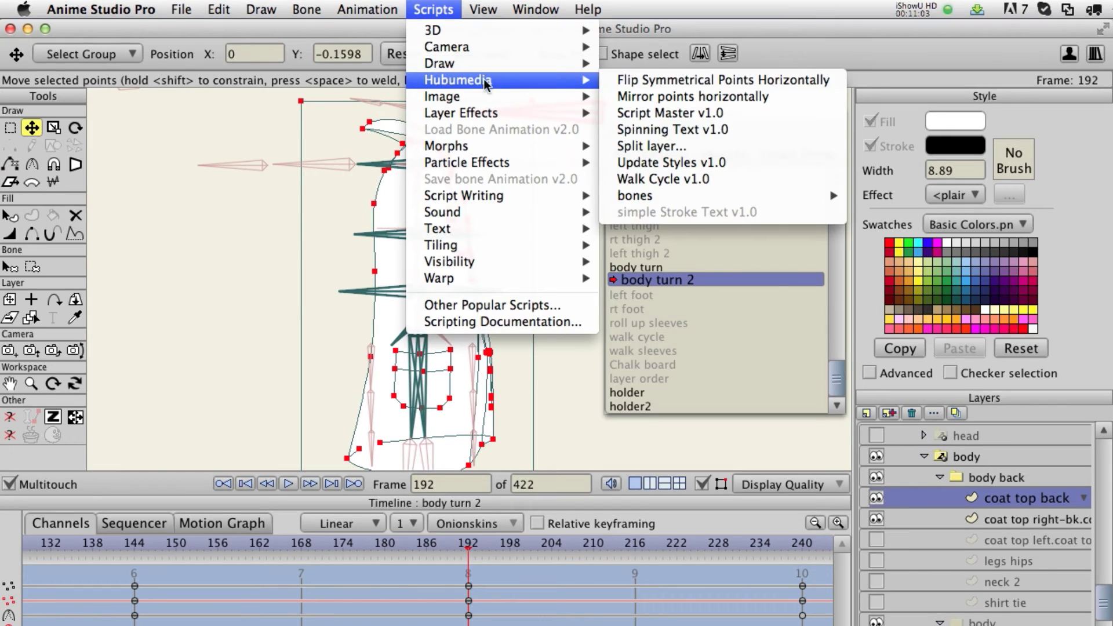
click(711, 80)
Step: Scrub body turn 2 from frame 192 to frame 240 and flip the selected coat points horizontally there
scroll(226, 565, right, 2)
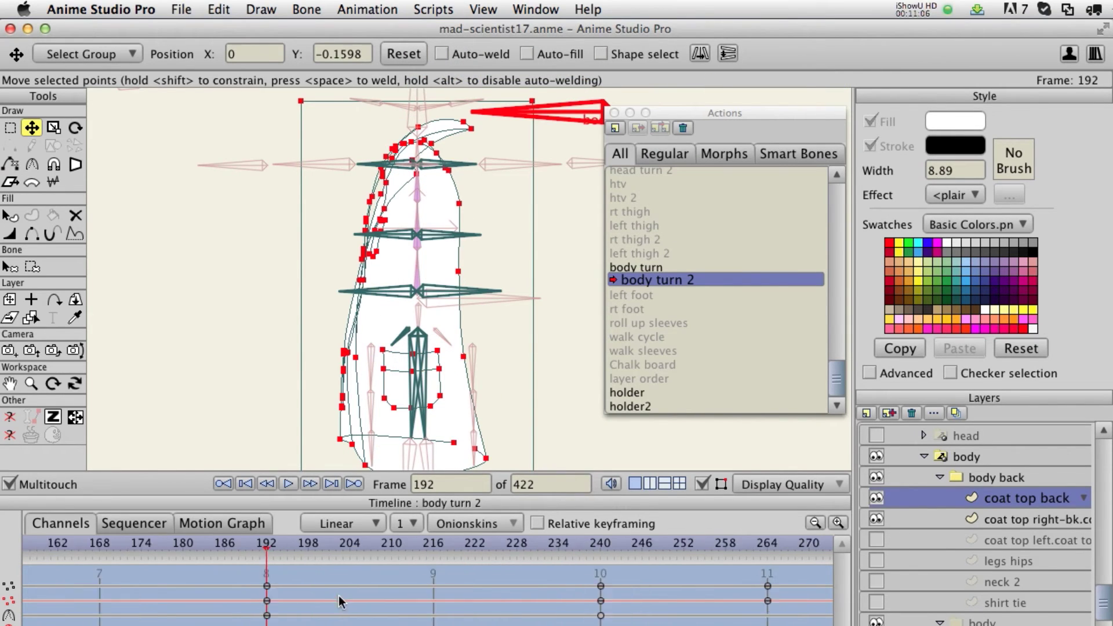
drag(41, 536, 224, 539)
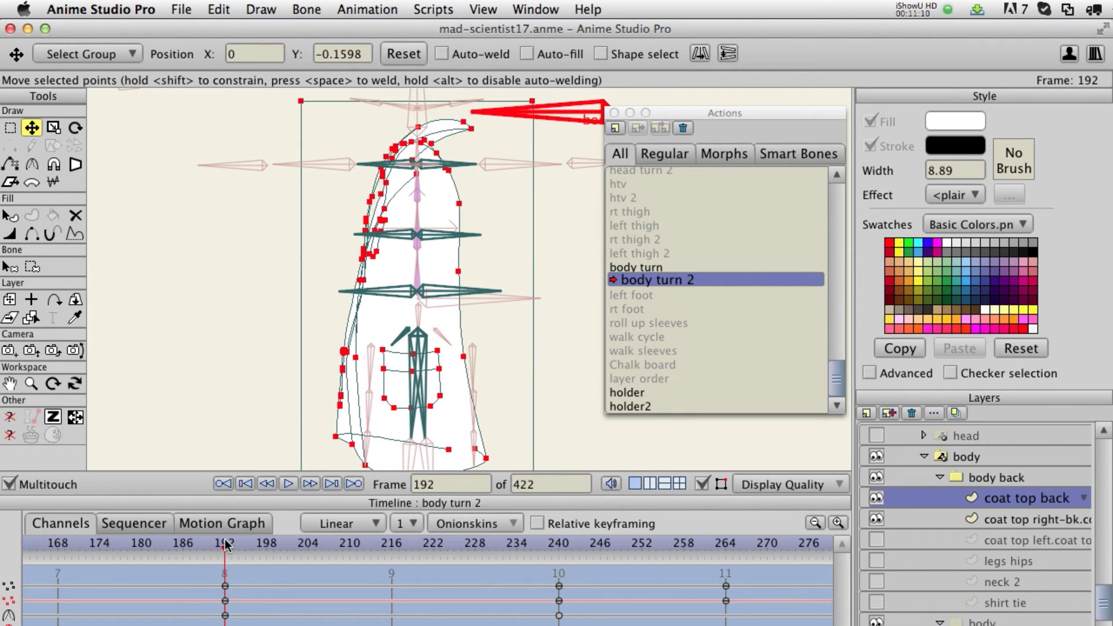
drag(225, 551, 560, 559)
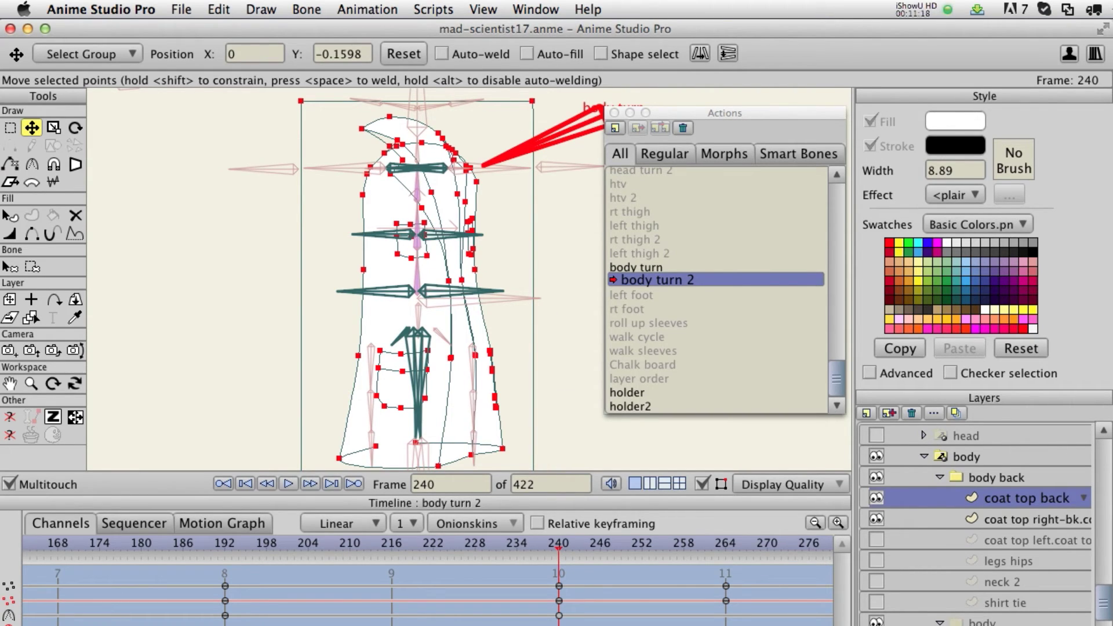
click(433, 9)
mouse_move(461, 81)
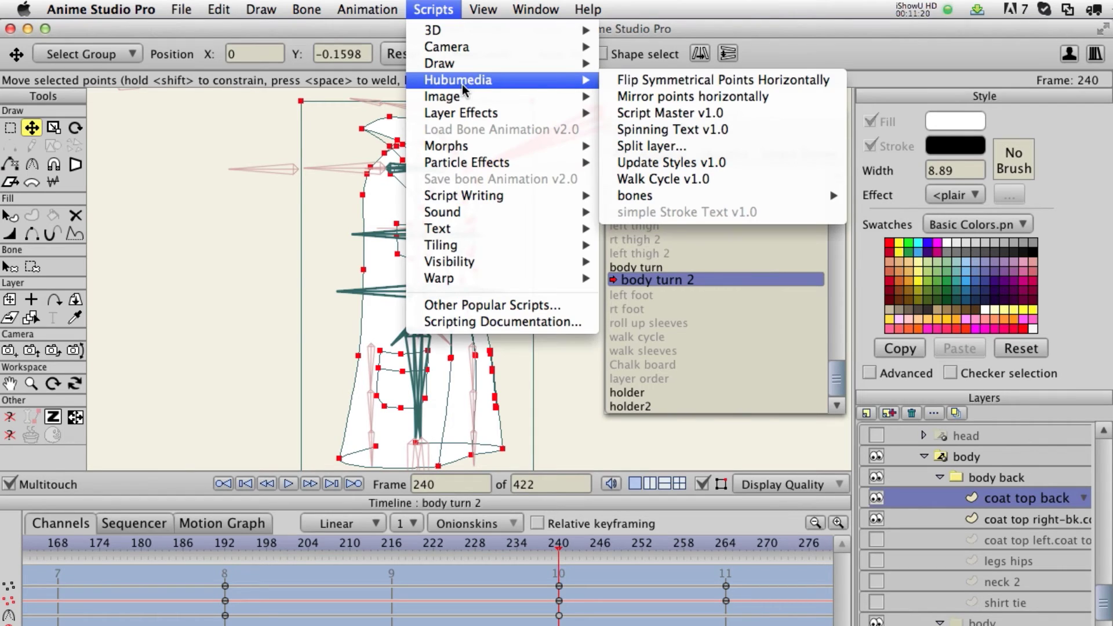
click(725, 79)
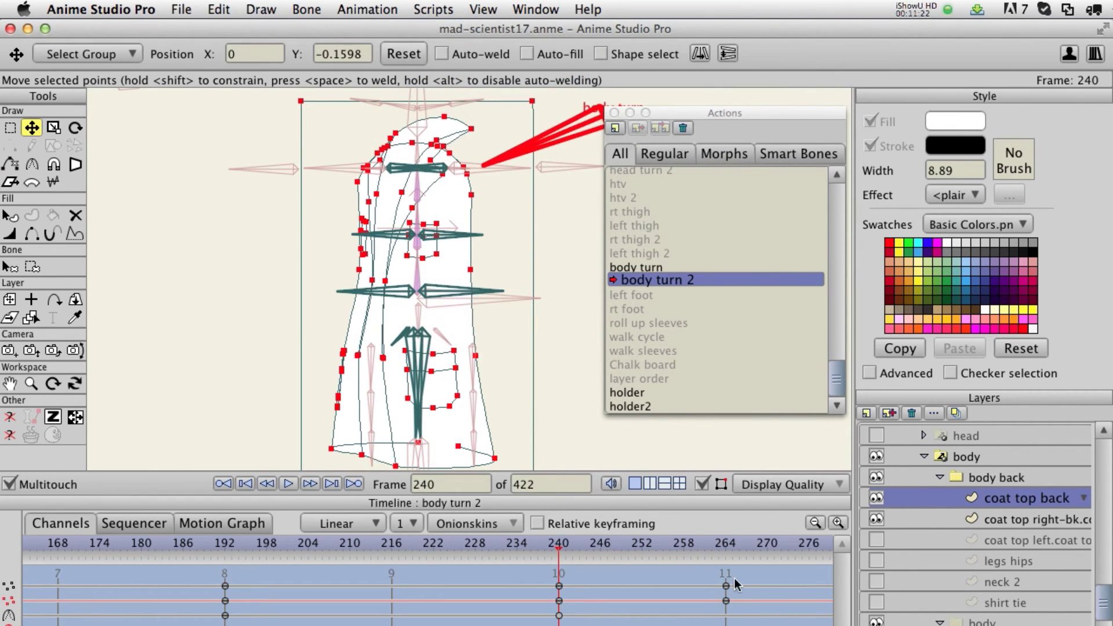
Step: Flip the selected coat points horizontally at the frame 264 keyframe of body turn 2
click(726, 545)
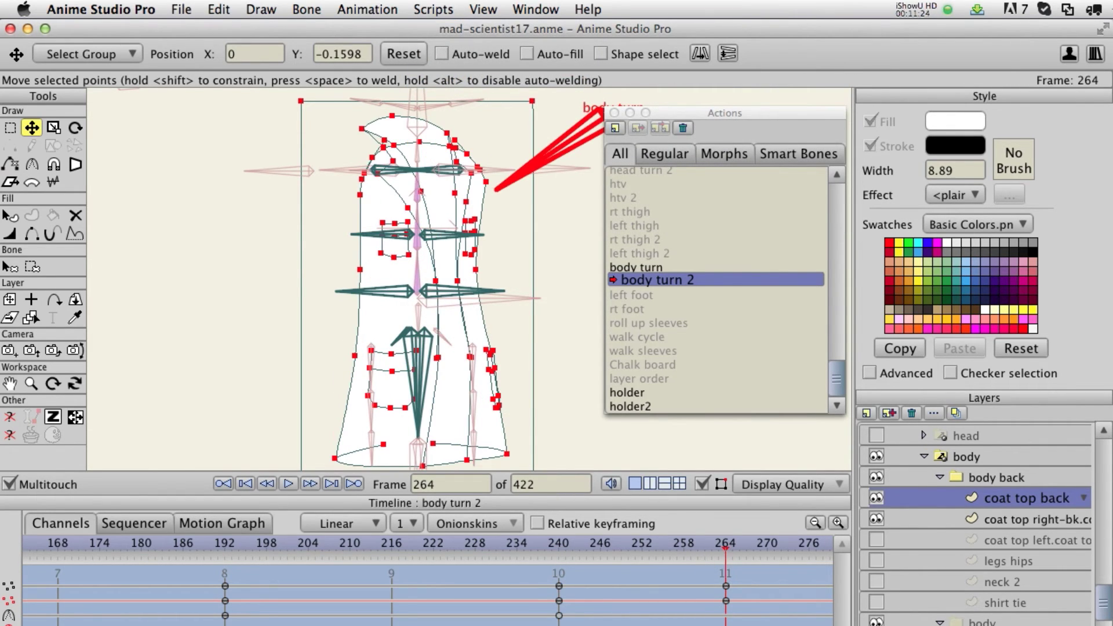
click(433, 10)
mouse_move(462, 80)
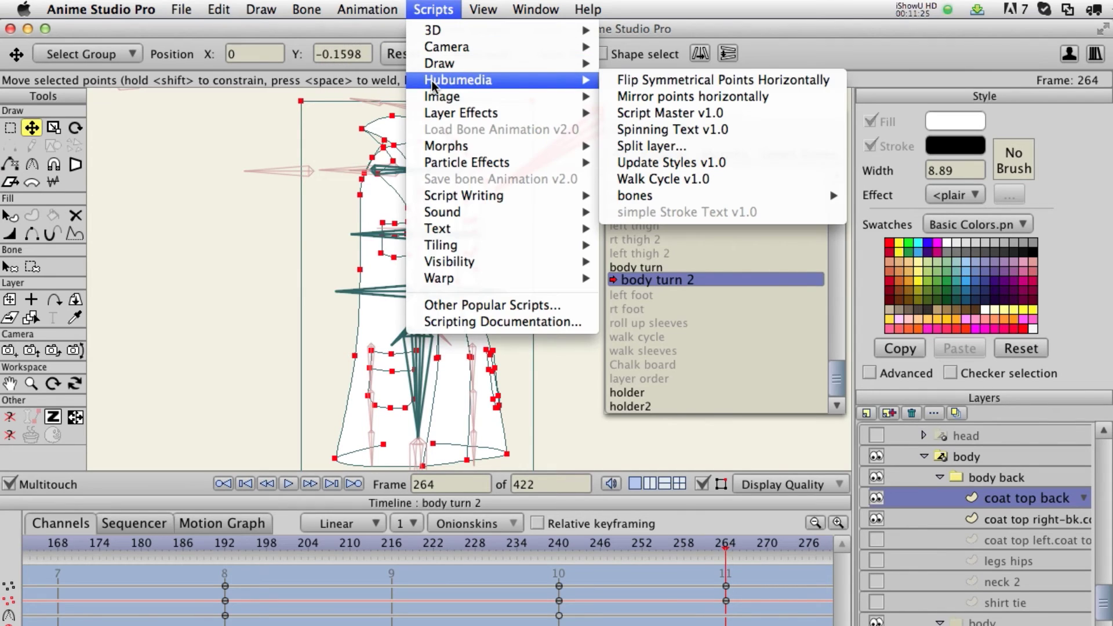
click(653, 80)
Step: Flip the selected coat points horizontally at the frame 288 keyframe of body turn 2
scroll(227, 585, right, 5)
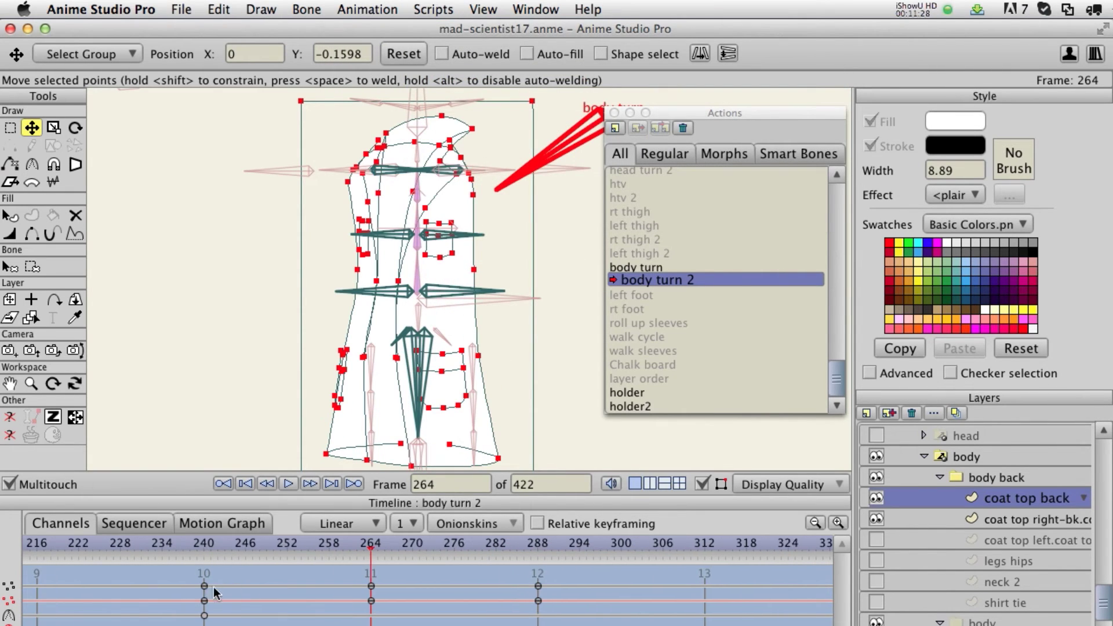
click(530, 543)
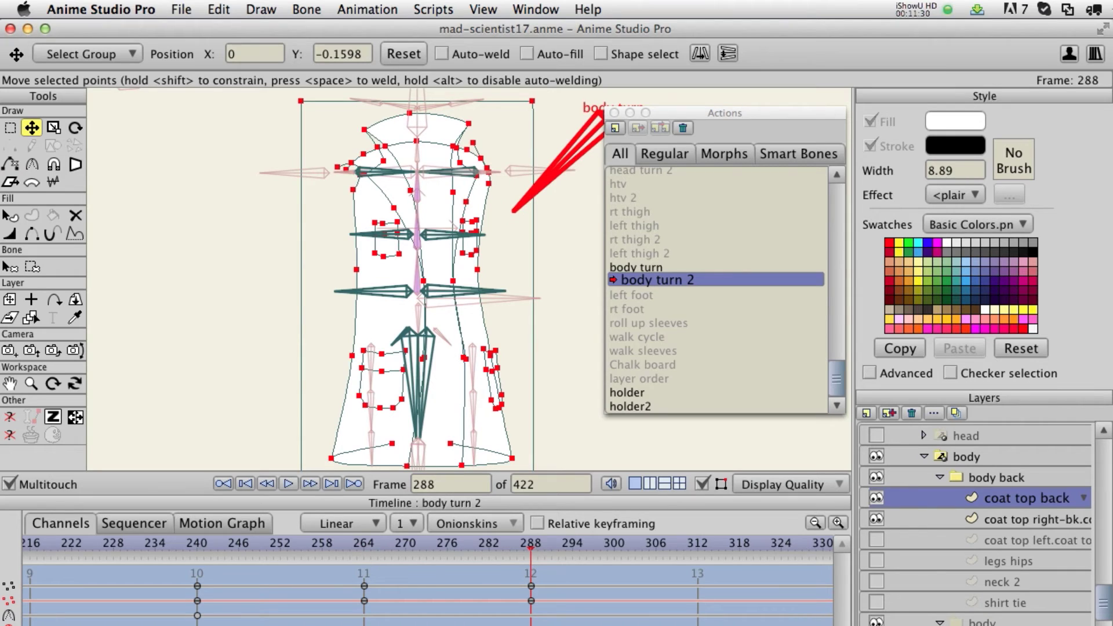
click(435, 10)
mouse_move(449, 81)
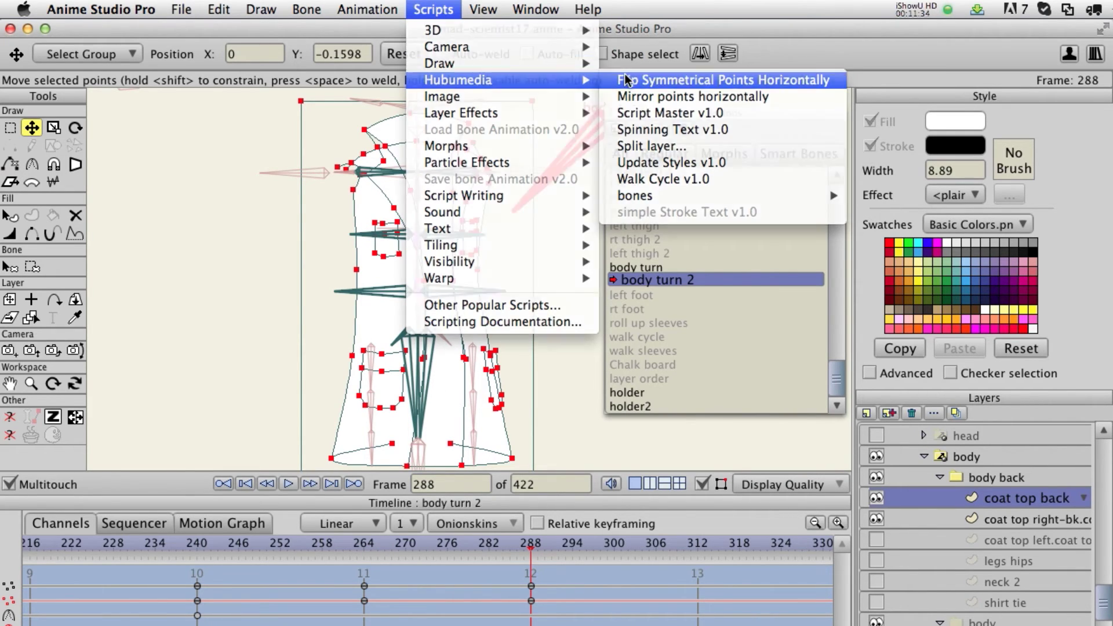
click(619, 81)
Step: Go to the frame 384 keyframe of body turn 2 and inspect the coat's shape there
scroll(627, 580, right, 10)
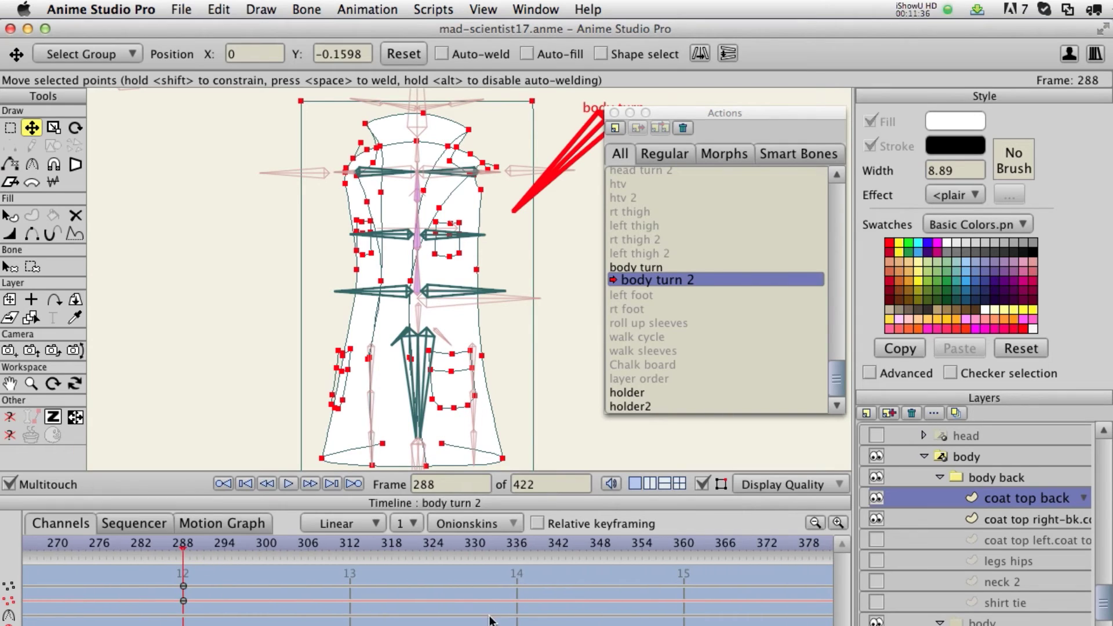
scroll(585, 606, right, 4)
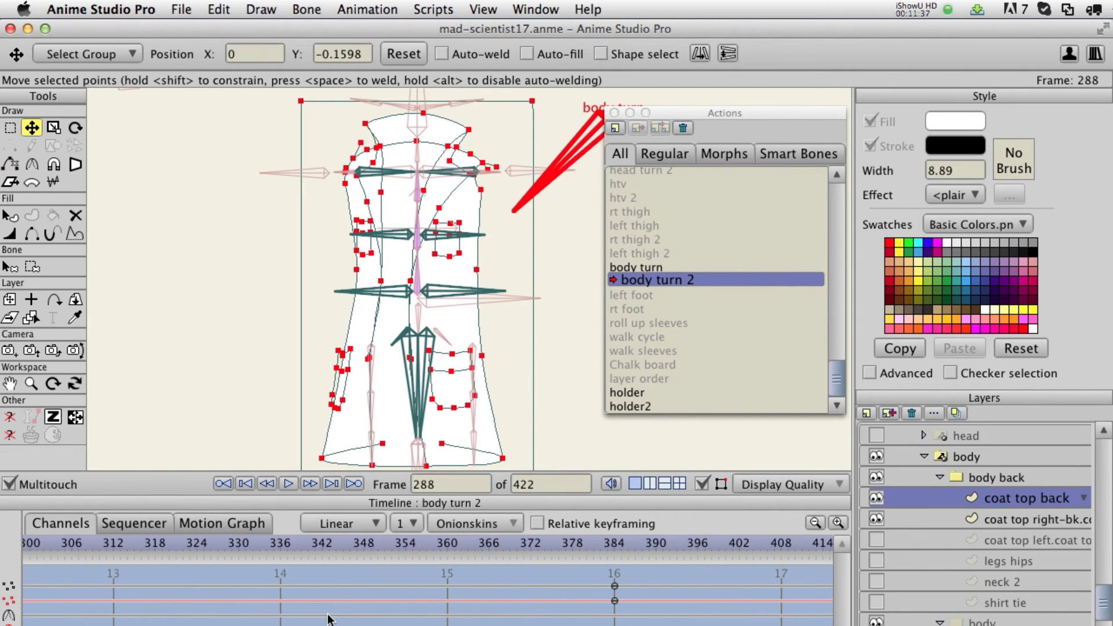
click(614, 545)
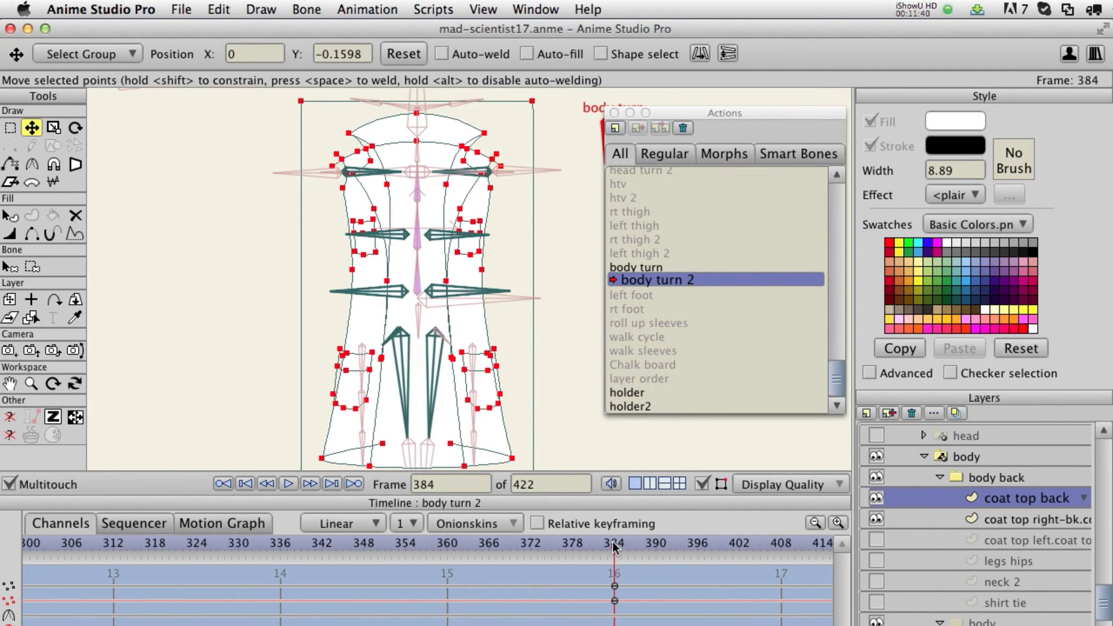
scroll(427, 591, left, 1)
scroll(427, 590, left, 1)
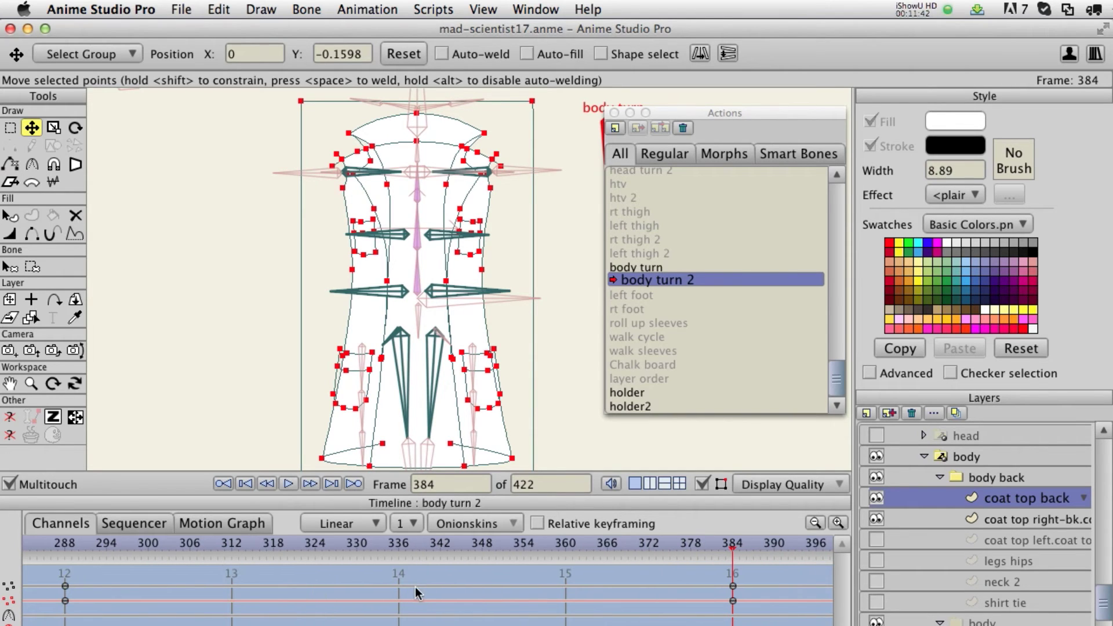
Step: Scrub body turn 2 across its early keyframes up to frame 96 and back to frame 24 to review the flipped coat
drag(78, 547, 356, 550)
drag(452, 599, 697, 572)
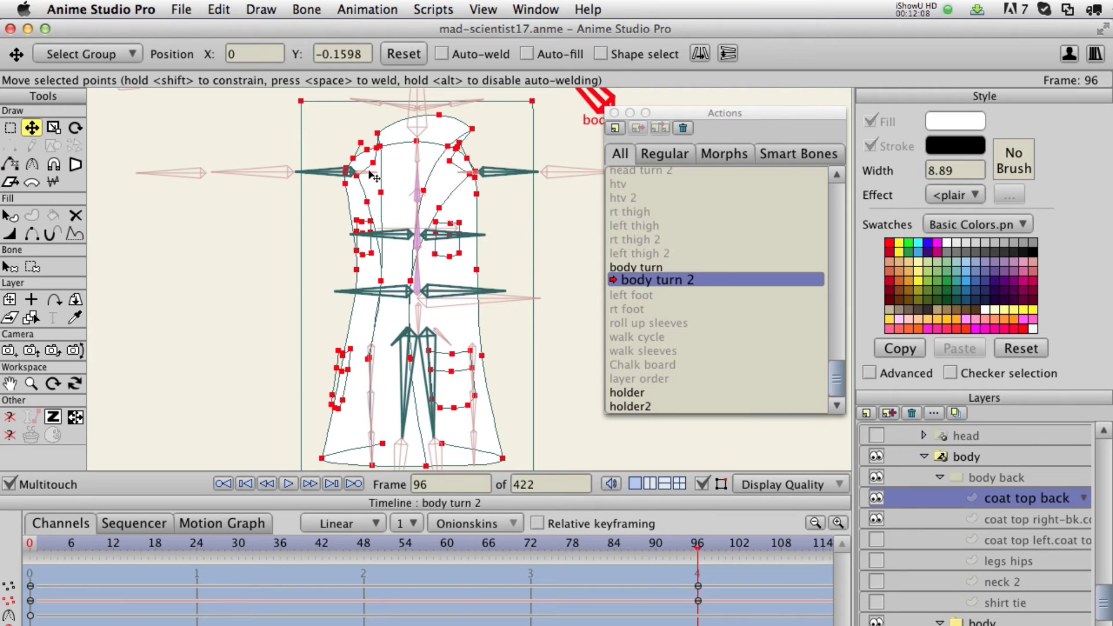
drag(541, 541, 698, 585)
scroll(554, 443, down, 2)
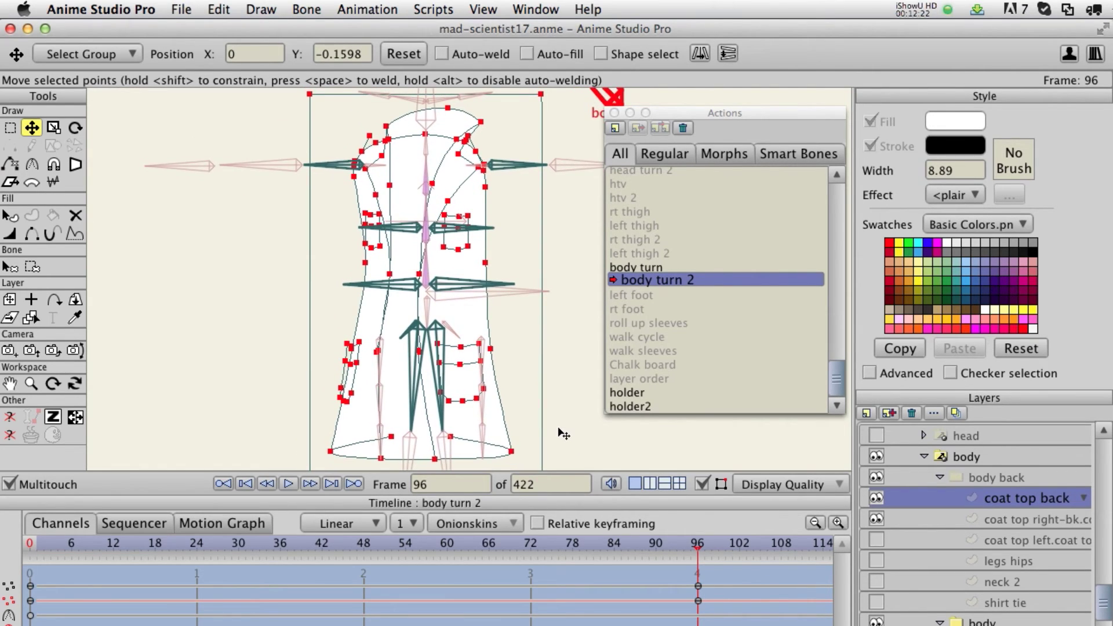
scroll(563, 433, up, 2)
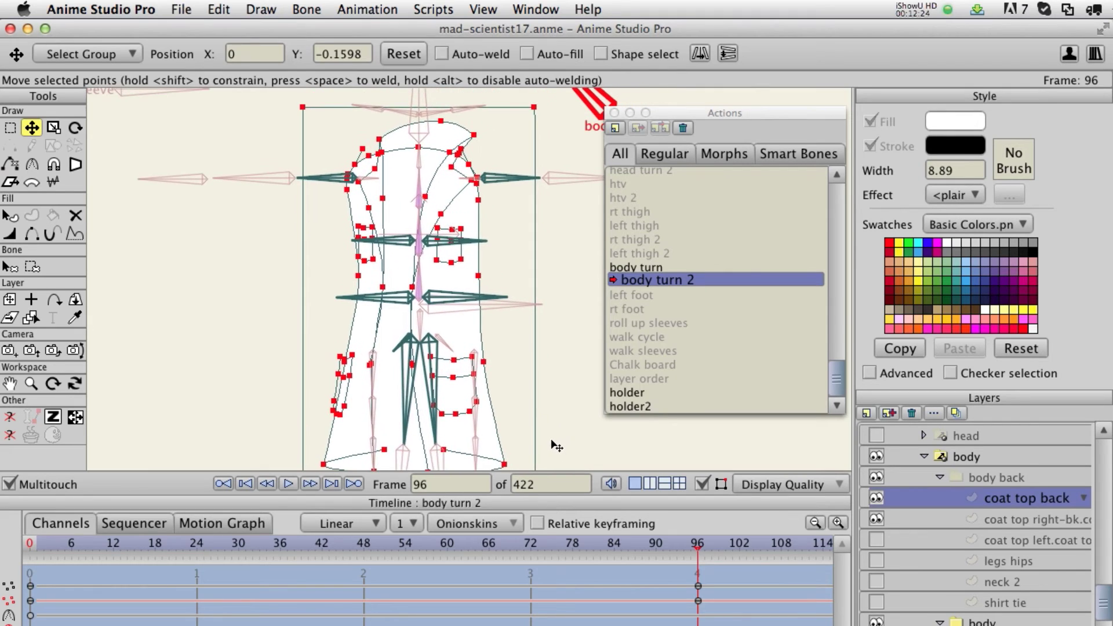
scroll(553, 444, up, 1)
mouse_move(682, 544)
mouse_down()
mouse_move(176, 543)
mouse_move(697, 543)
mouse_move(676, 543)
mouse_up()
drag(343, 543, 197, 543)
Step: Return to the Mainline action and move the coat collar's outer corner points inward and up symmetrically with Mirror Points enabled
scroll(690, 214, up, 5)
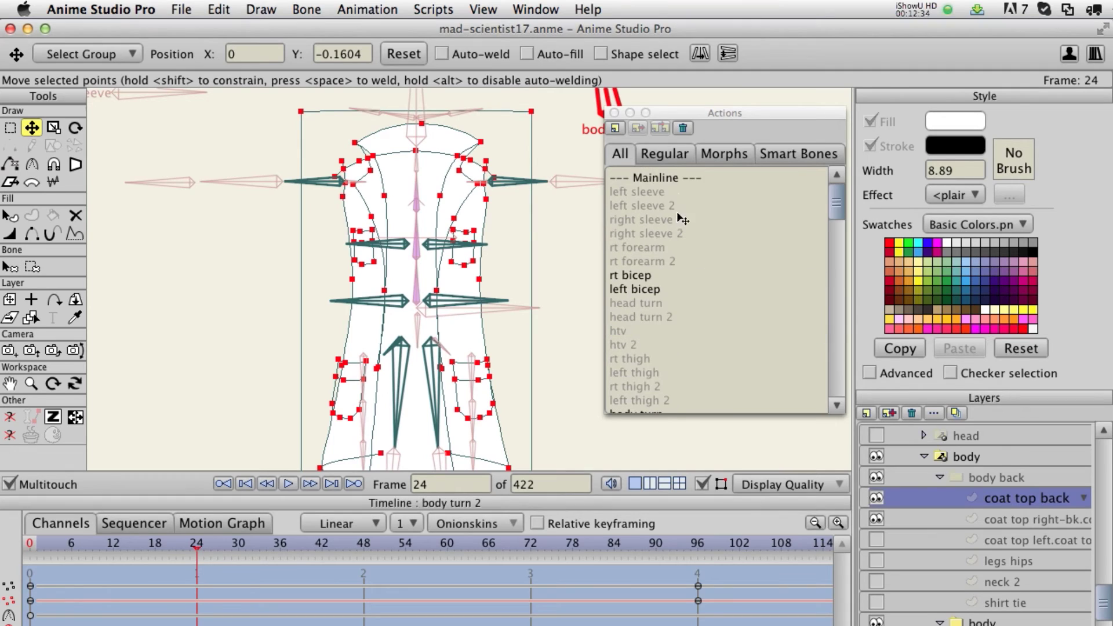
click(659, 181)
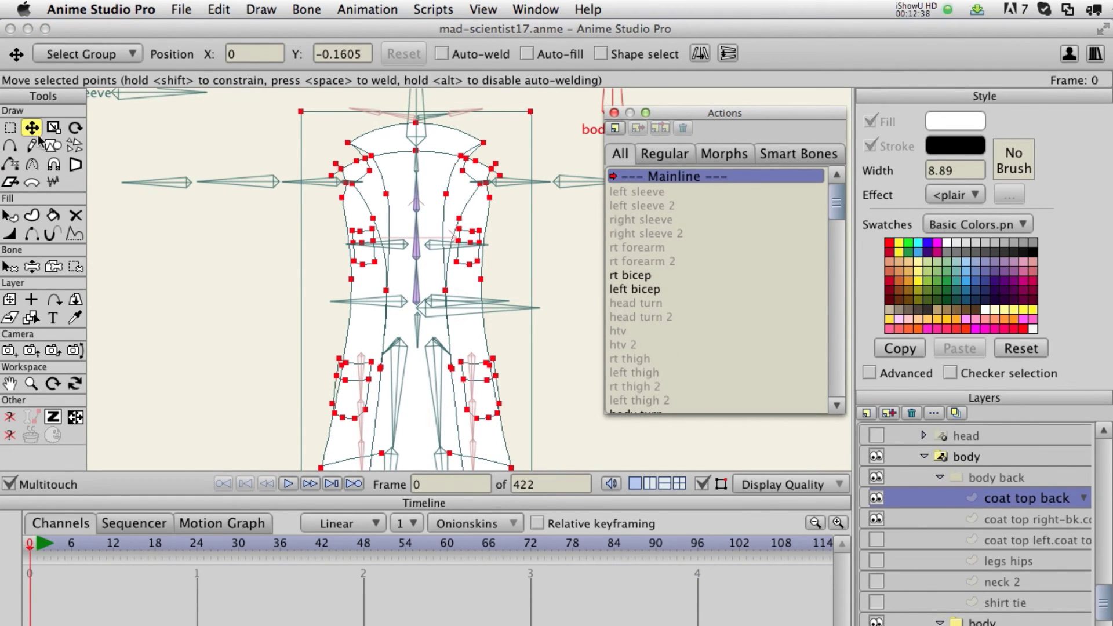
click(10, 128)
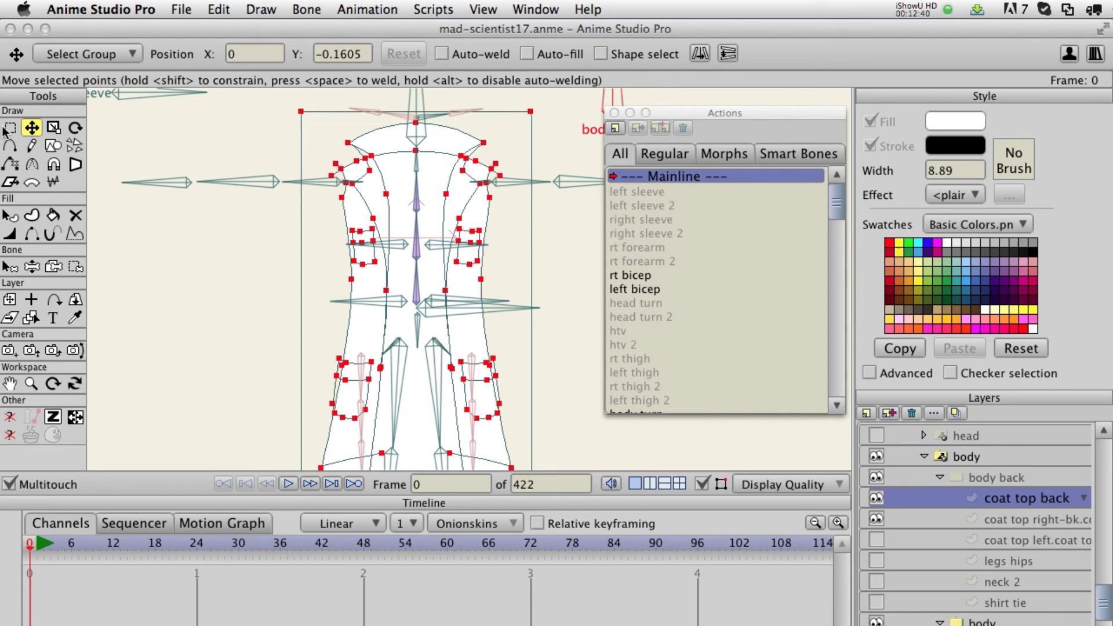
click(119, 398)
click(75, 417)
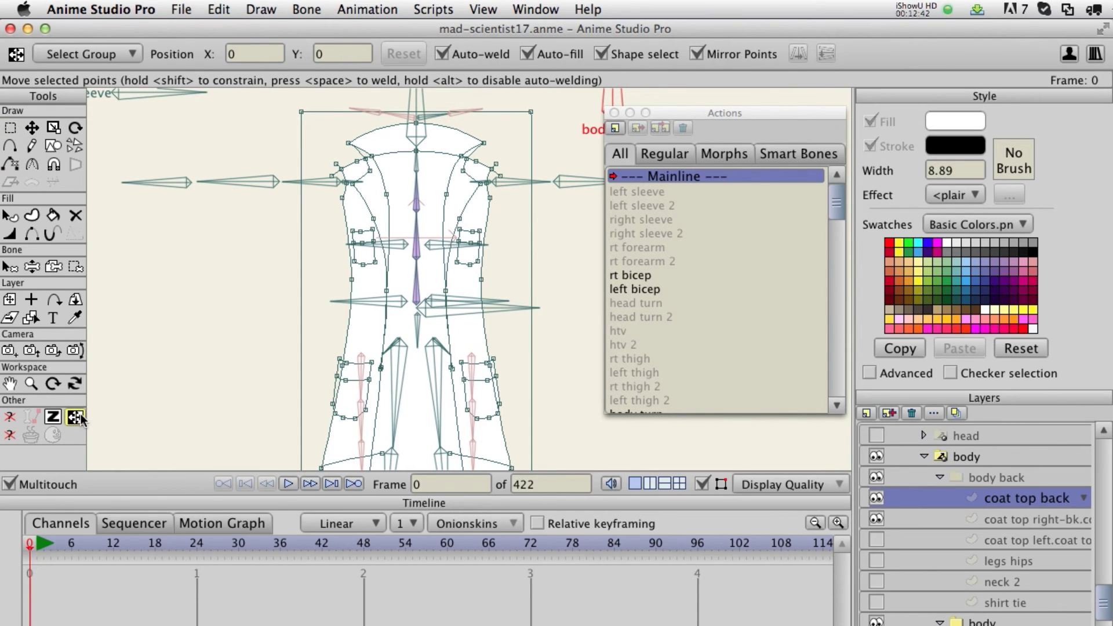
scroll(416, 351, up, 5)
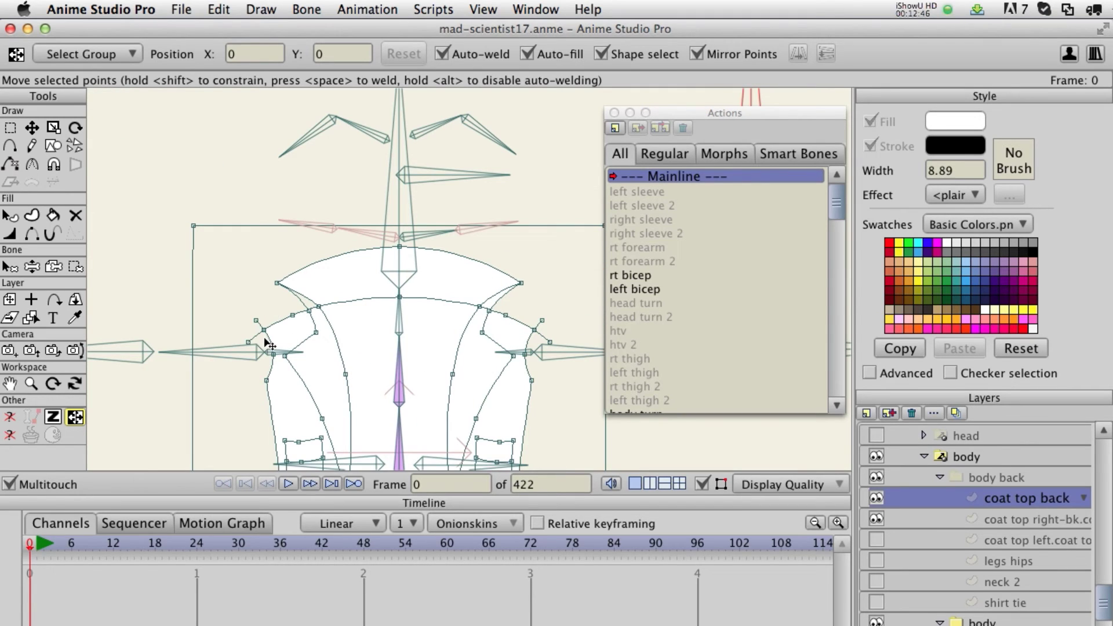
mouse_move(264, 332)
mouse_down()
mouse_move(275, 338)
mouse_move(264, 329)
mouse_up()
click(277, 283)
drag(280, 281, 297, 263)
Step: Adjust the coat's inner lapel points and the two centre neckline points with mirrored movement
drag(319, 308, 338, 330)
click(309, 311)
drag(348, 376, 360, 366)
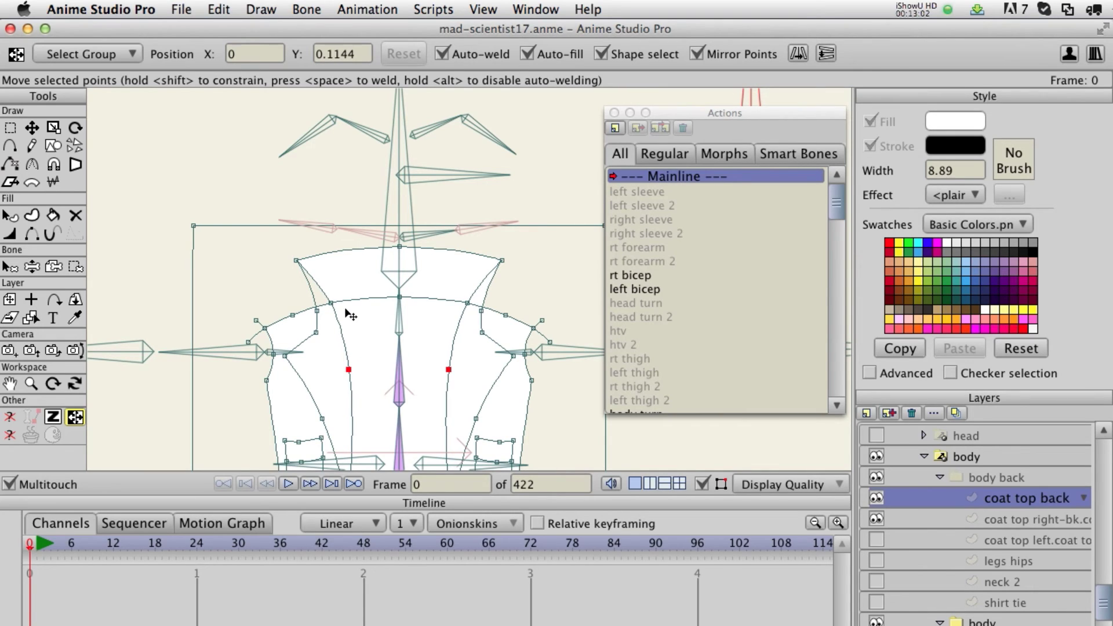
drag(330, 305, 352, 310)
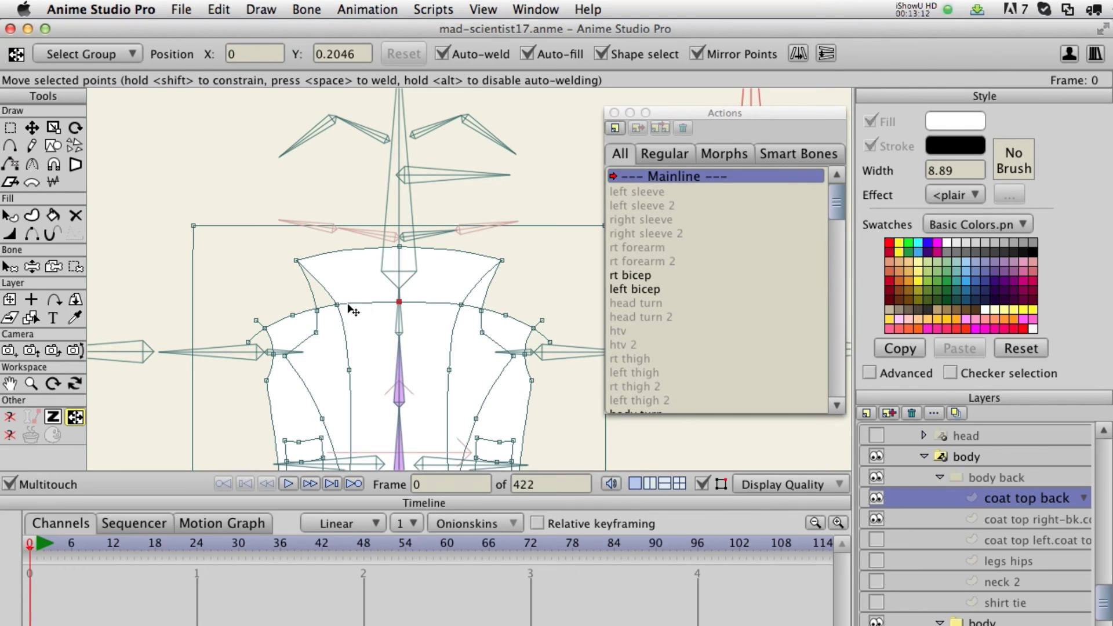
mouse_move(399, 247)
mouse_down()
mouse_move(398, 267)
mouse_move(399, 249)
mouse_up()
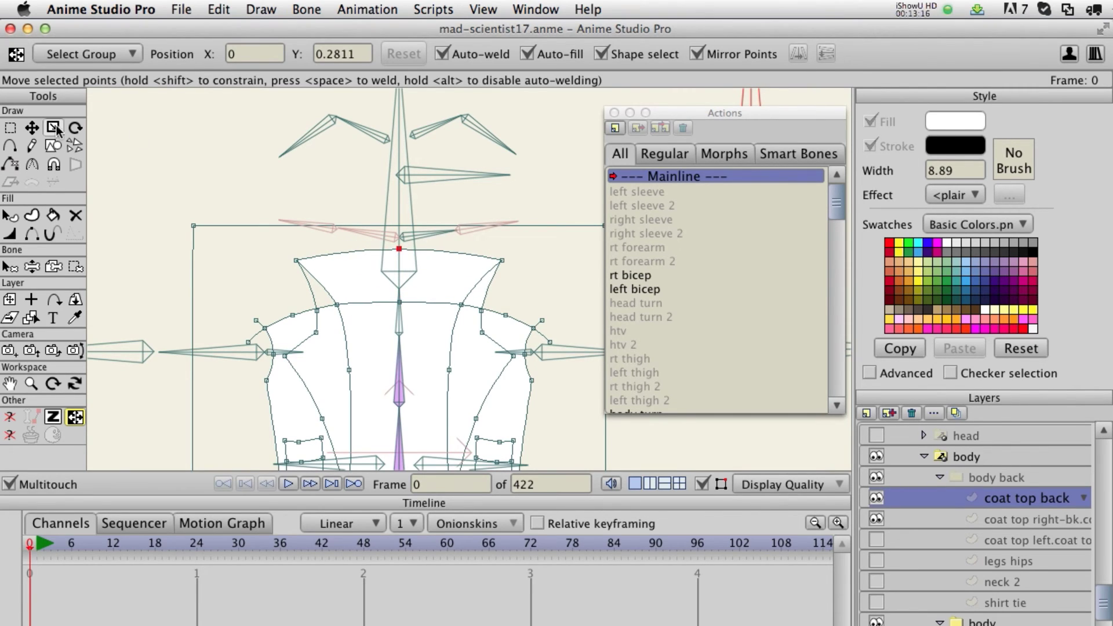
Step: With the regular point-move tool, move the left collar corner outward and the left shoulder's end point up to break the symmetry
click(33, 129)
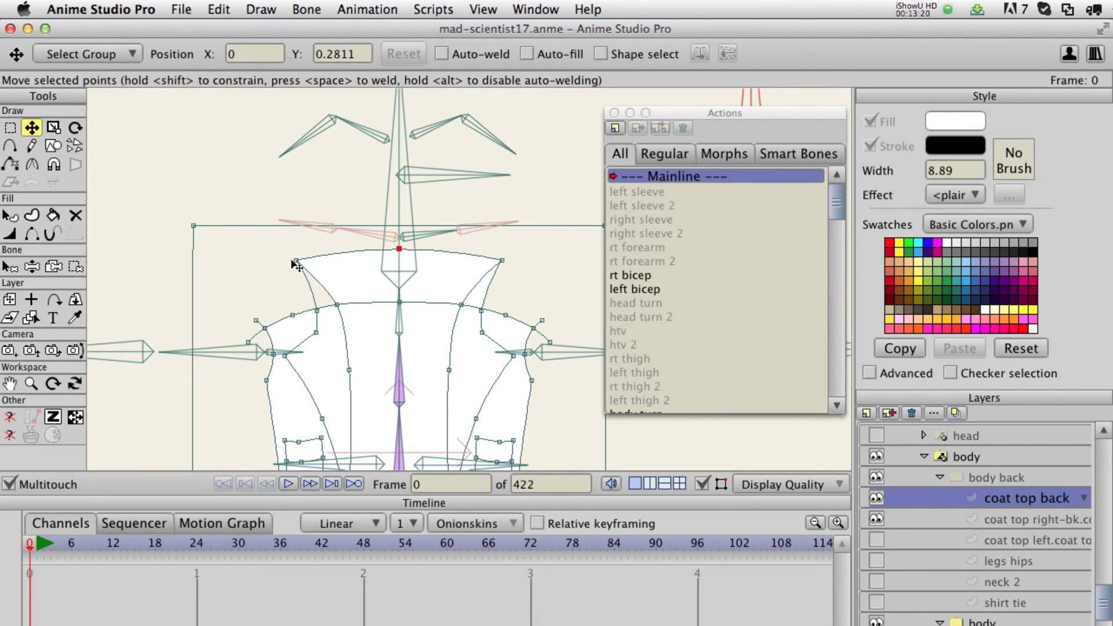
drag(294, 261, 281, 262)
drag(257, 319, 261, 305)
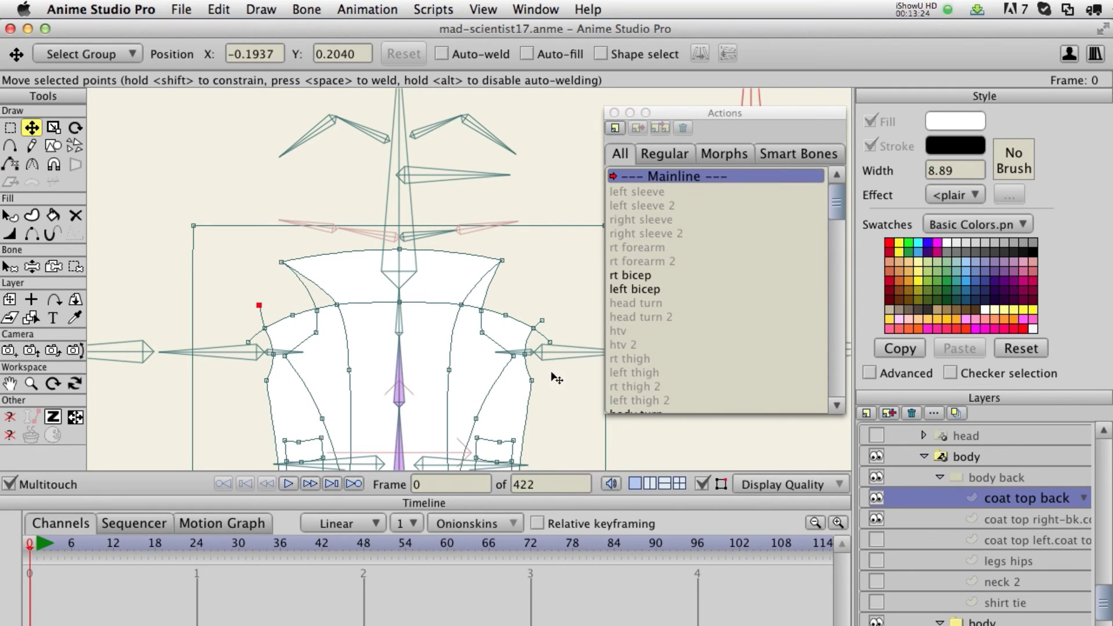
Step: Select all coat points and mirror them horizontally from Right to Left
key(super+a)
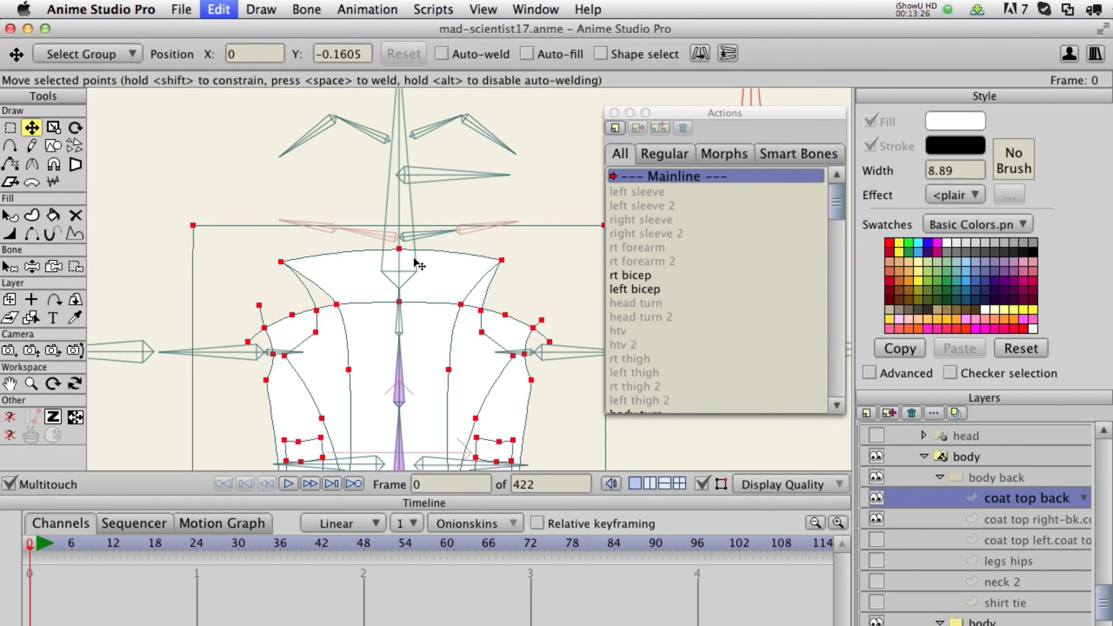
click(439, 8)
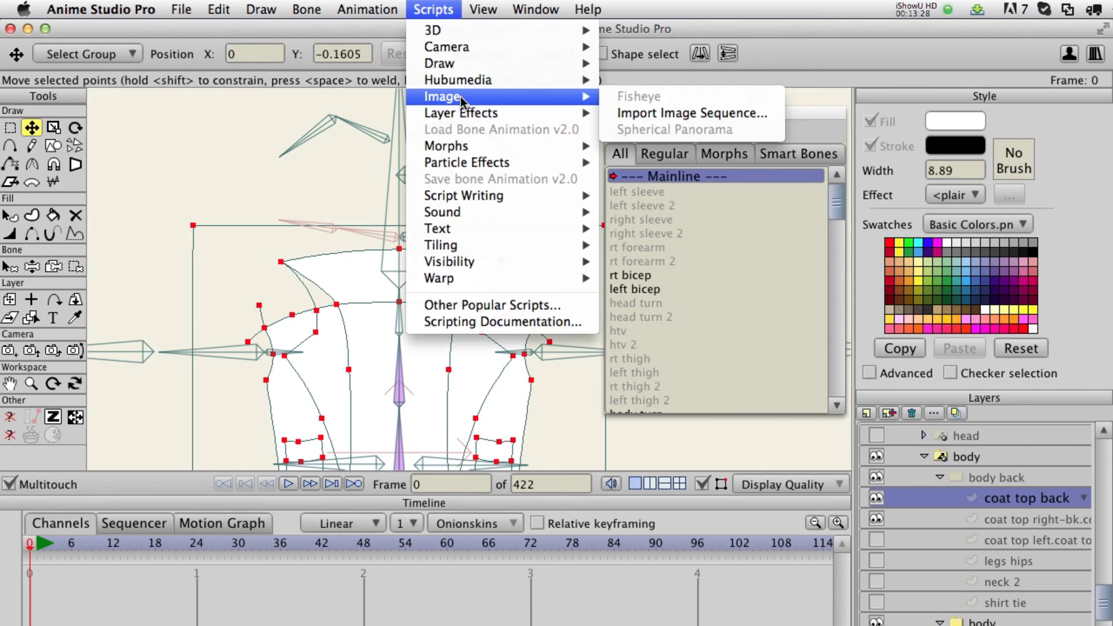
mouse_move(470, 78)
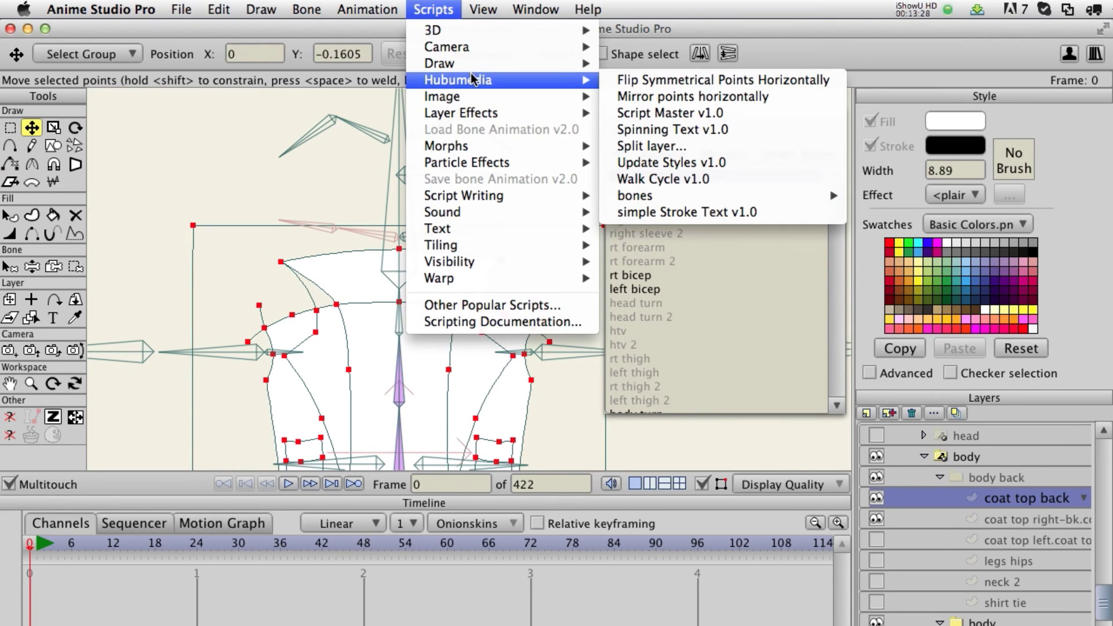
click(660, 96)
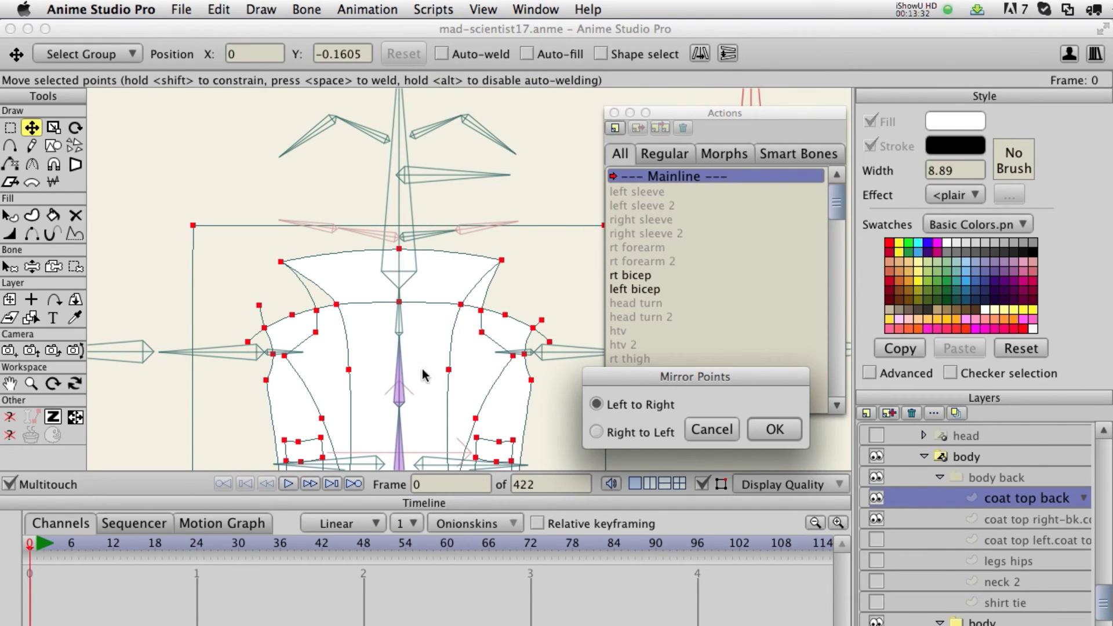
click(775, 430)
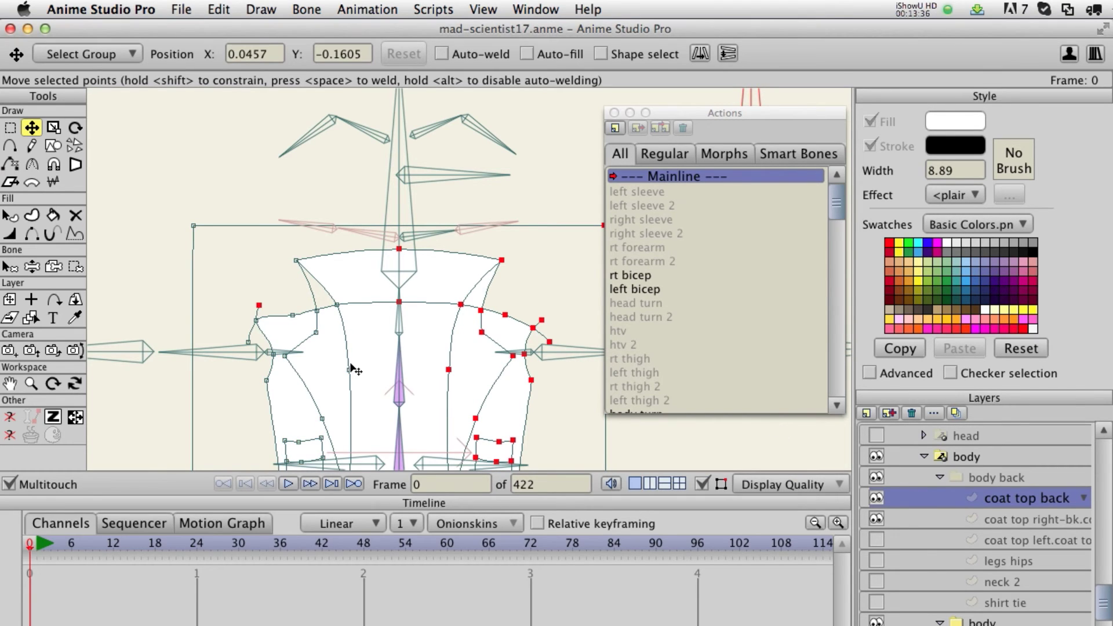
Step: Reposition the two misplaced outer points on the coat's left shoulder to roughly match the right shoulder
scroll(350, 348, down, 4)
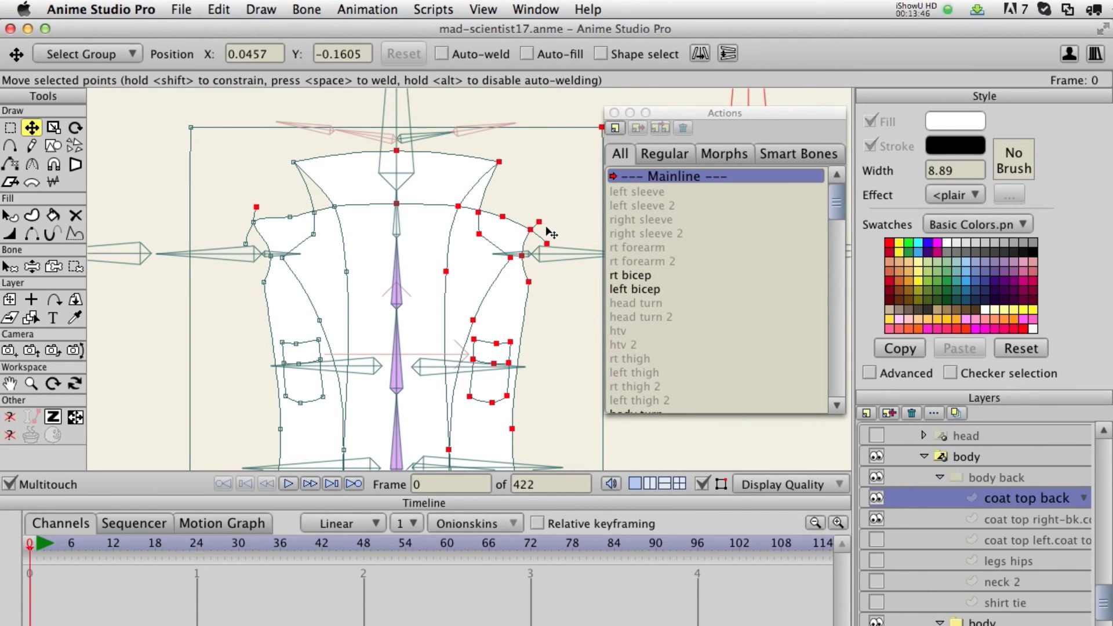
mouse_move(452, 357)
mouse_down()
mouse_move(392, 87)
mouse_move(416, 404)
mouse_up()
drag(376, 243, 391, 373)
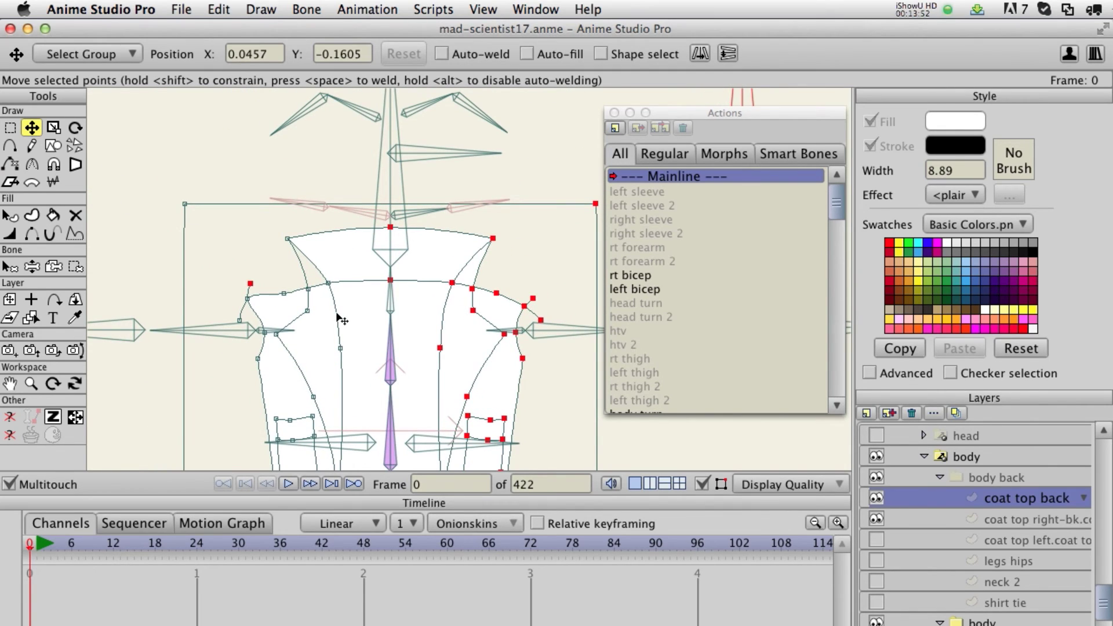
scroll(337, 316, up, 3)
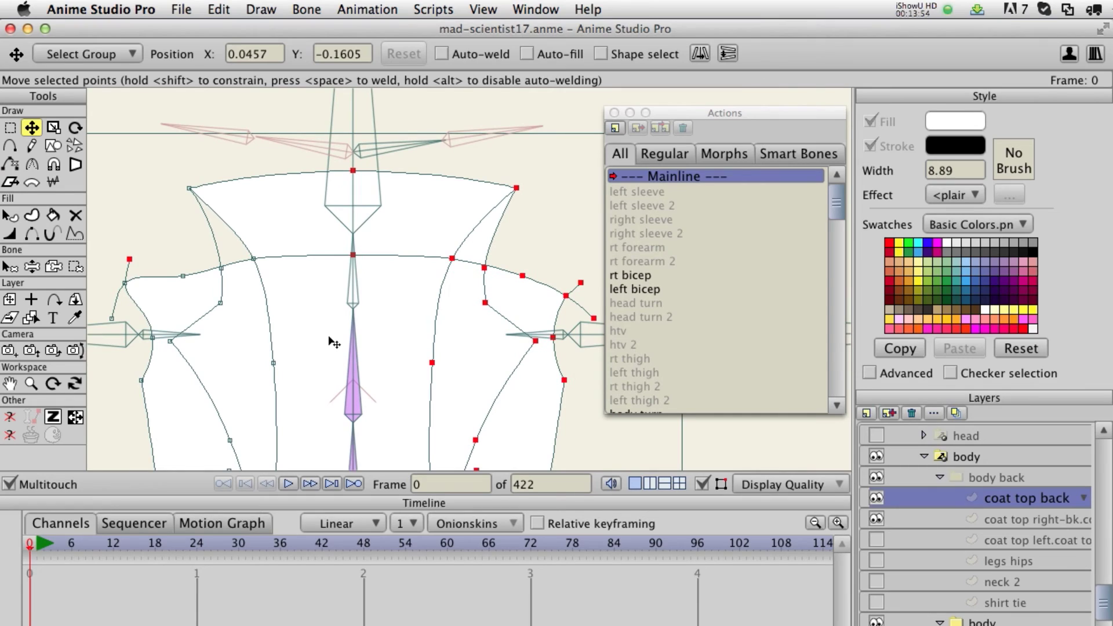
click(125, 284)
mouse_move(126, 284)
mouse_down()
mouse_move(145, 298)
mouse_move(131, 266)
mouse_up()
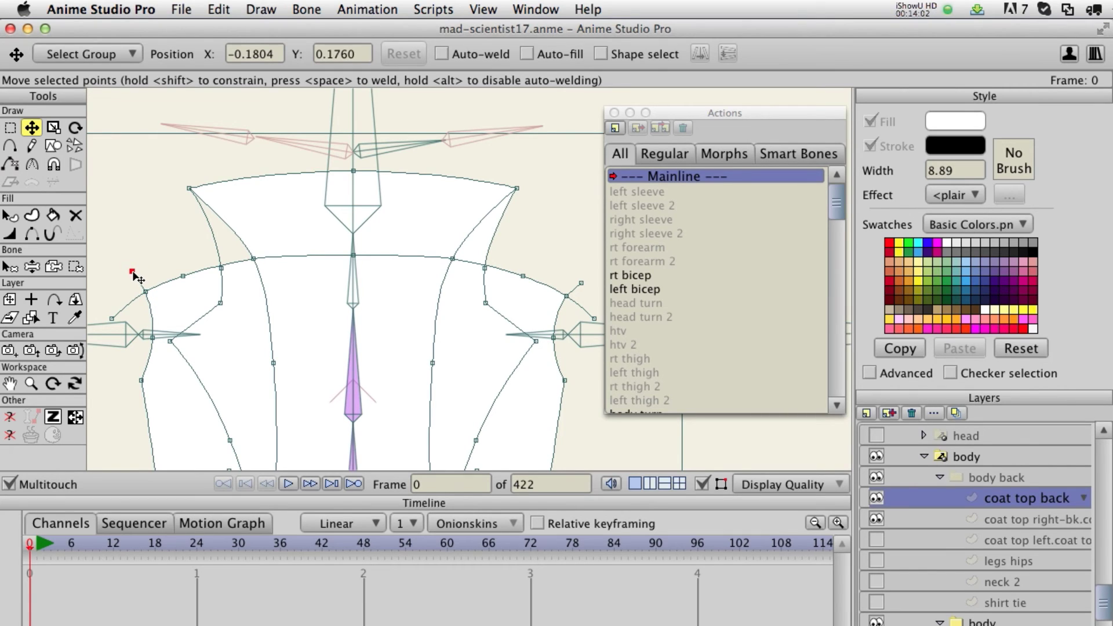
Step: Select all the points again and mirror them Right to Left to even out the shoulders
key(super+a)
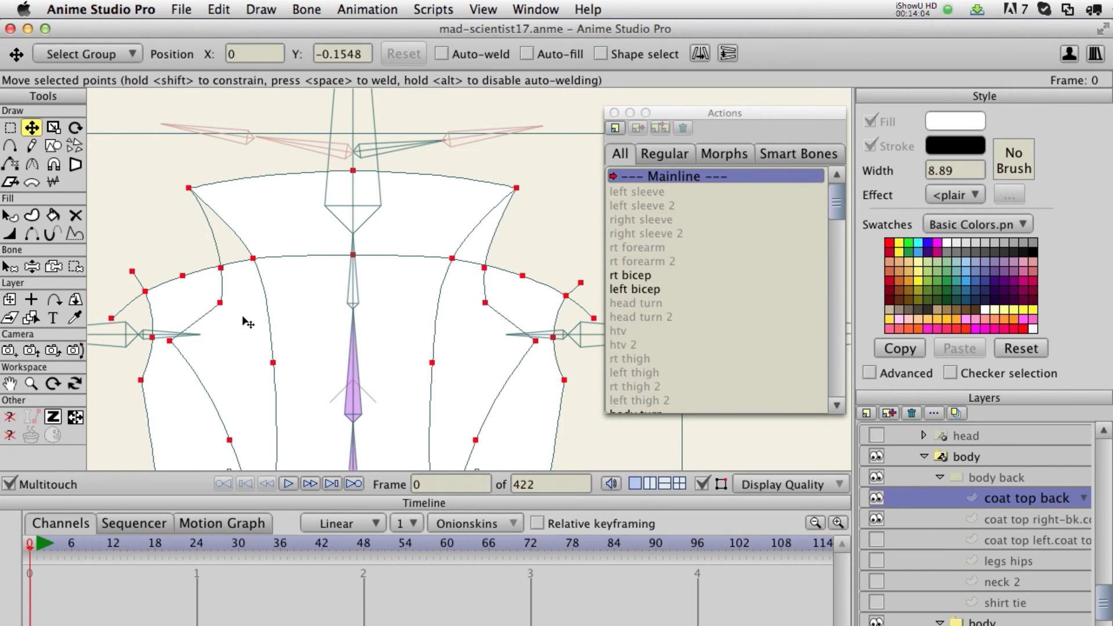
click(433, 9)
mouse_move(469, 82)
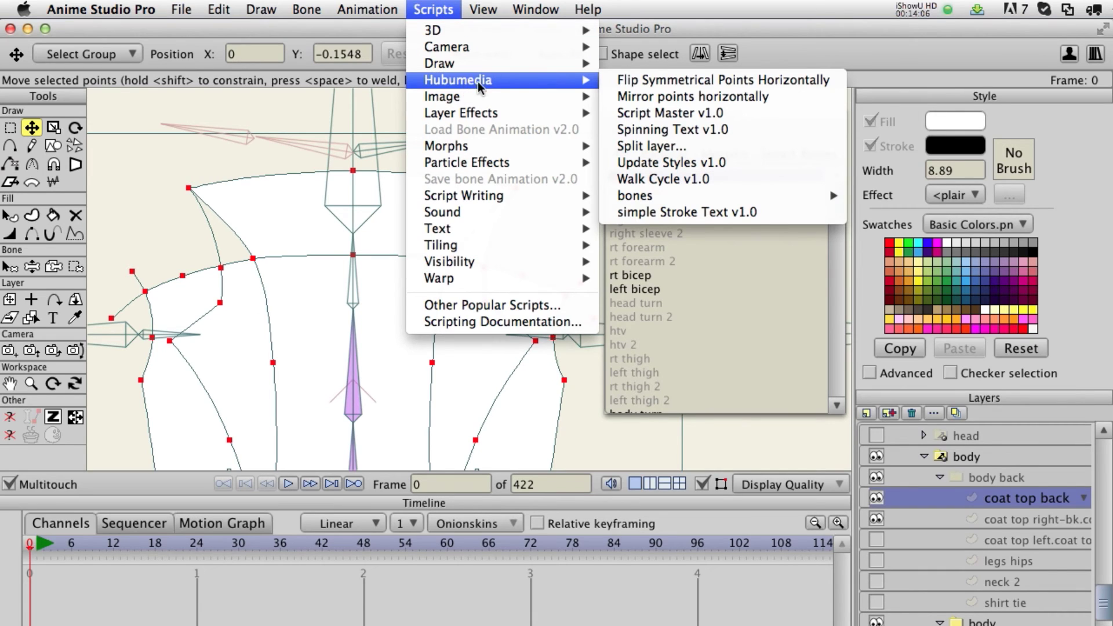
click(810, 96)
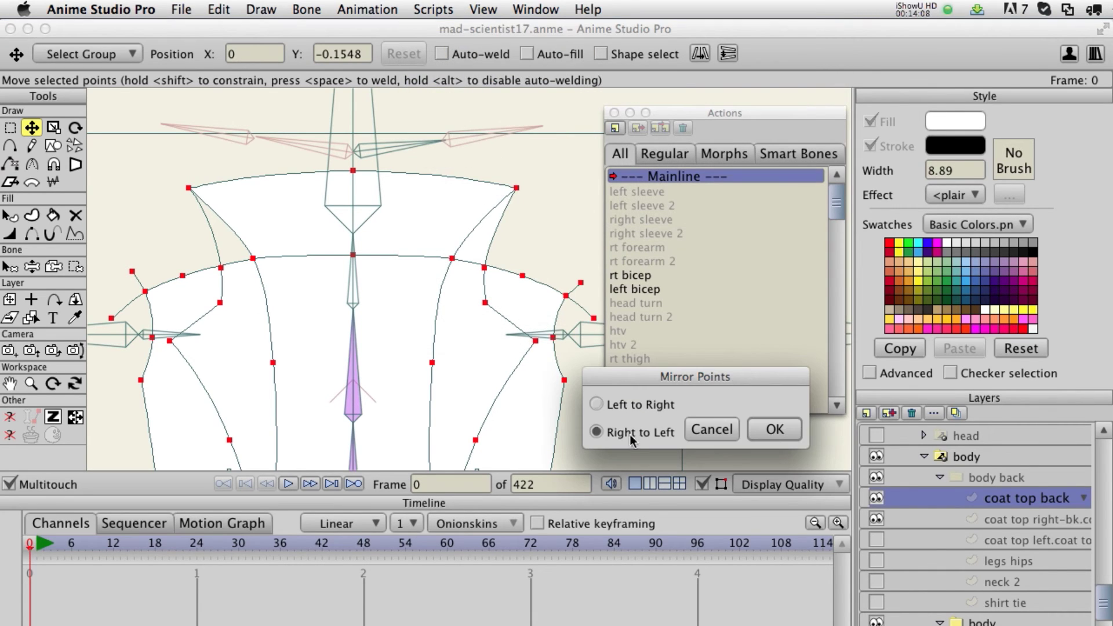
click(773, 428)
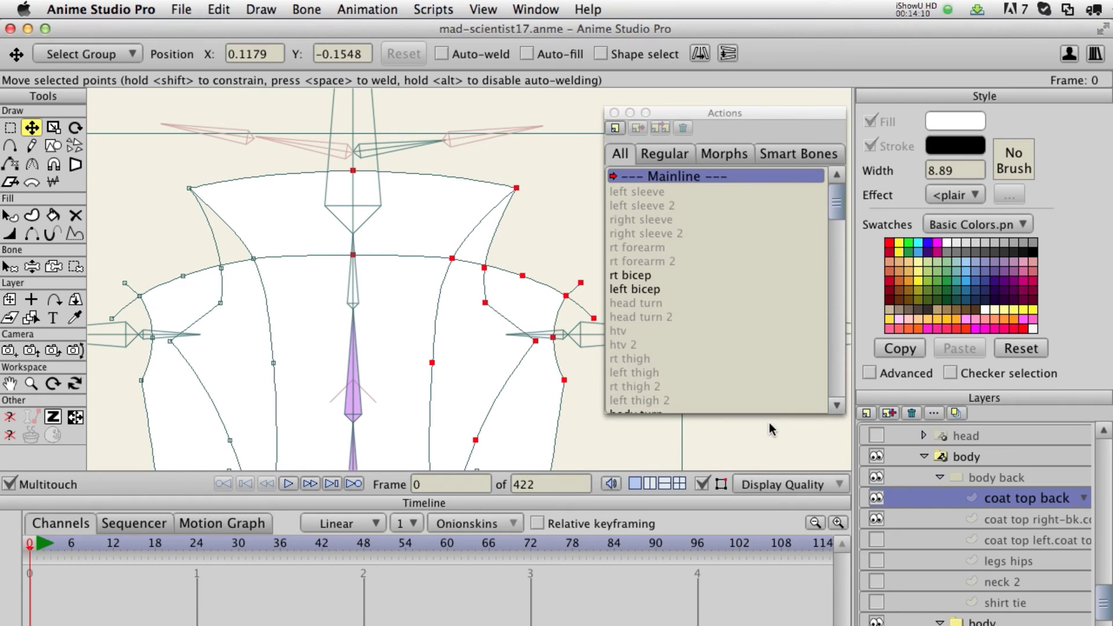
Step: Switch to the Select Points tool and clear the coat's point selection
scroll(403, 335, down, 1)
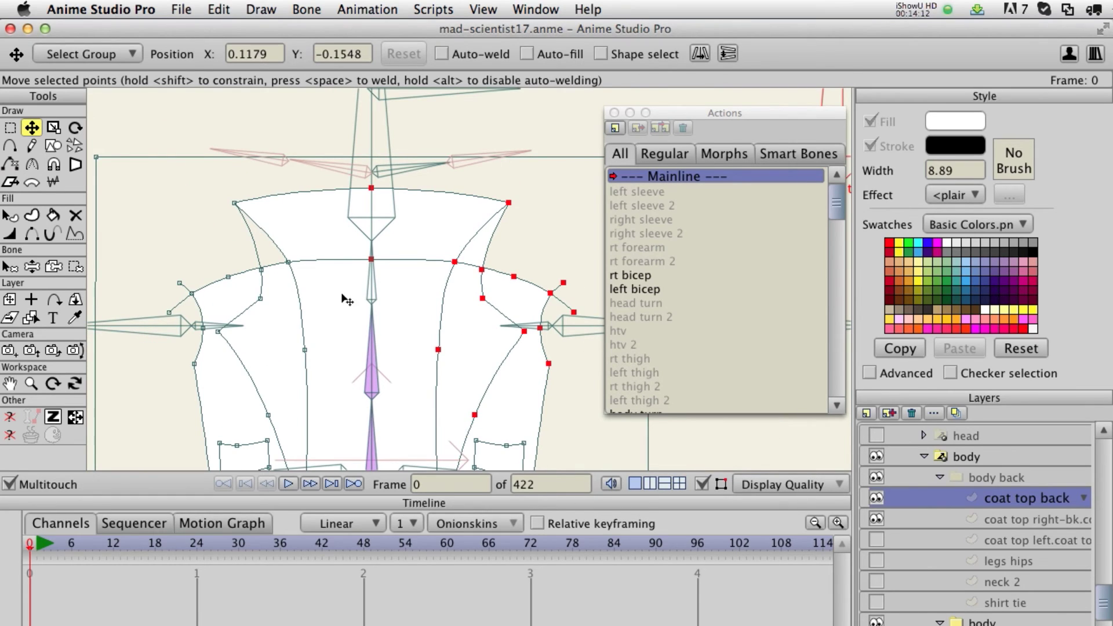
key(g)
click(172, 137)
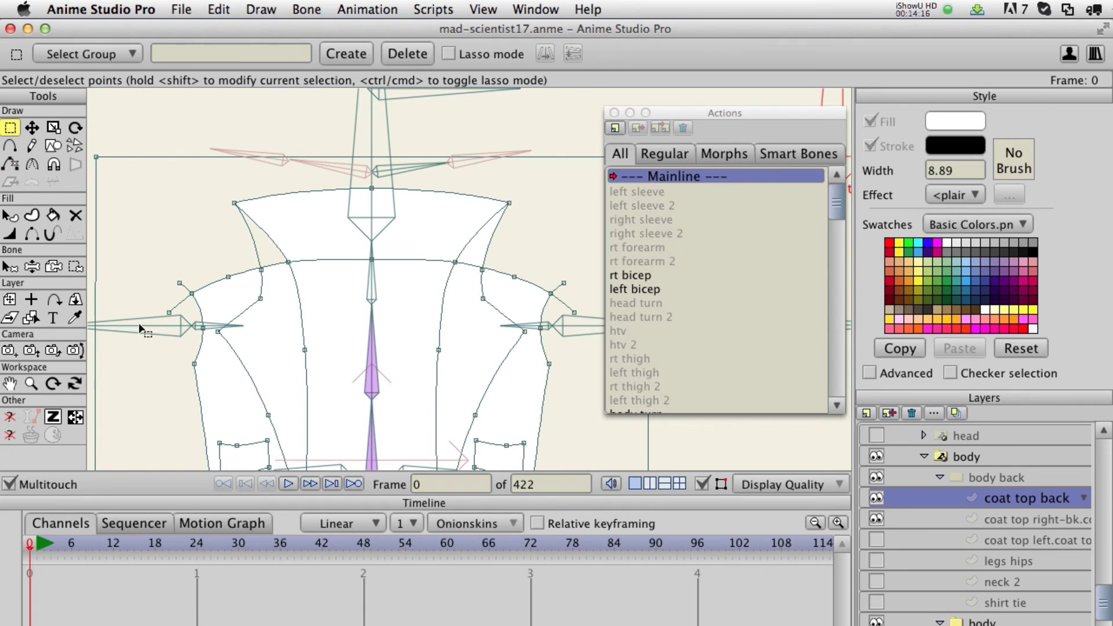
Step: Use the mirroring point-move tool to nudge the left shoulder's outer edge point together with its counterpart on the right
click(78, 420)
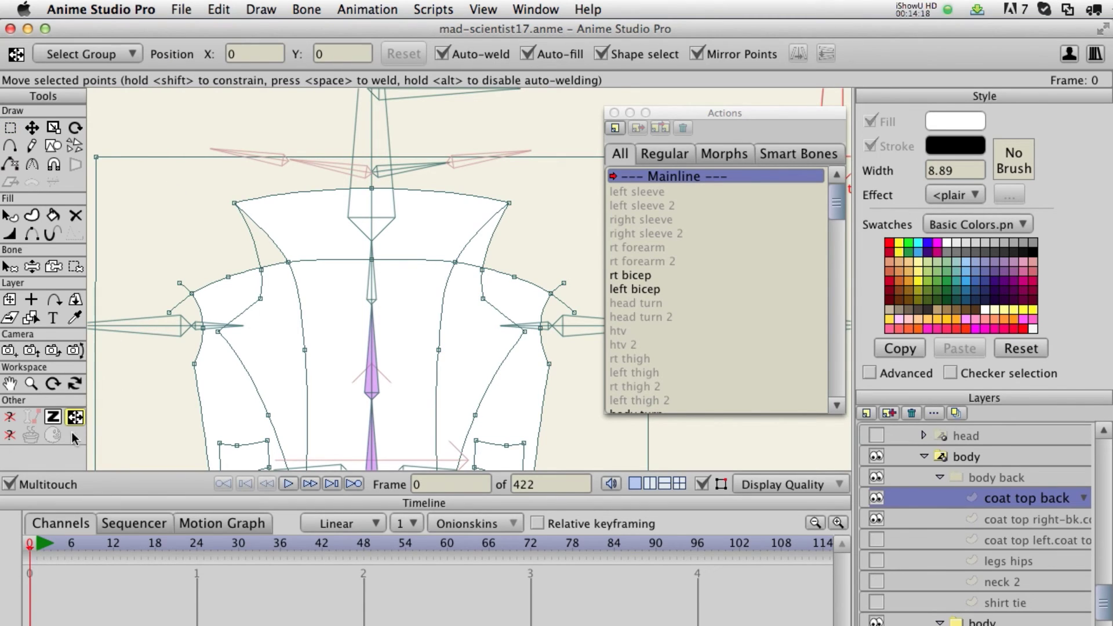
drag(193, 295, 196, 302)
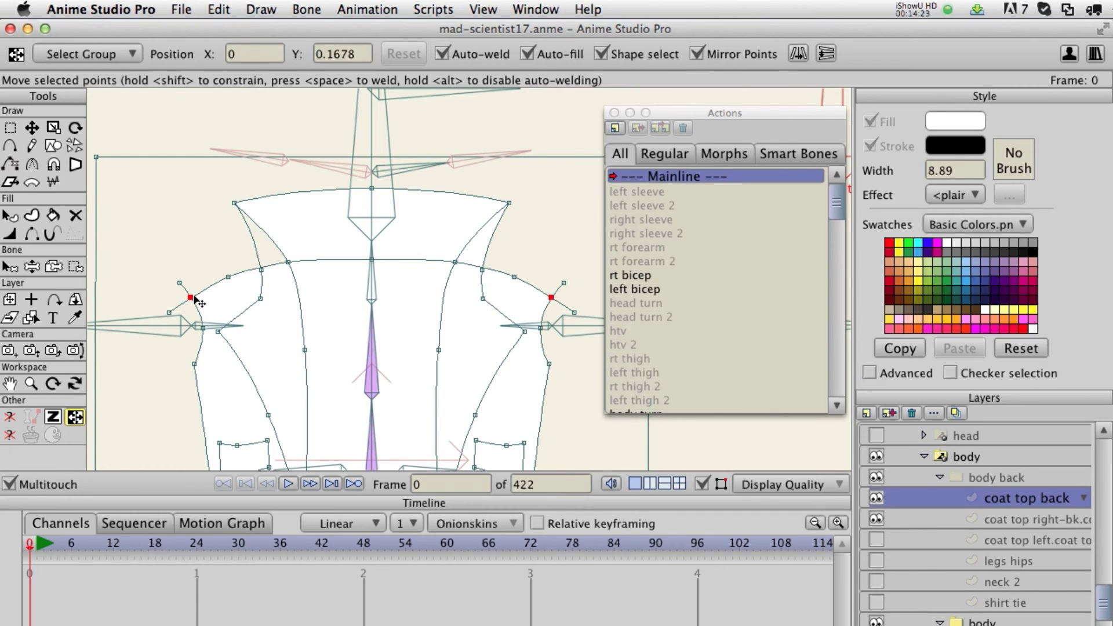
Step: Shift both shoulder edge points the same way with Translate Points, and return only the left one to break the symmetry
click(32, 128)
mouse_move(183, 284)
mouse_down()
mouse_move(213, 295)
mouse_move(198, 290)
mouse_up()
drag(179, 245, 188, 256)
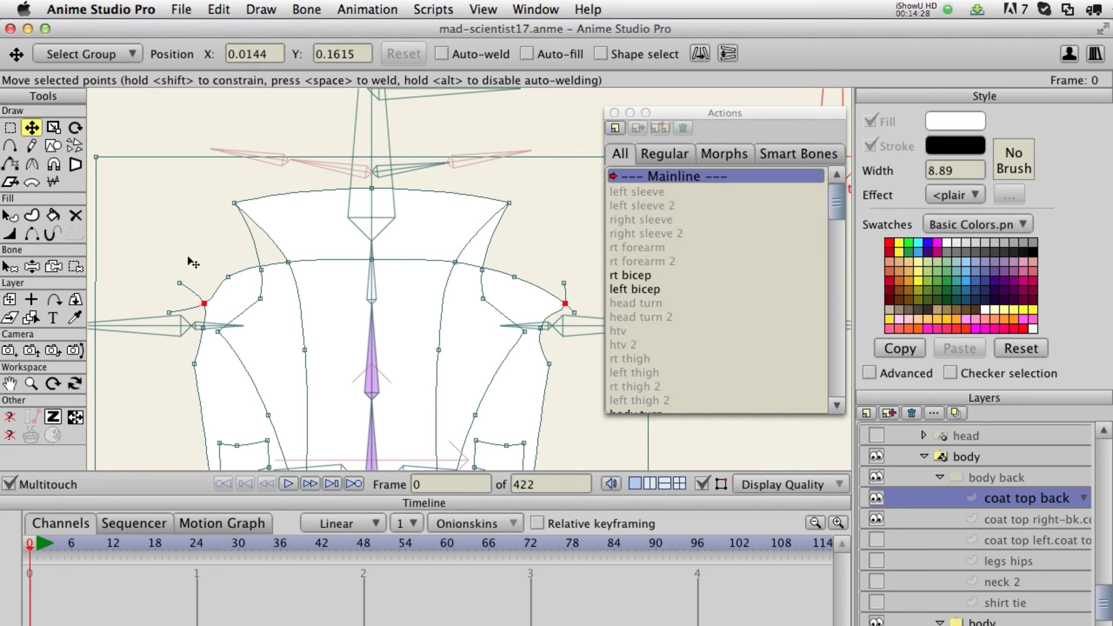
drag(206, 307, 191, 295)
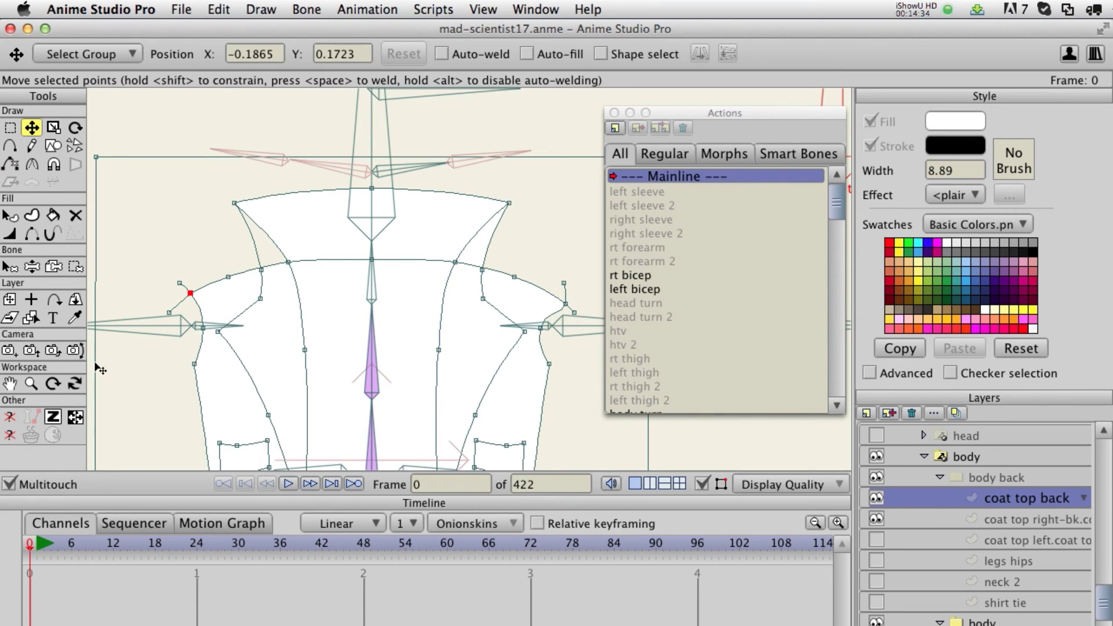
Step: Try moving the left and right shoulder points with mirroring while the two sides are mismatched, and undo the last move
click(76, 417)
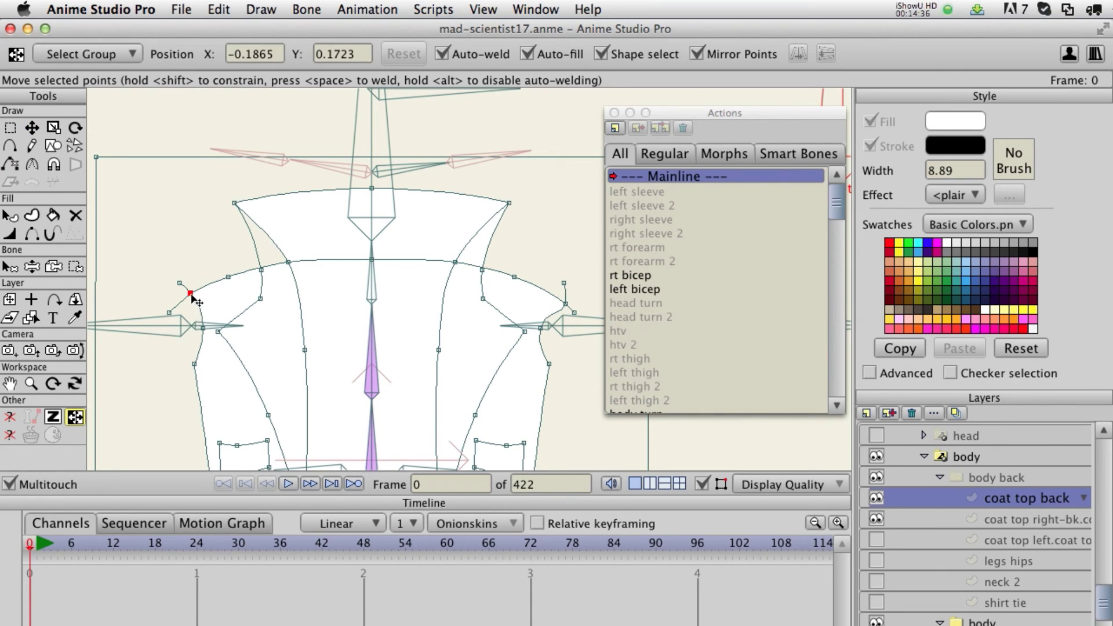
drag(189, 292, 192, 295)
drag(553, 299, 544, 310)
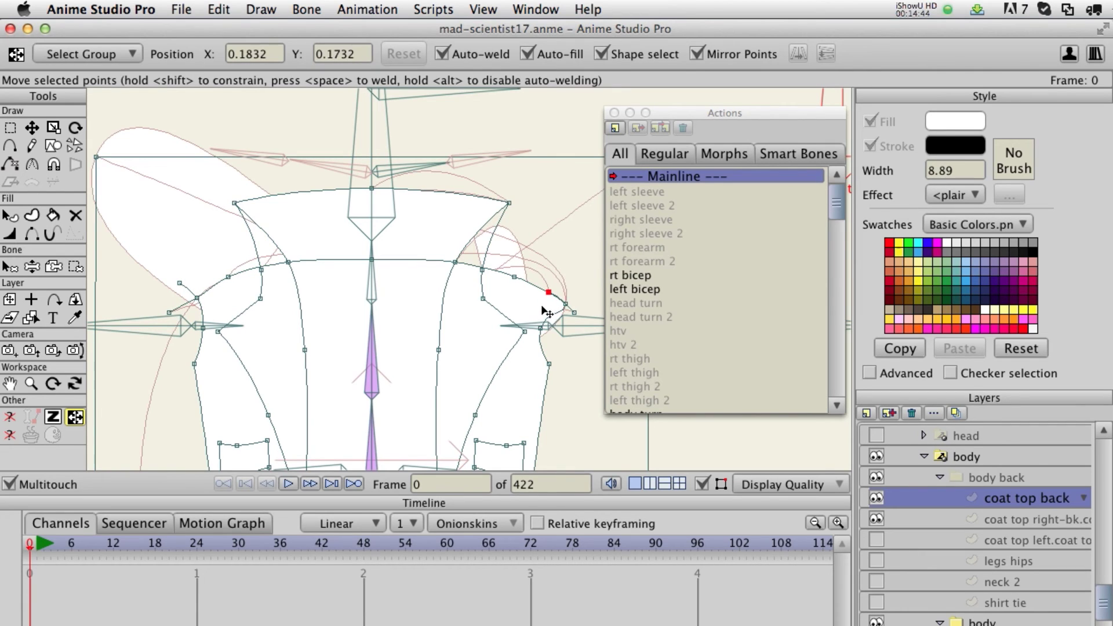
key(super+z)
Step: Turn off Auto-weld, Auto-fill and Shape select for the mirroring point-move tool
click(483, 55)
click(525, 55)
click(600, 54)
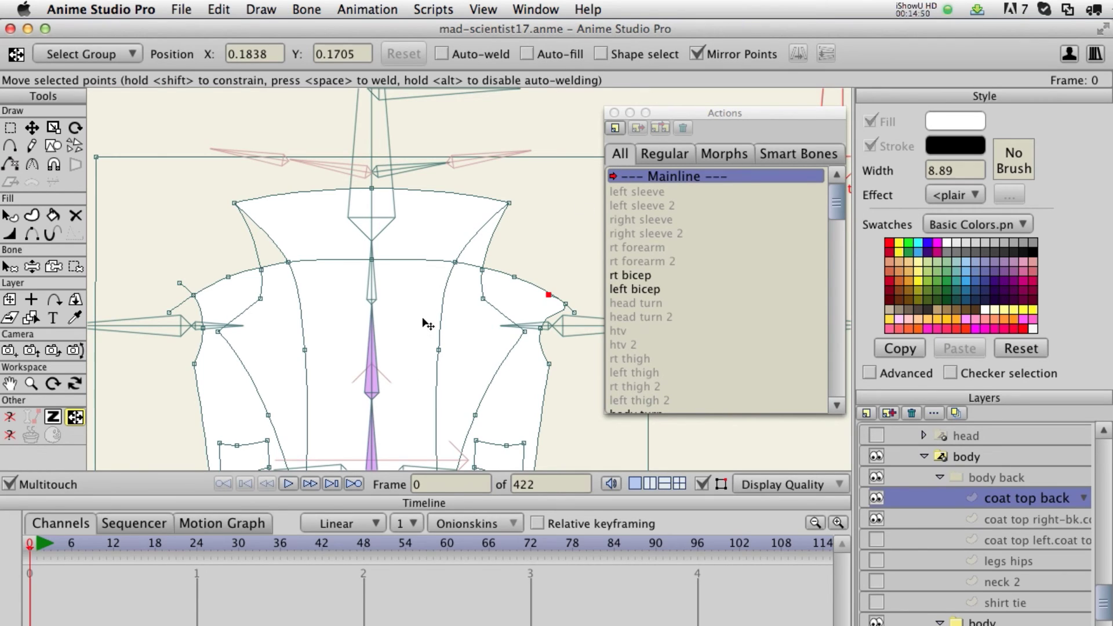
Step: Reposition the right shoulder's two displaced outer points with Translate Points so they roughly match the left shoulder
click(32, 127)
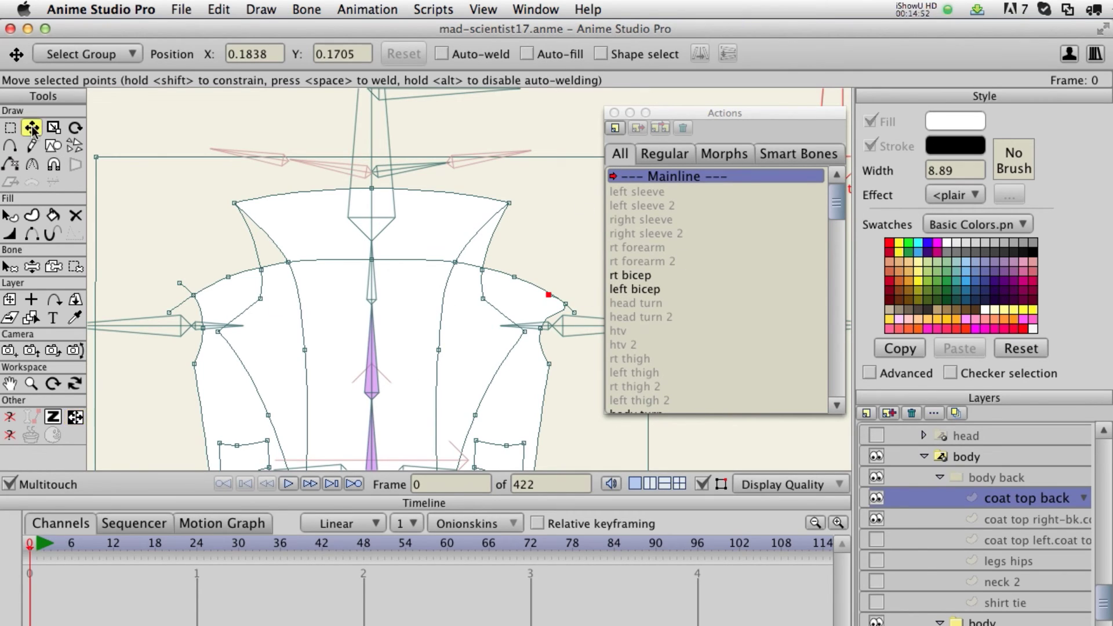
drag(550, 296, 582, 290)
drag(570, 304, 581, 280)
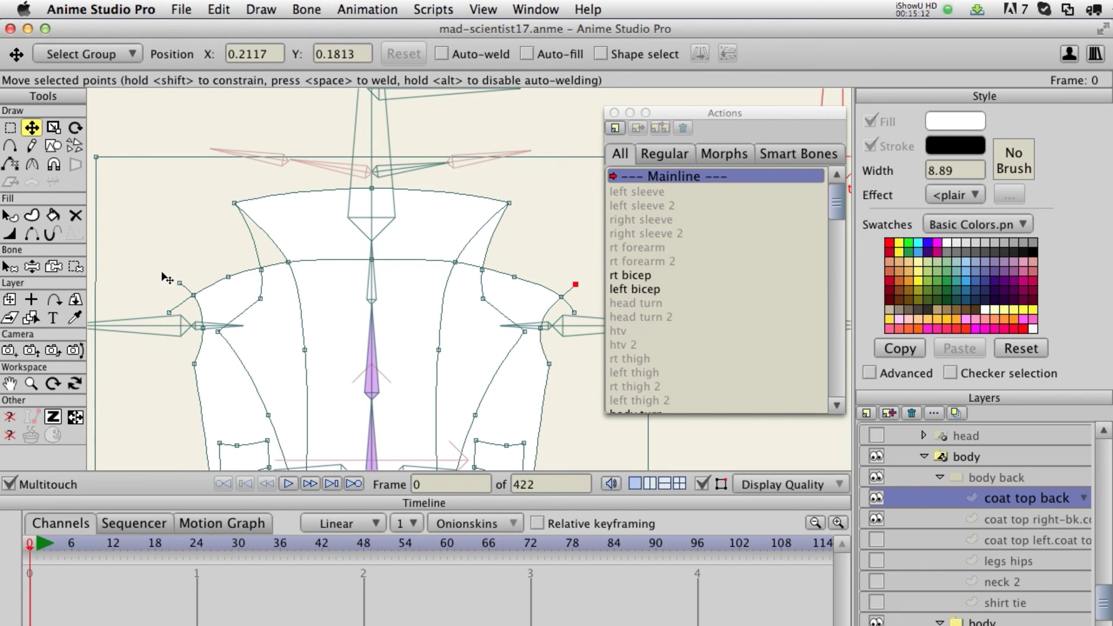
Step: Select the upper tip points of both shoulders and shift them slightly in the same direction with Translate Points
click(10, 128)
drag(160, 262, 186, 288)
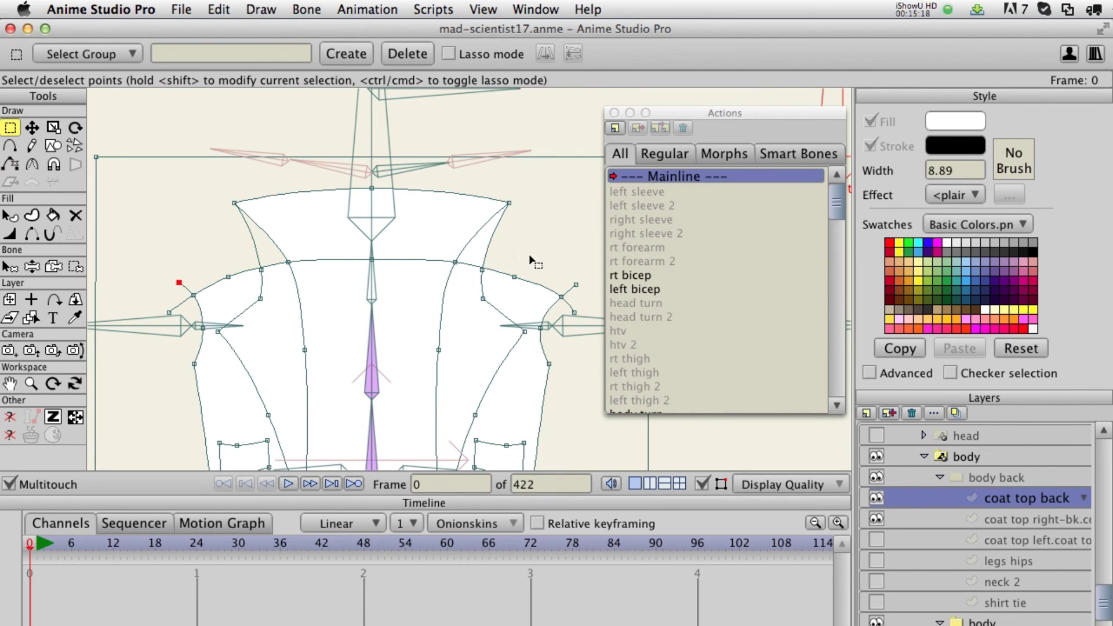
drag(575, 281, 585, 293)
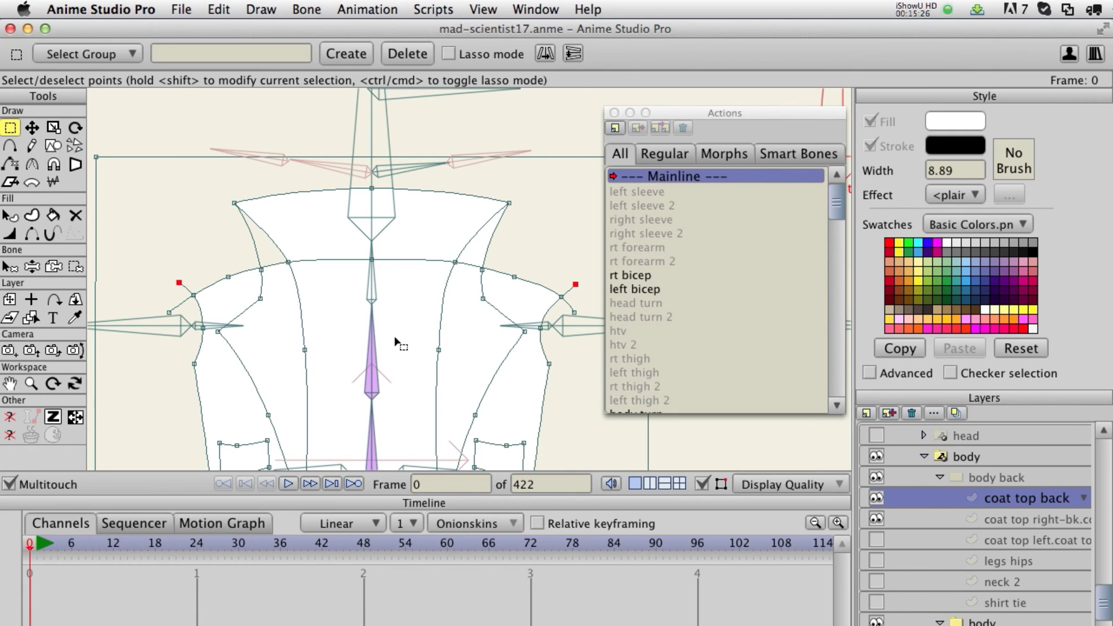
drag(382, 336, 394, 271)
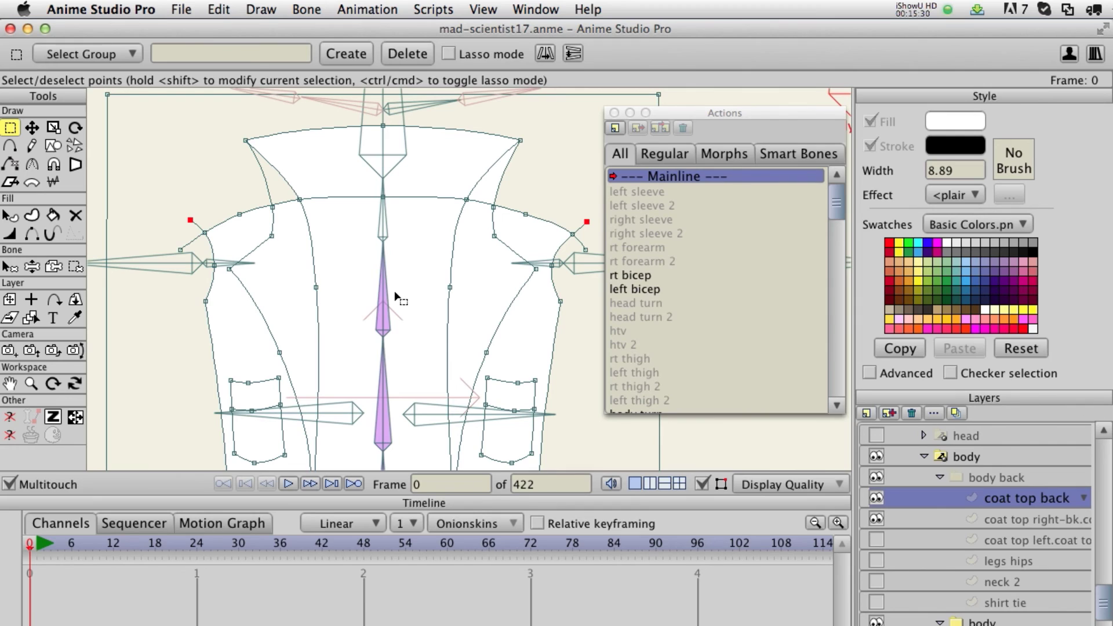
drag(396, 295, 383, 326)
scroll(383, 326, up, 2)
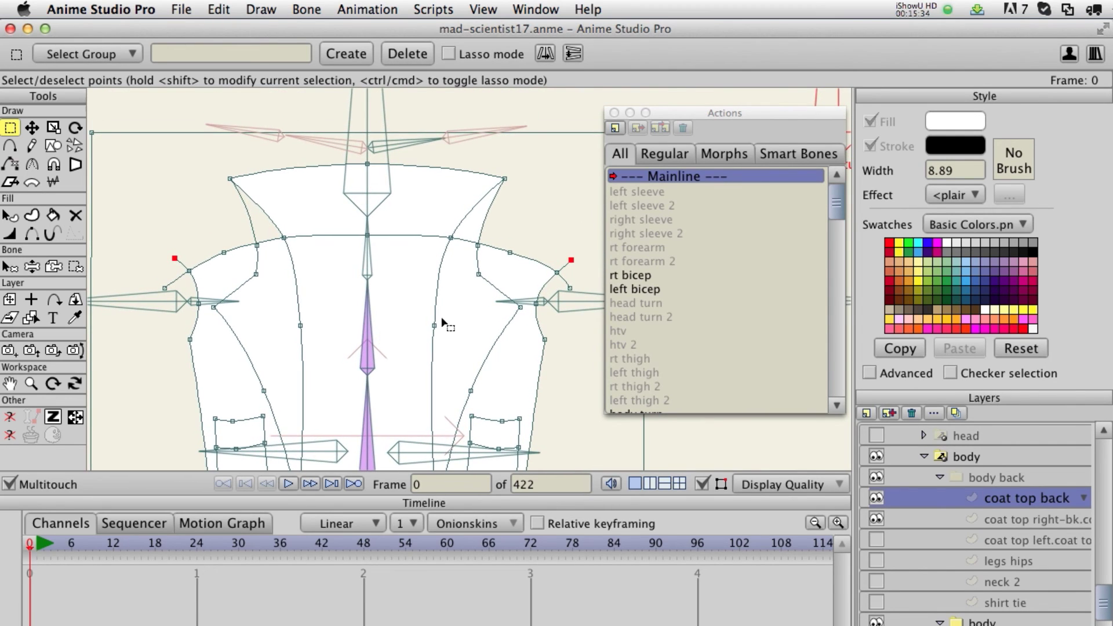
scroll(436, 321, up, 4)
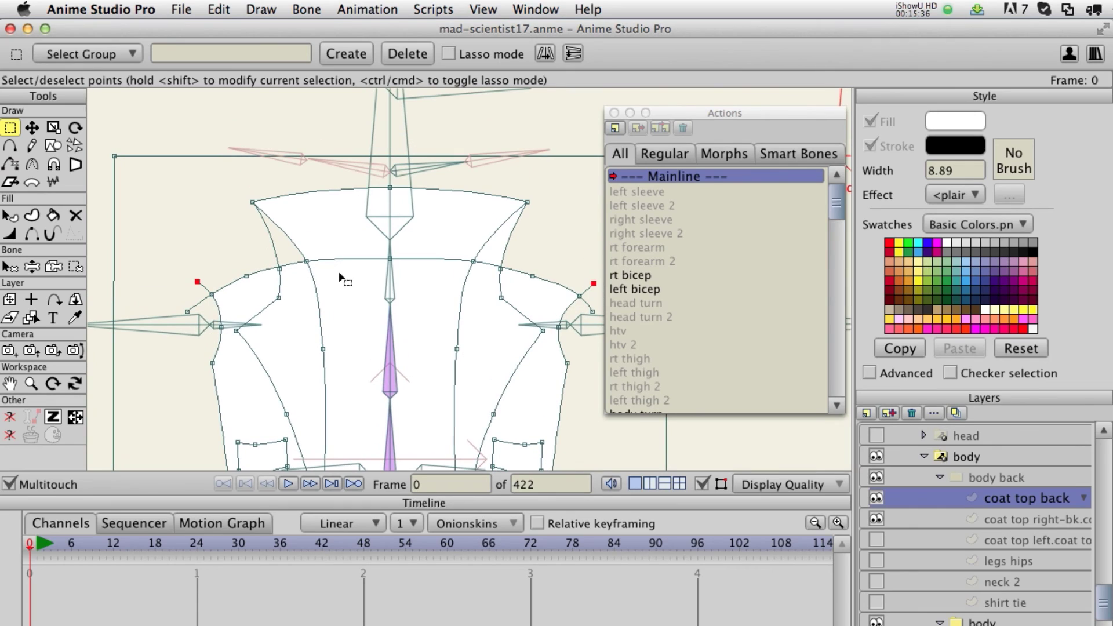
key(t)
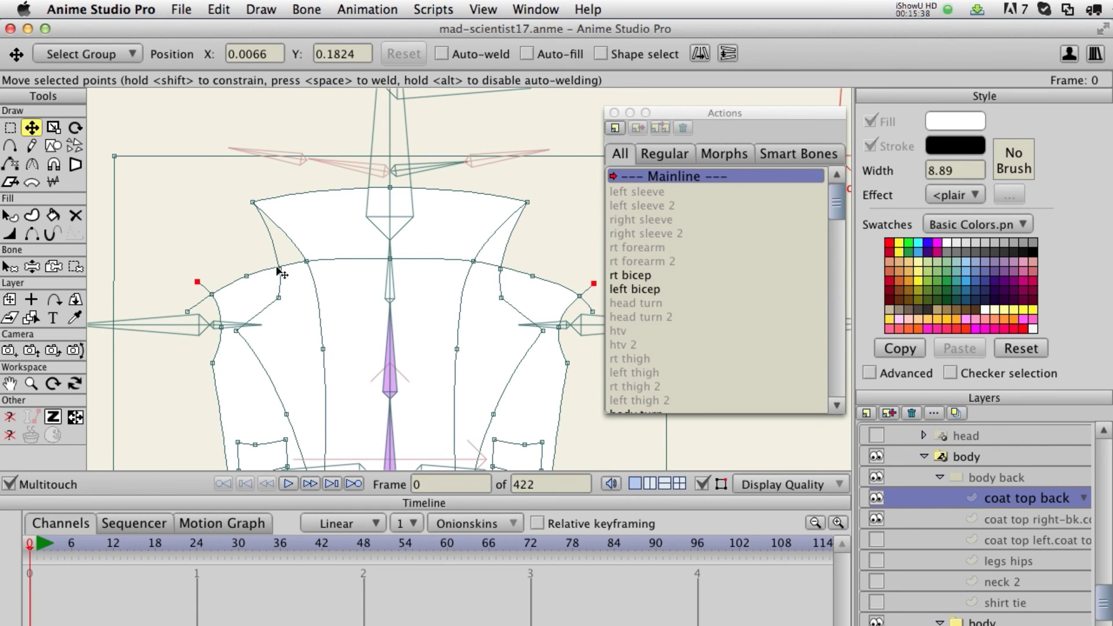
drag(278, 271, 275, 267)
Step: Move the two shoulder tip points inward symmetrically with the mirroring point-move tool
click(75, 417)
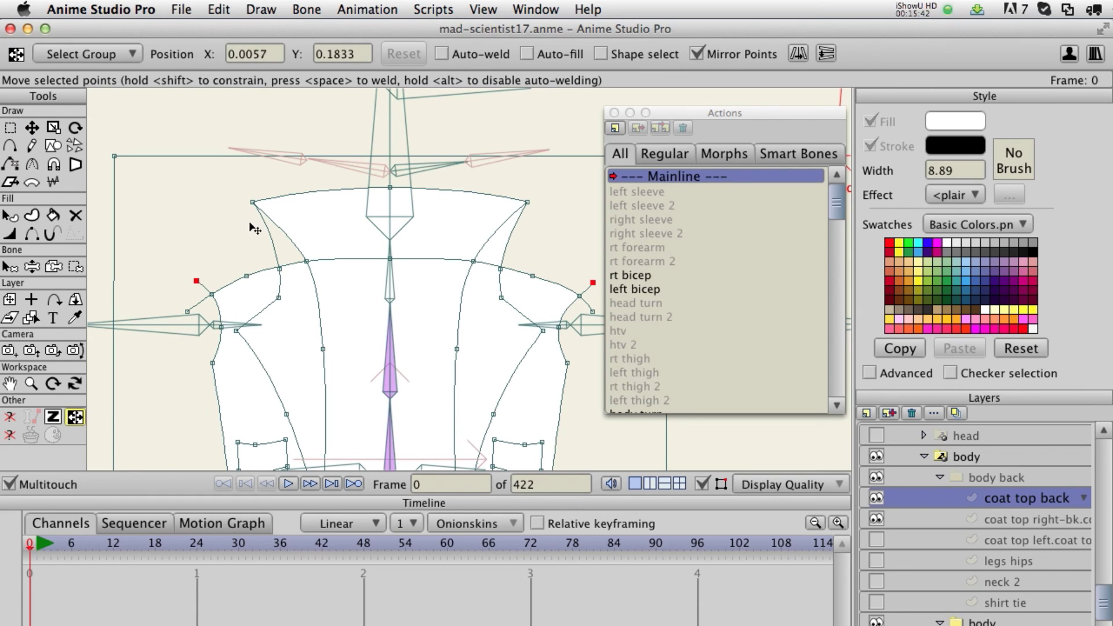
click(198, 284)
drag(196, 278, 210, 278)
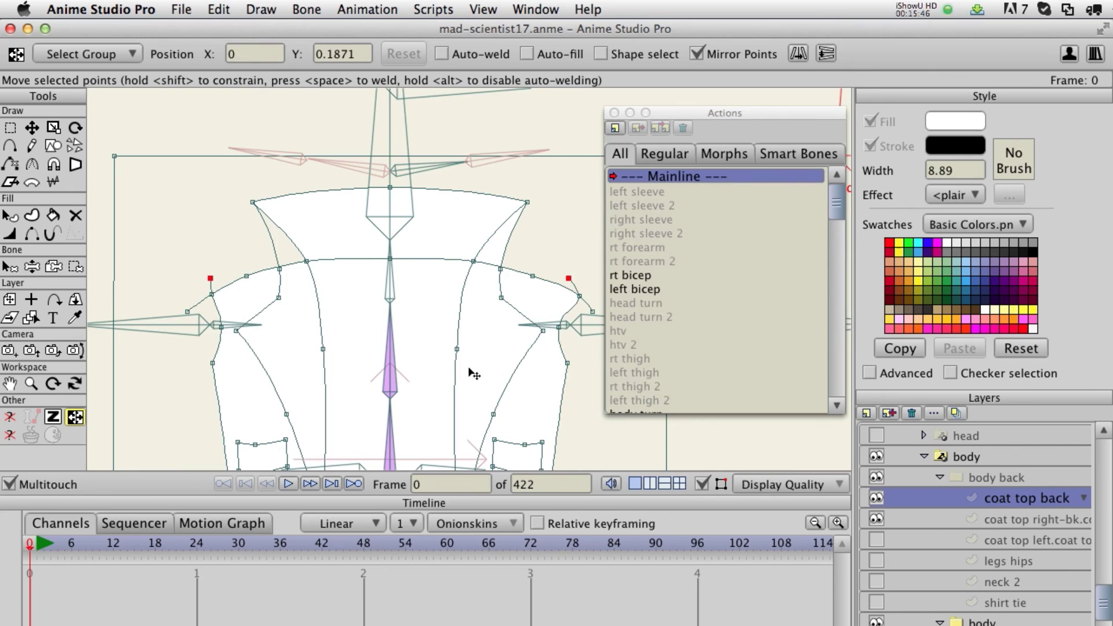
Step: Spread the two mirrored shoulder tip points outward and raise them slightly
scroll(454, 293, right, 5)
mouse_move(514, 274)
mouse_down()
mouse_move(550, 279)
mouse_move(528, 269)
mouse_up()
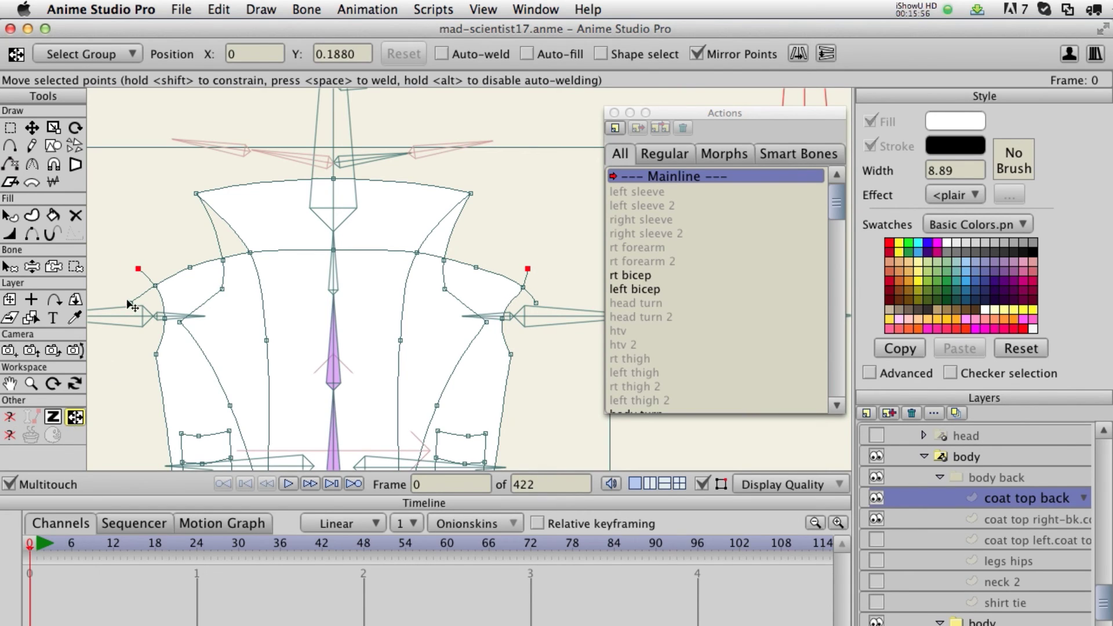
mouse_move(145, 272)
mouse_down()
mouse_move(322, 270)
mouse_move(145, 266)
mouse_up()
Step: Adjust the collar-base and upper shoulder points with mirroring, and bring both shoulder tips slightly inward
mouse_move(228, 261)
mouse_down()
mouse_move(253, 259)
mouse_move(226, 264)
mouse_up()
drag(226, 264, 226, 266)
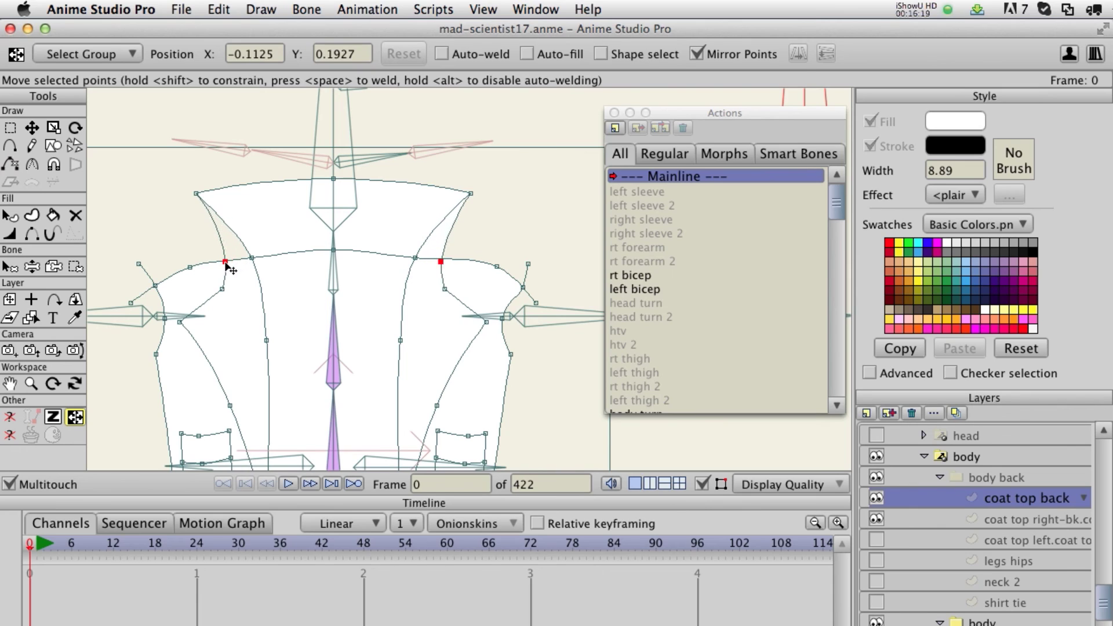
click(190, 267)
drag(192, 273, 176, 268)
click(139, 264)
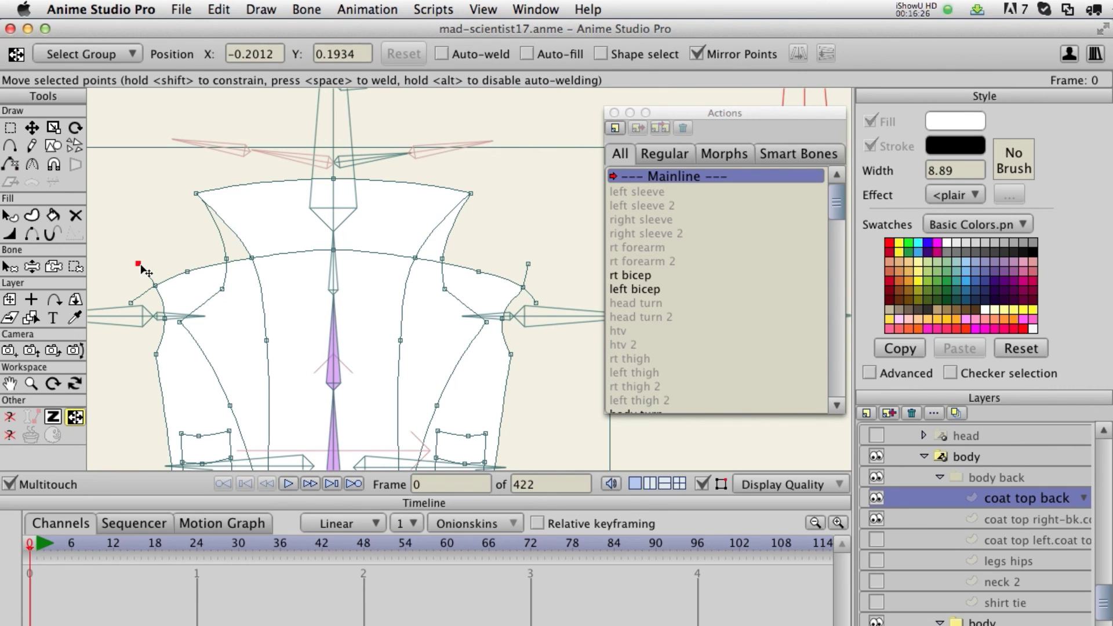
drag(144, 266, 153, 266)
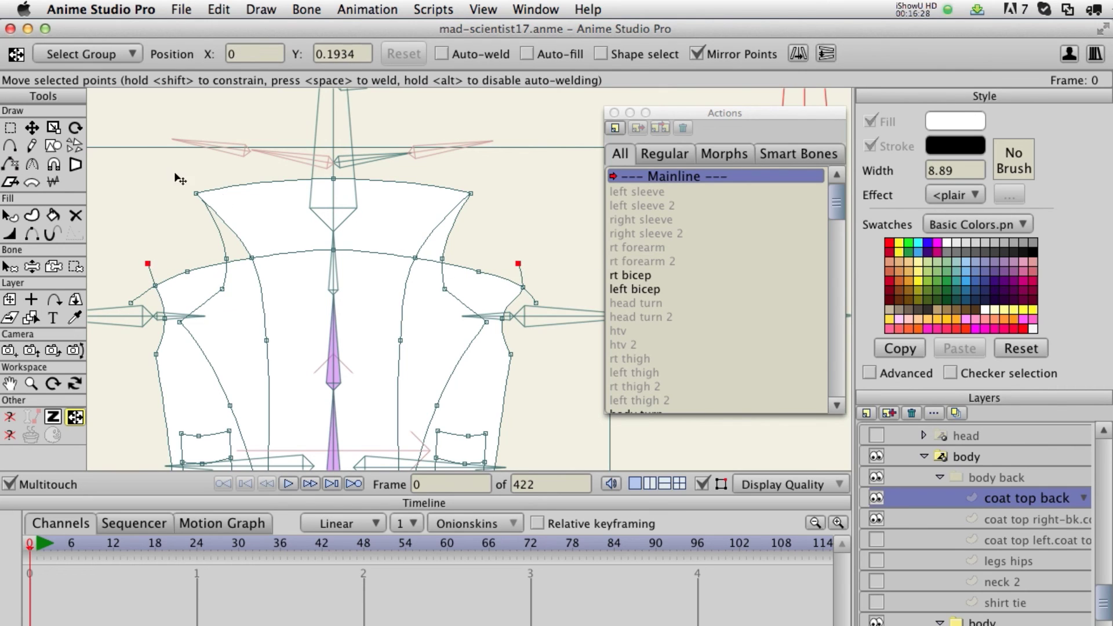
Step: Move the right and left shoulder tip points outward individually with Translate Points so they no longer match exactly
key(t)
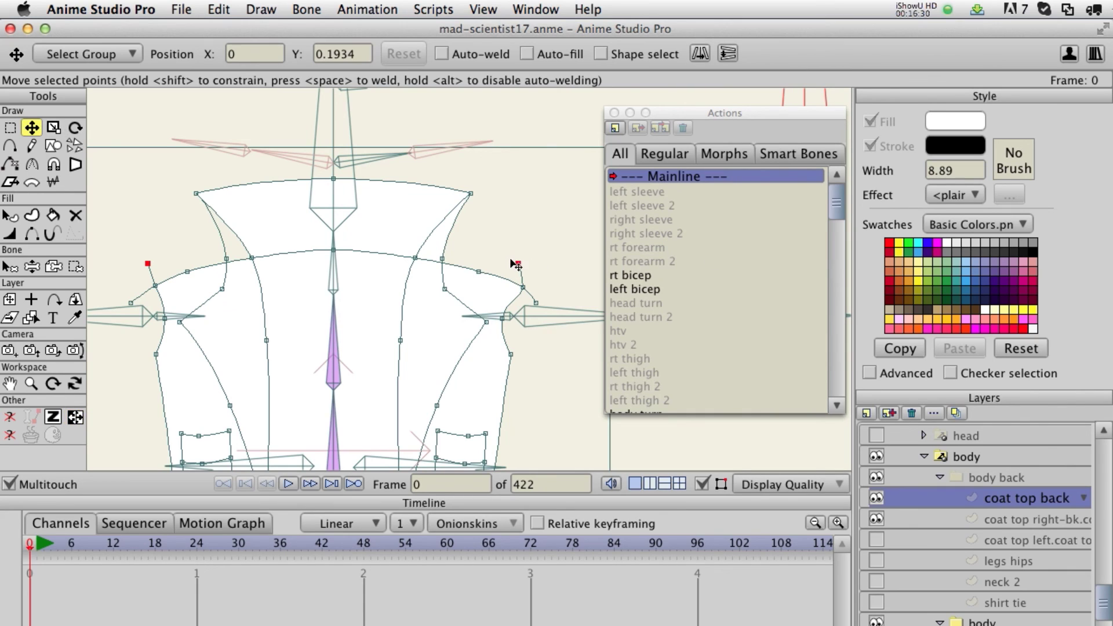
click(519, 264)
drag(519, 264, 541, 270)
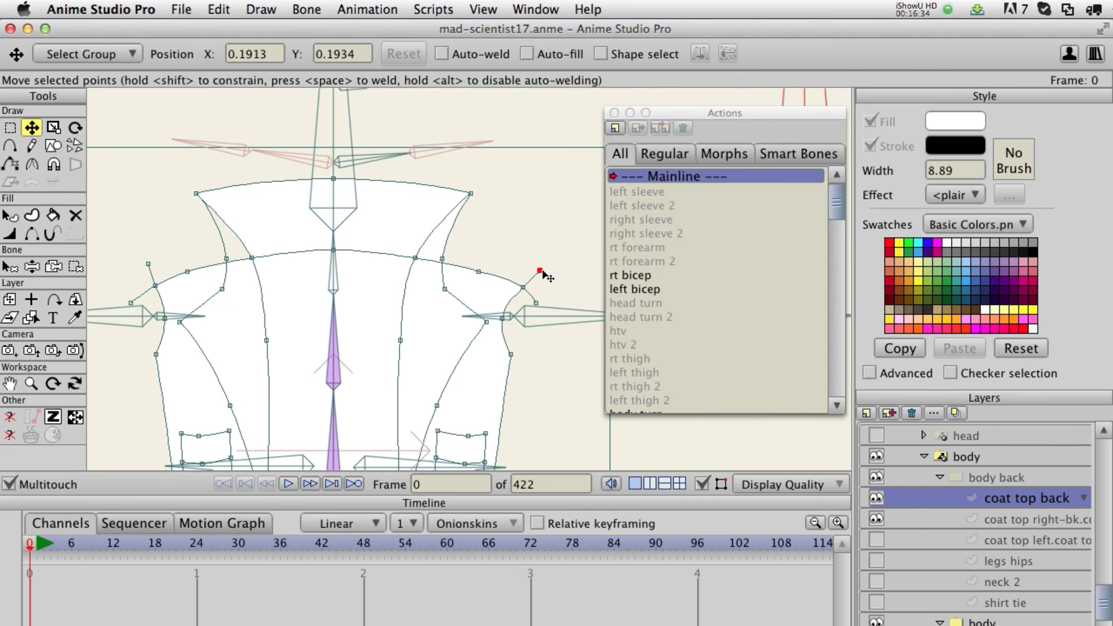
click(145, 266)
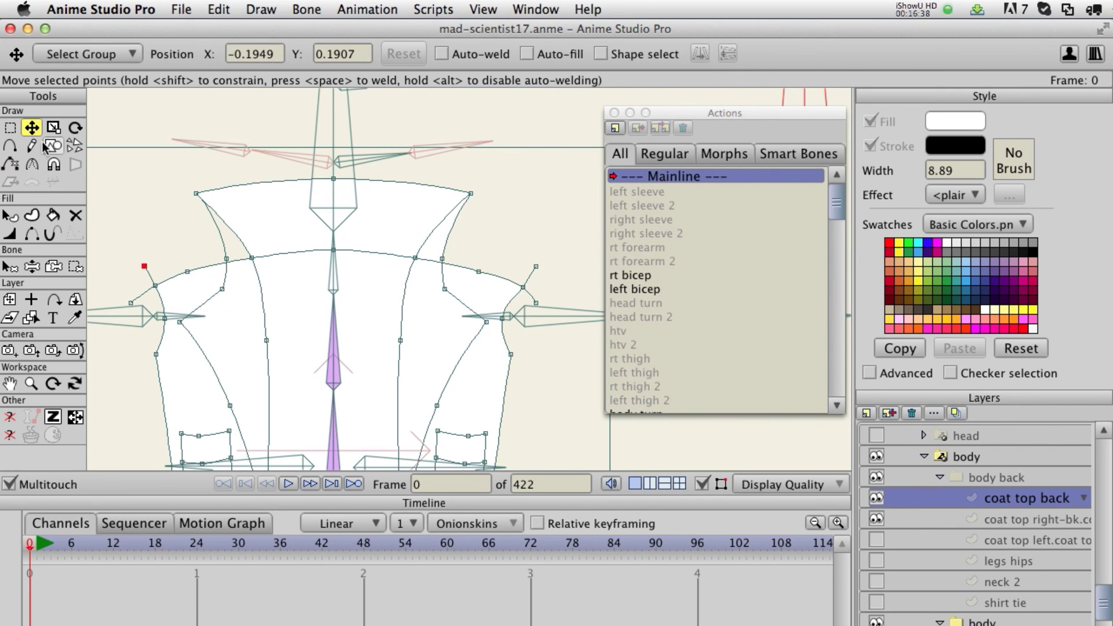
Step: With the mirroring tool, pull the upper shoulder tips inward and spread the lower shoulder tips outward
click(79, 416)
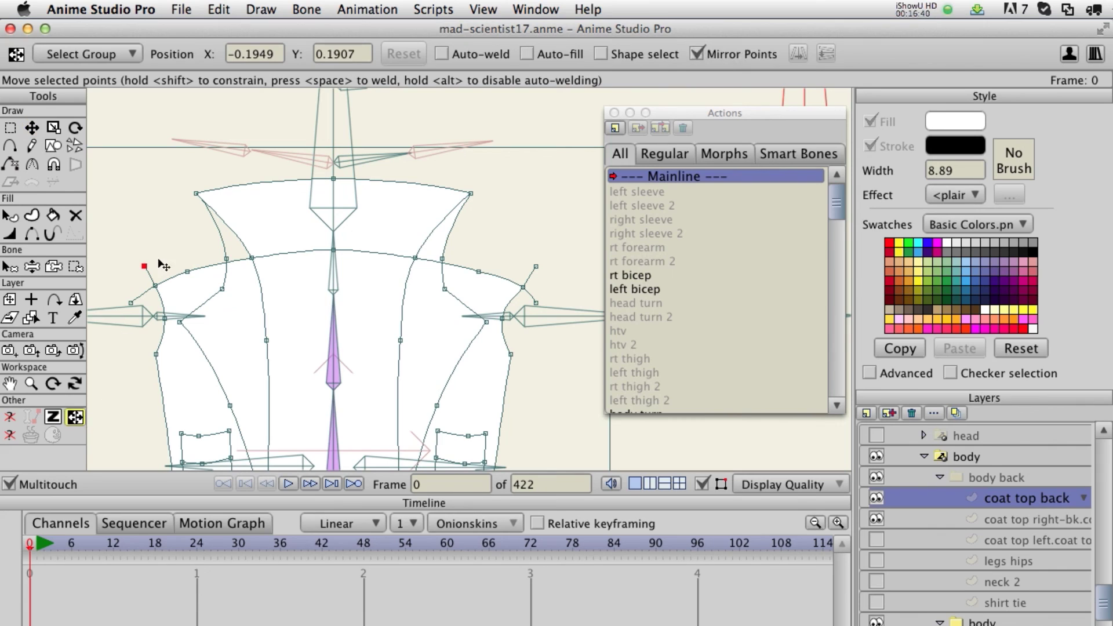
drag(146, 270, 154, 269)
scroll(433, 340, up, 5)
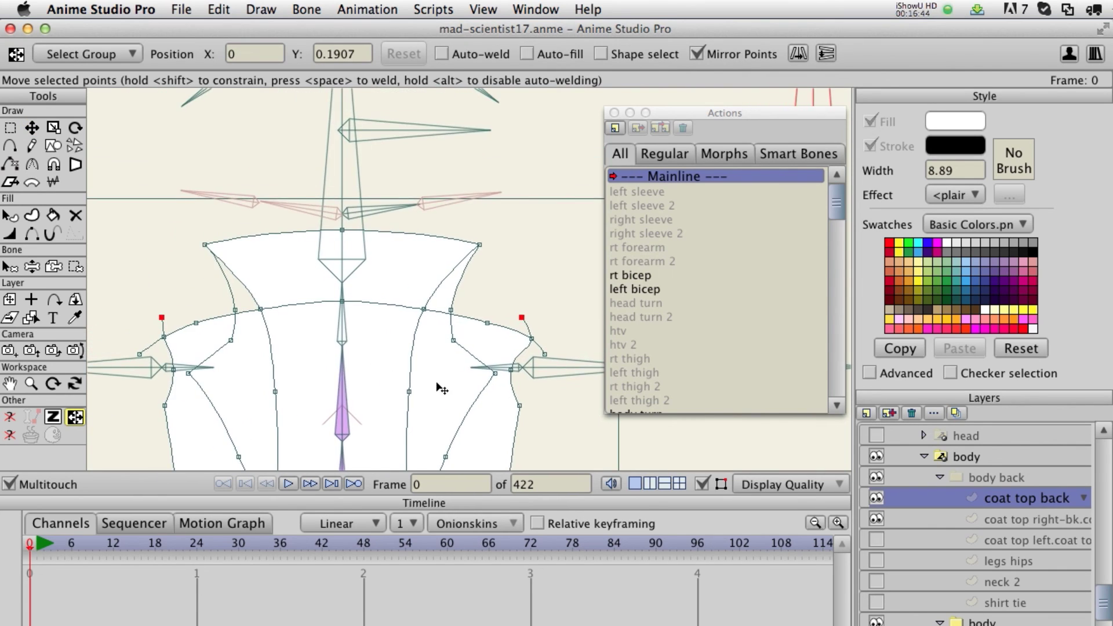
drag(547, 355, 564, 352)
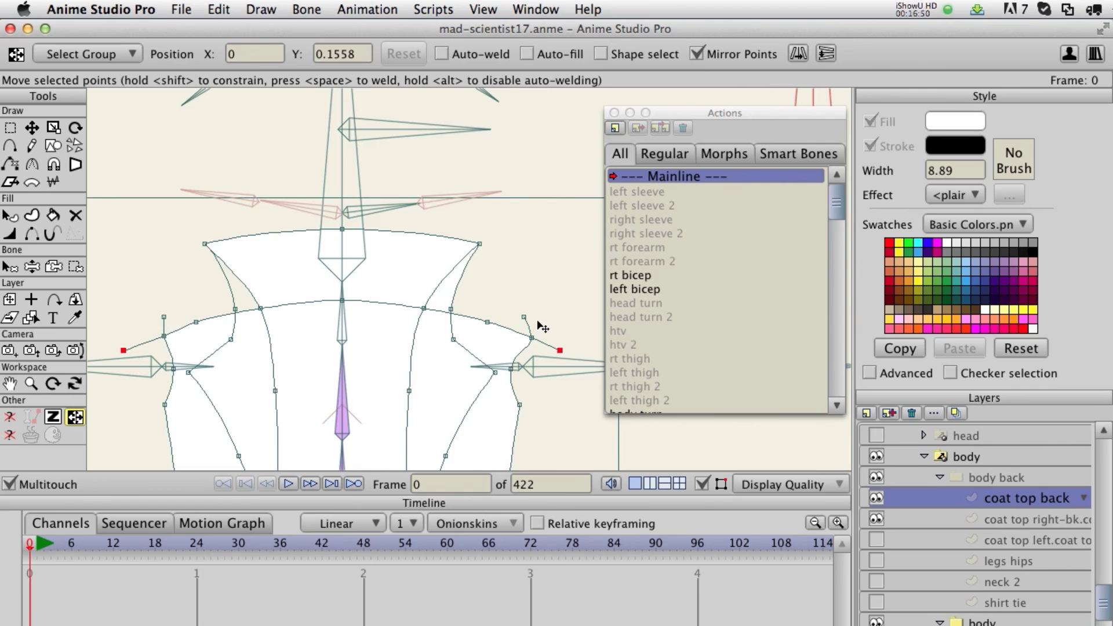
Step: Examine the coat's points in the animated poses at frames 24 and 48
scroll(542, 327, down, 5)
scroll(464, 327, up, 3)
click(196, 544)
scroll(387, 397, up, 3)
scroll(388, 397, up, 3)
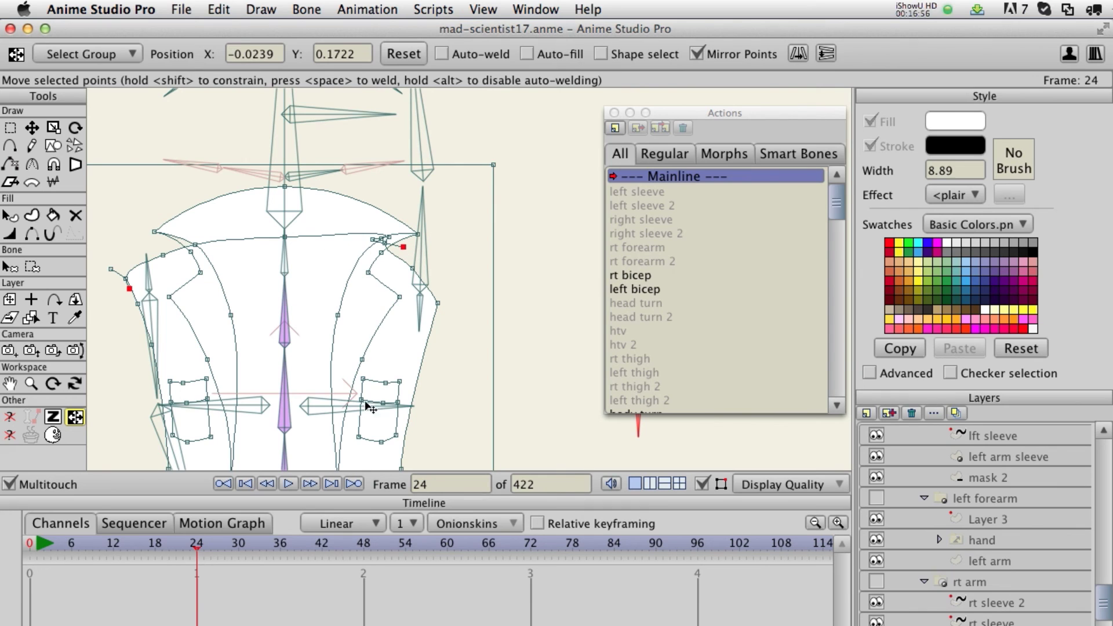
mouse_move(361, 544)
mouse_down()
mouse_move(169, 545)
mouse_move(361, 545)
mouse_up()
scroll(324, 300, left, 5)
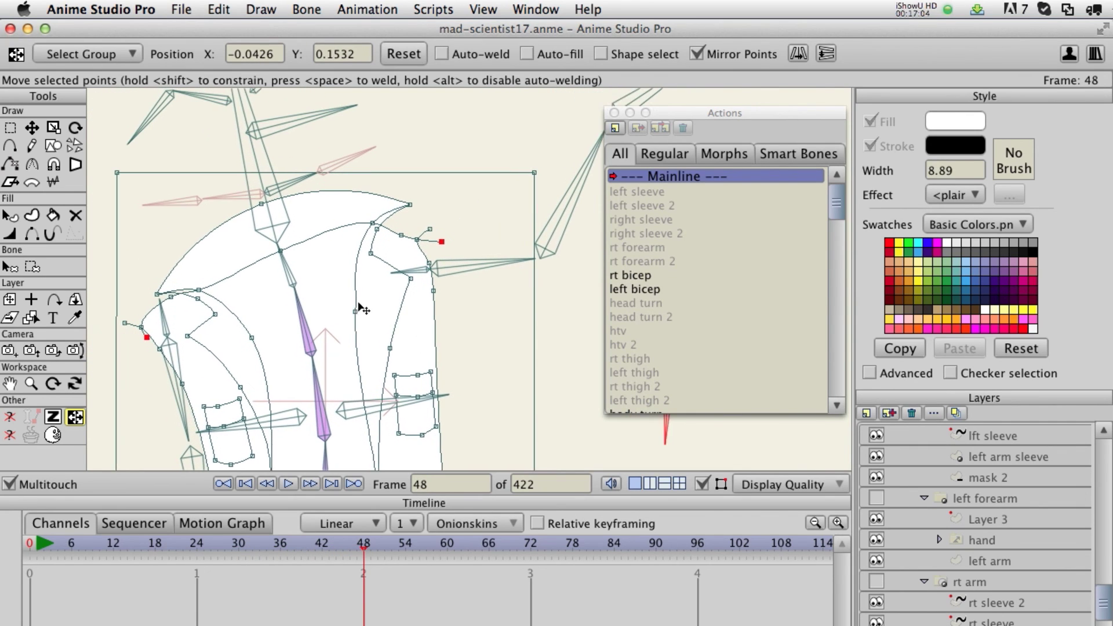
Step: Try moving a right shoulder point with mirroring at frame 48, and delete the resulting keyframes
drag(456, 248, 435, 229)
drag(395, 624, 335, 573)
key(Delete)
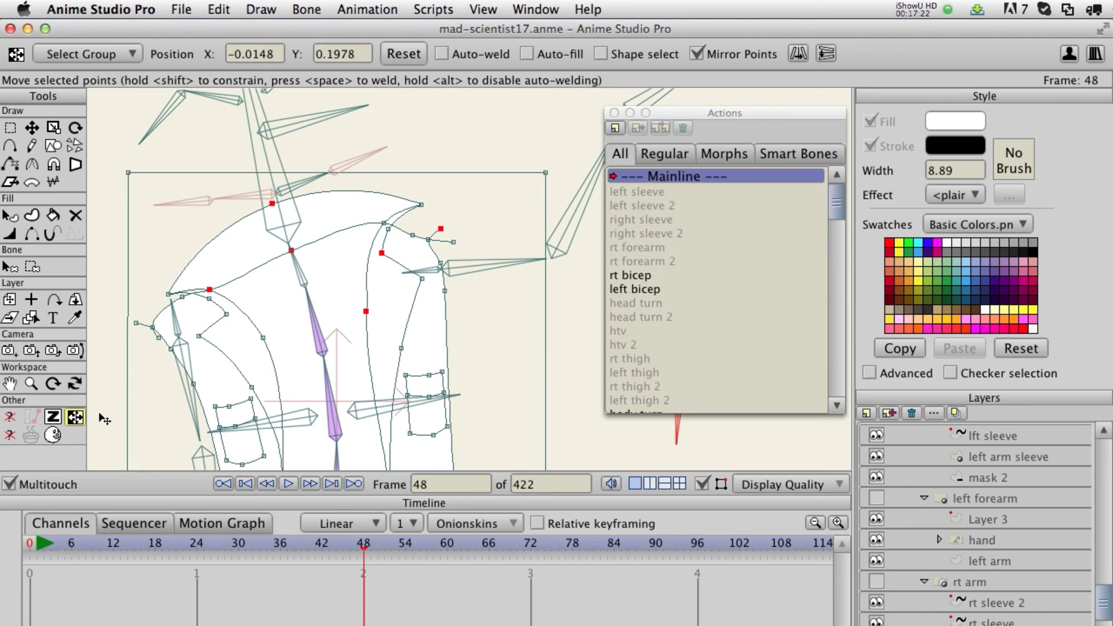
Step: Return to frame 0 and move the upper shoulder tip points outward symmetrically with the mirroring tool
click(28, 544)
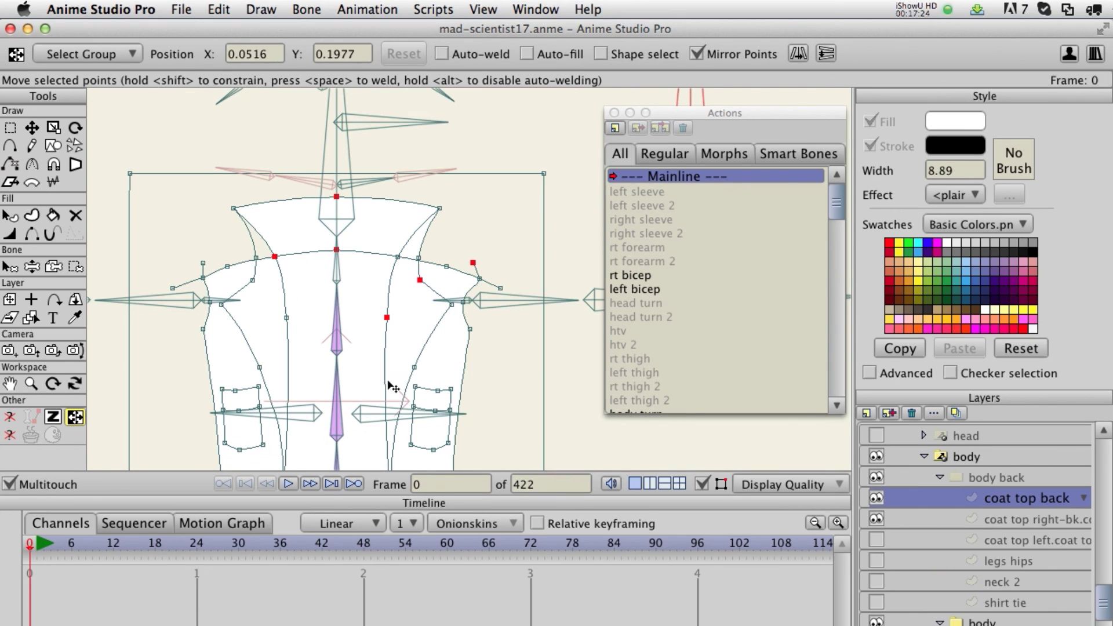
scroll(392, 386, down, 5)
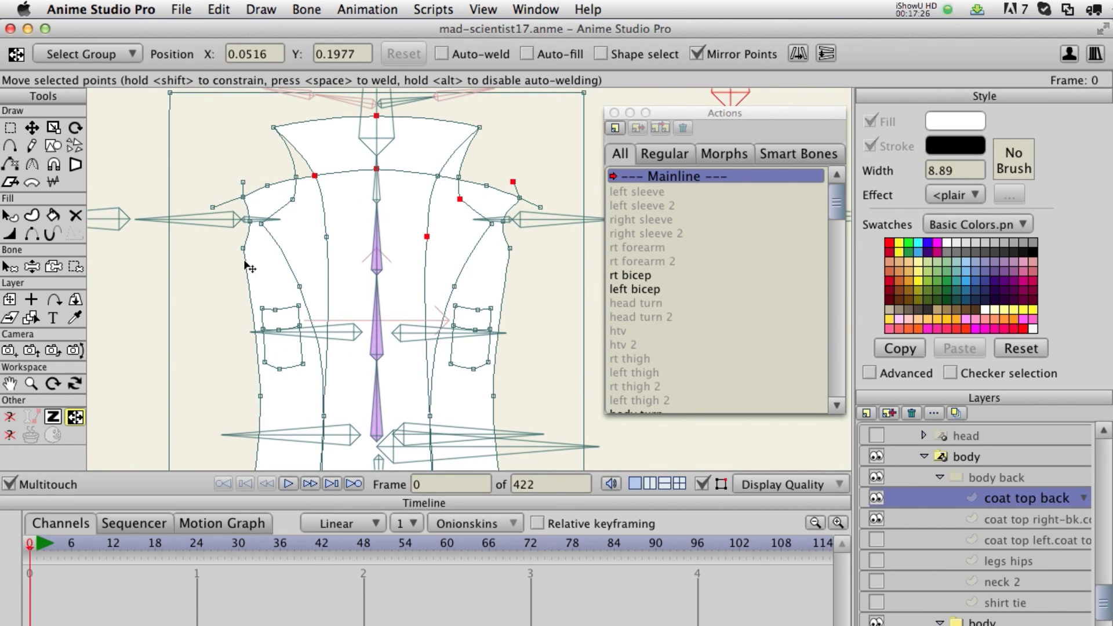
scroll(332, 319, up, 3)
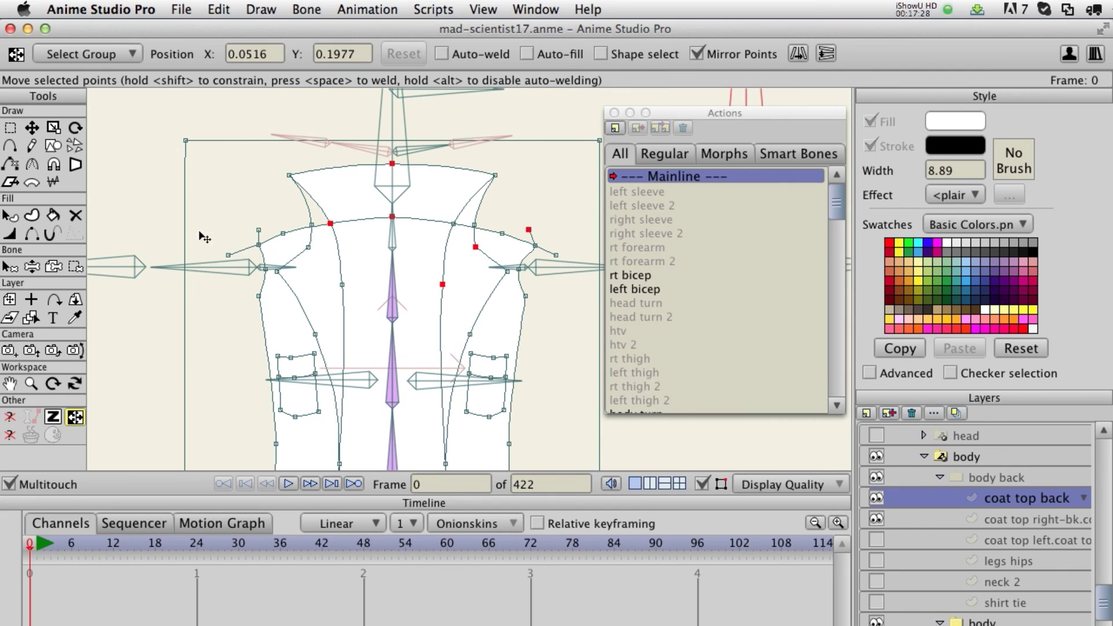
drag(258, 232, 228, 231)
scroll(260, 232, up, 5)
scroll(260, 232, right, 4)
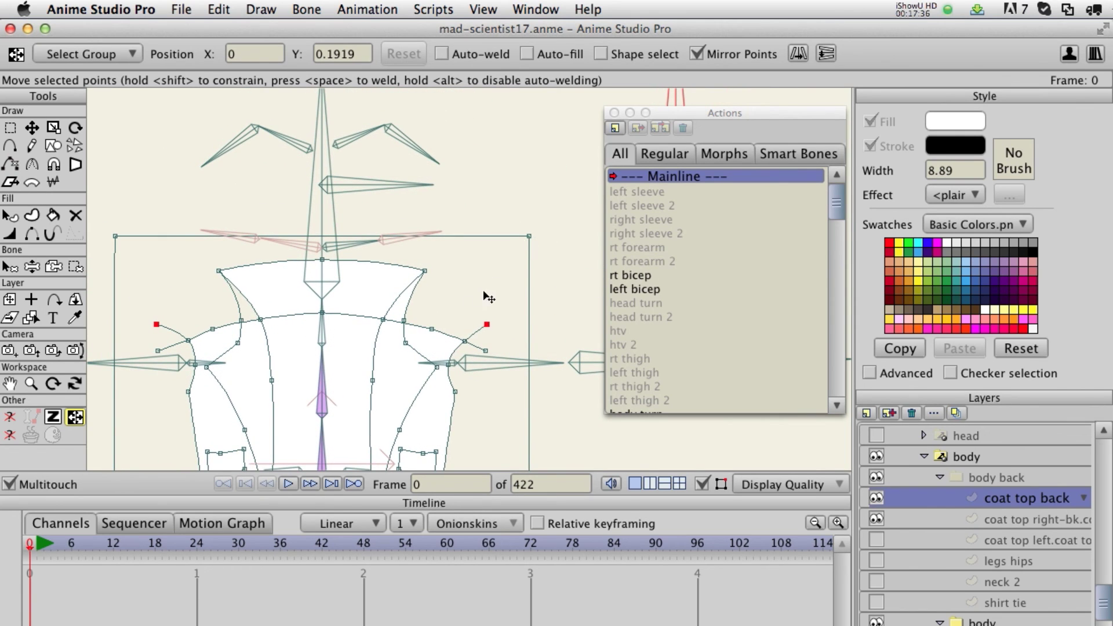
Step: Move the upper shoulder tip points slightly inward and upward with mirroring at frame 0
scroll(484, 302, down, 3)
scroll(485, 302, left, 5)
mouse_move(555, 298)
mouse_down()
mouse_move(566, 277)
mouse_move(597, 278)
mouse_move(550, 290)
mouse_move(405, 283)
mouse_move(528, 284)
mouse_move(514, 259)
mouse_move(418, 258)
mouse_move(537, 291)
mouse_up()
drag(470, 383, 480, 294)
scroll(479, 299, down, 5)
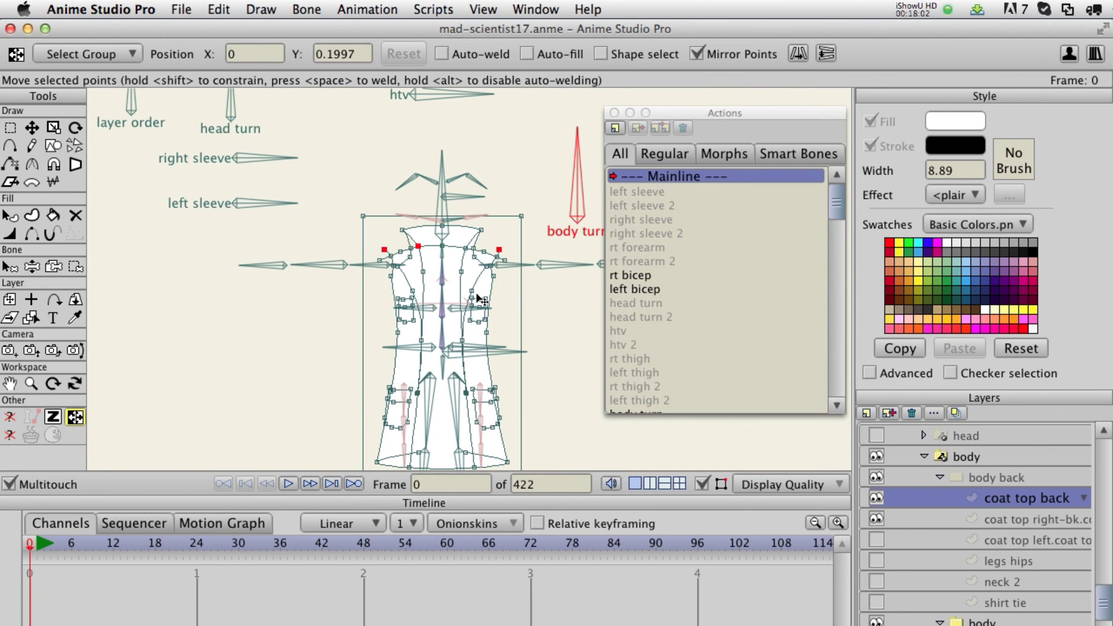